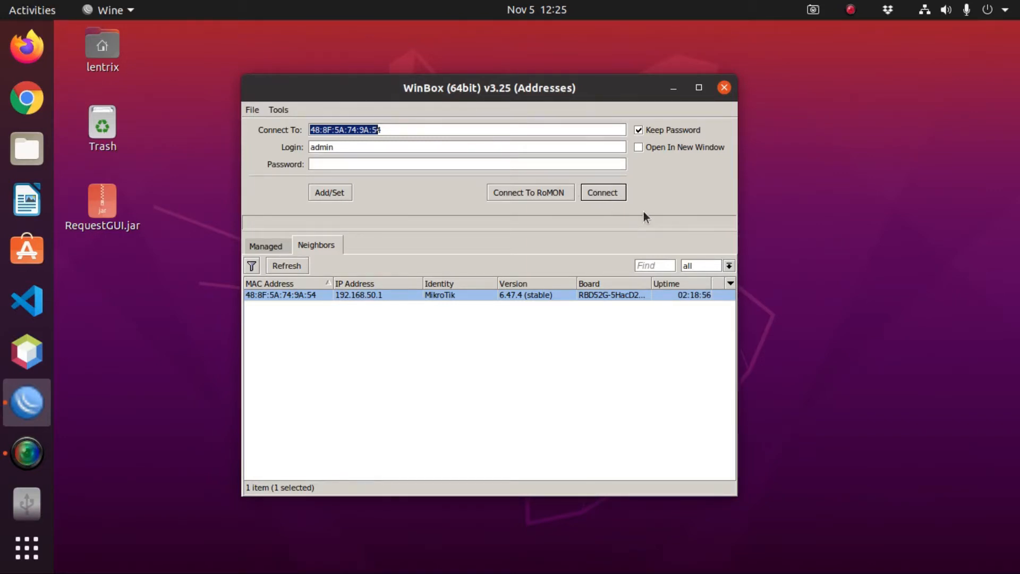
# - Widen the Board column in the neighbors list to fit the full model name, and reposition the WinBox window
pyautogui.moveTo(407, 89); pyautogui.dragTo(361, 84)
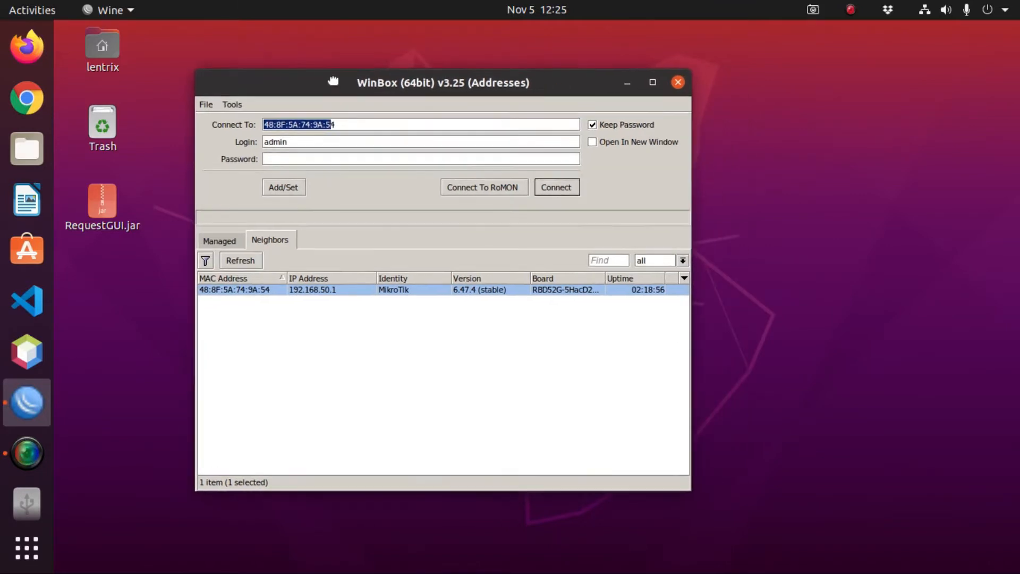
pyautogui.doubleClick(607, 279)
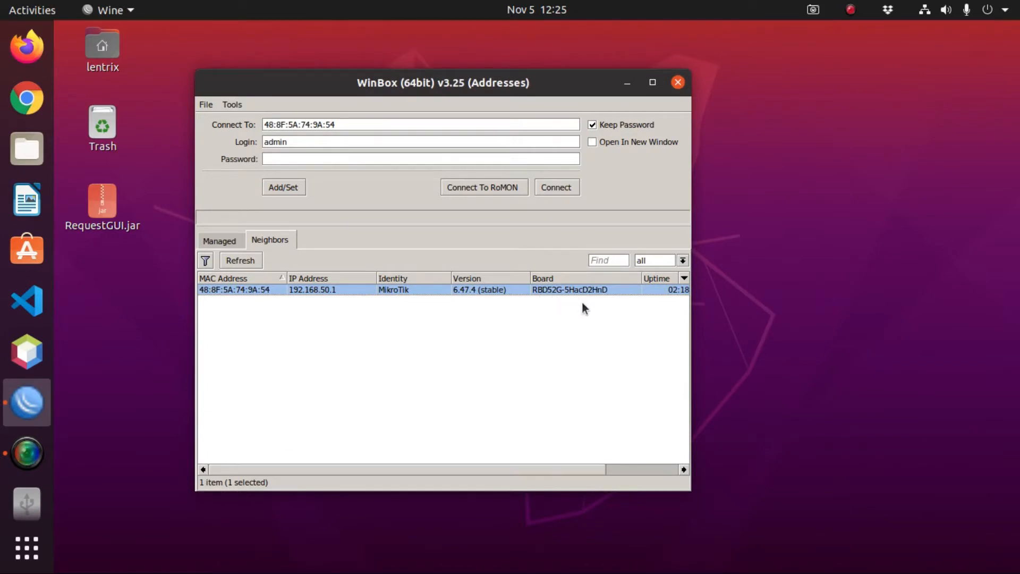
pyautogui.moveTo(556, 83); pyautogui.dragTo(520, 83)
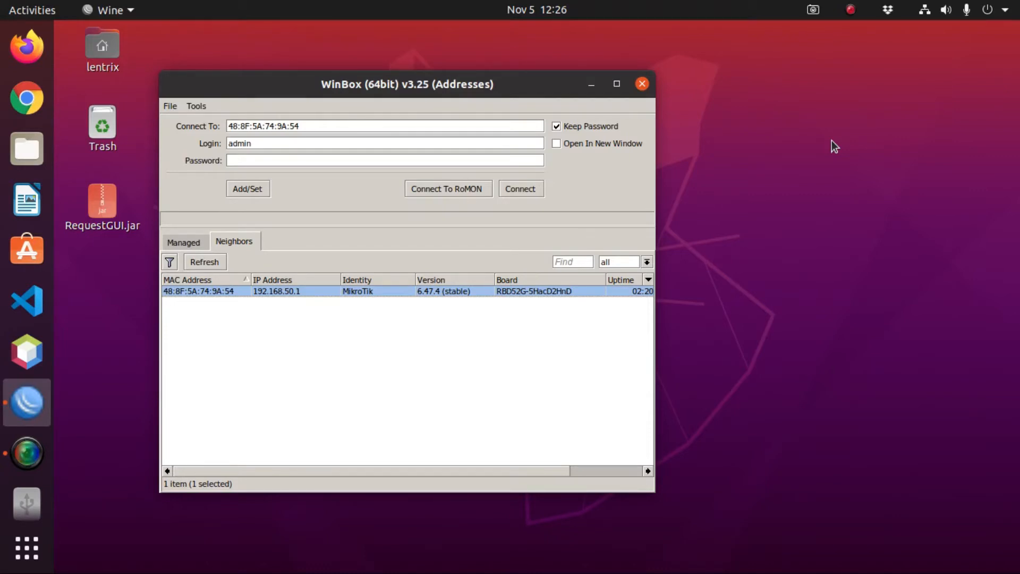
pyautogui.moveTo(270, 83); pyautogui.dragTo(385, 85)
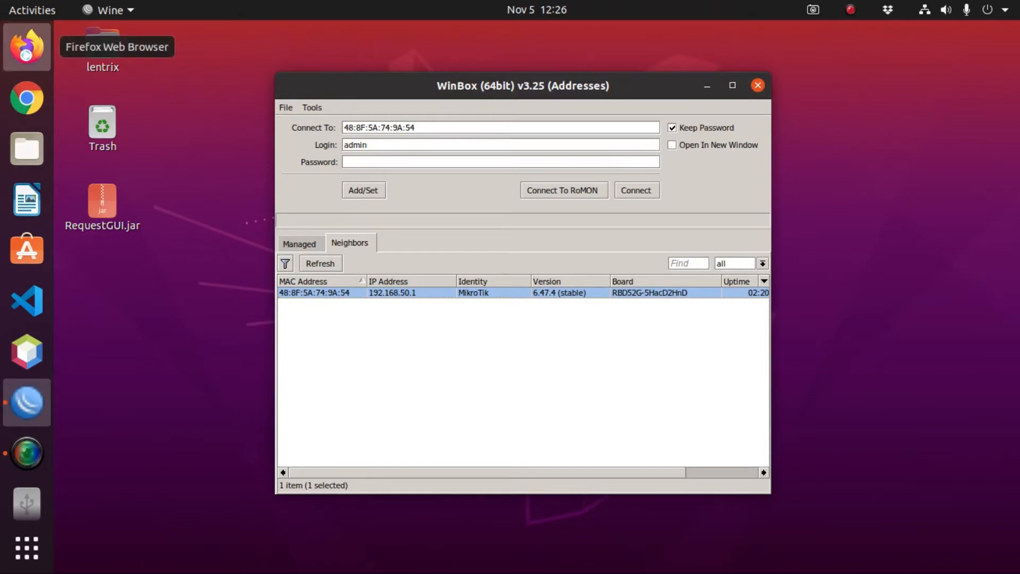
# - Switch to Firefox, open the Software downloads page on mikrotik.com, and show the available WinBox downloads
pyautogui.click(27, 47)
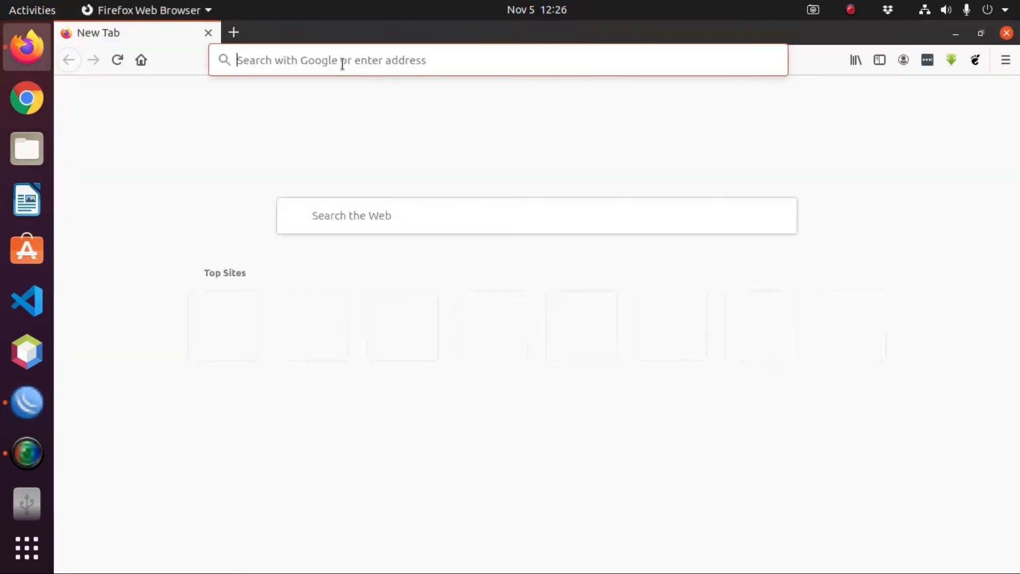
pyautogui.write('mikrot')
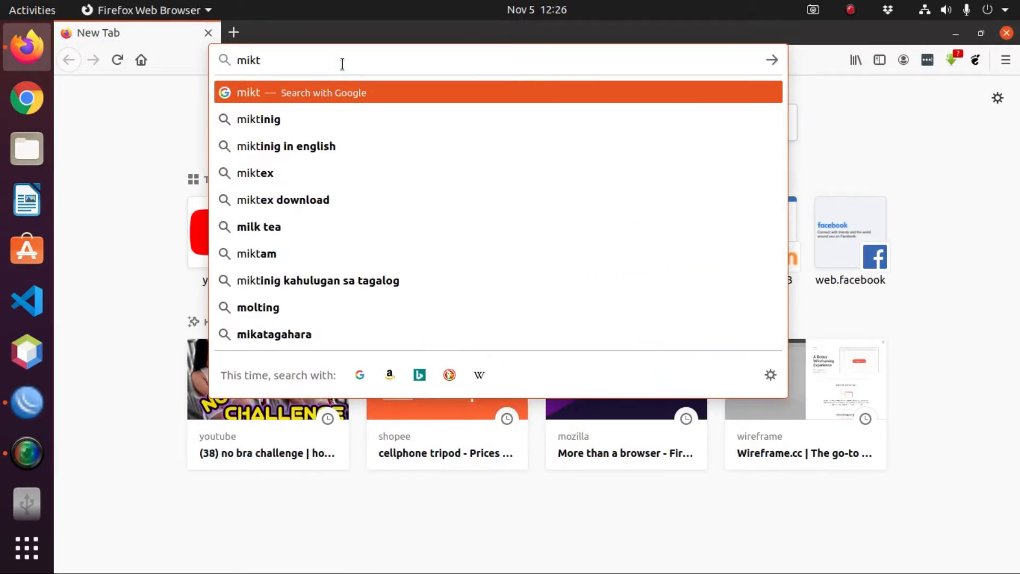
pyautogui.write('ik.com')
pyautogui.press('Return')
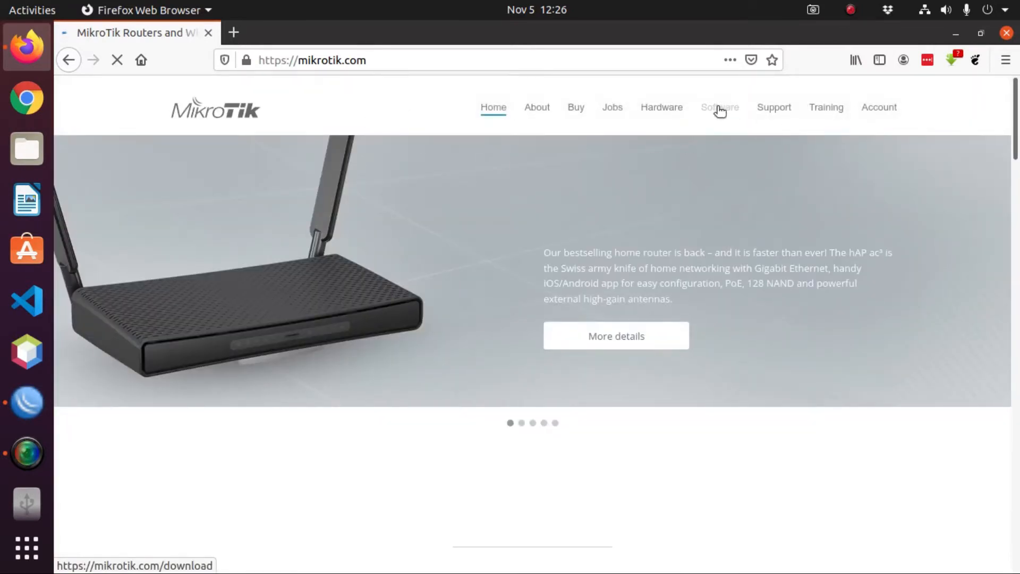
pyautogui.click(720, 110)
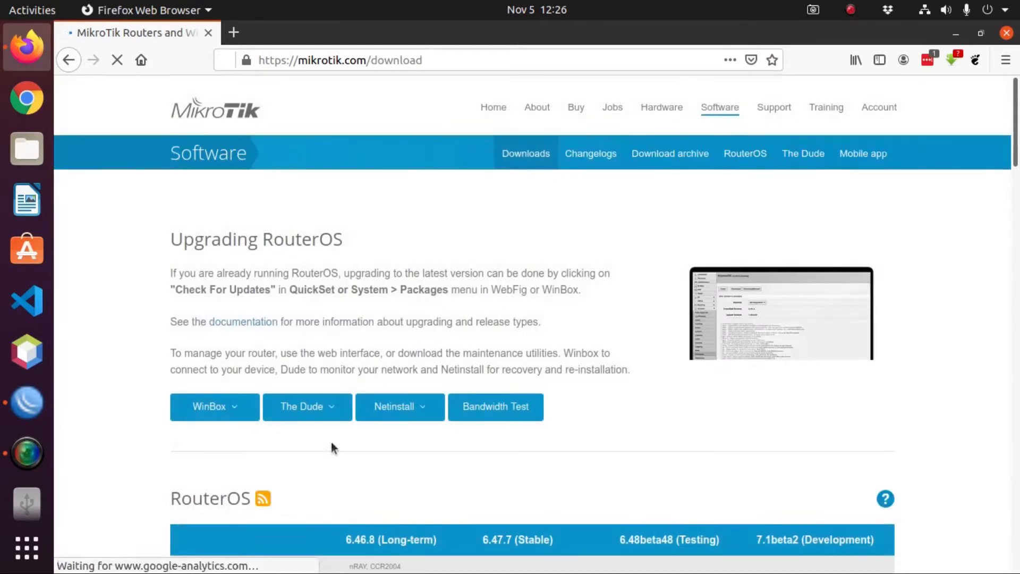
pyautogui.click(235, 409)
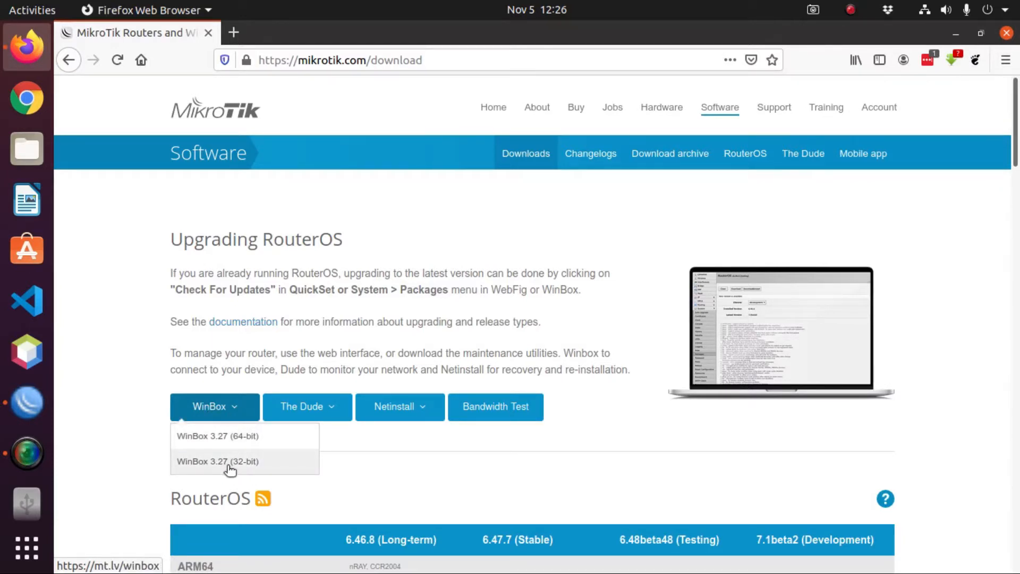
# - Switch back to the running WinBox and close it
pyautogui.click(25, 410)
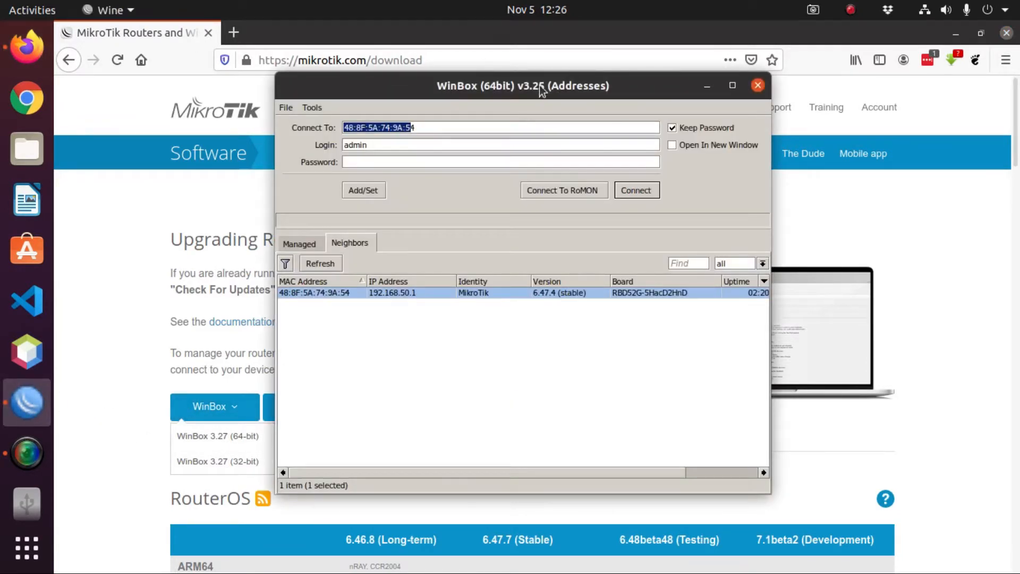
pyautogui.moveTo(567, 89); pyautogui.dragTo(560, 114)
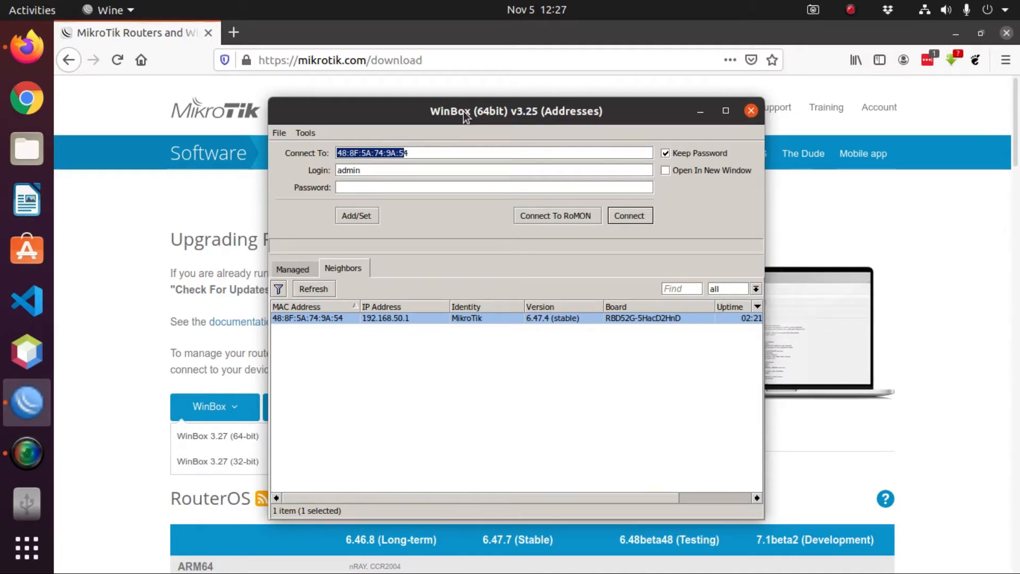
pyautogui.click(751, 111)
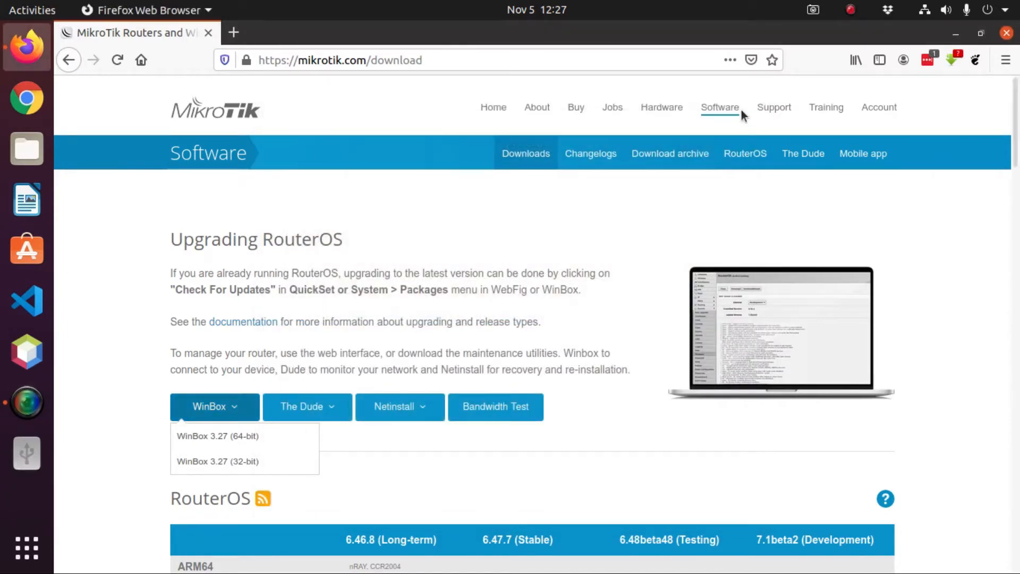
# - Open a terminal, change to the Downloads directory, and list its files
pyautogui.hotkey('ctrl', 'alt', 't')
pyautogui.write('cd Down')
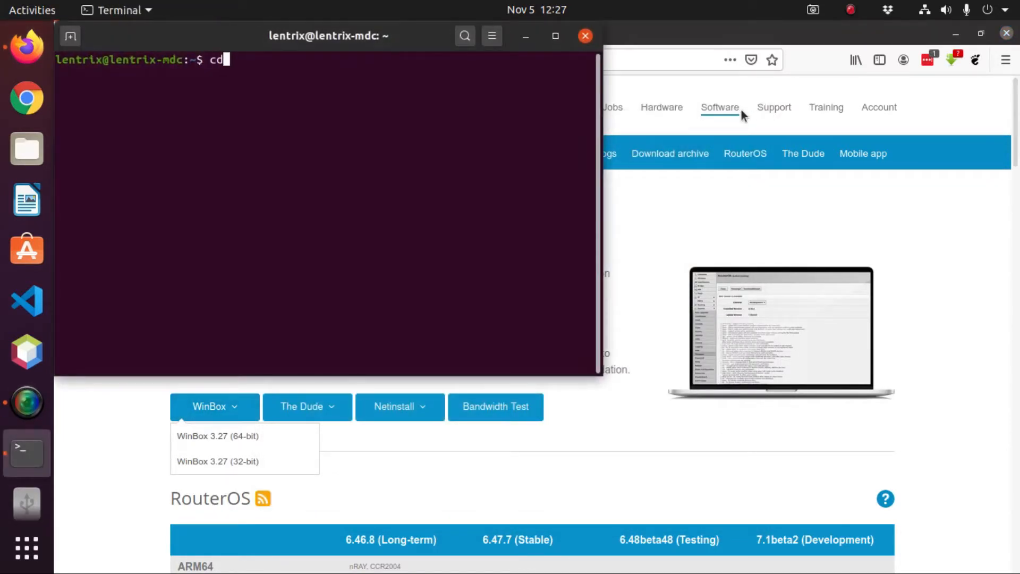
pyautogui.write('lo')
pyautogui.press('Tab')
pyautogui.press('Return')
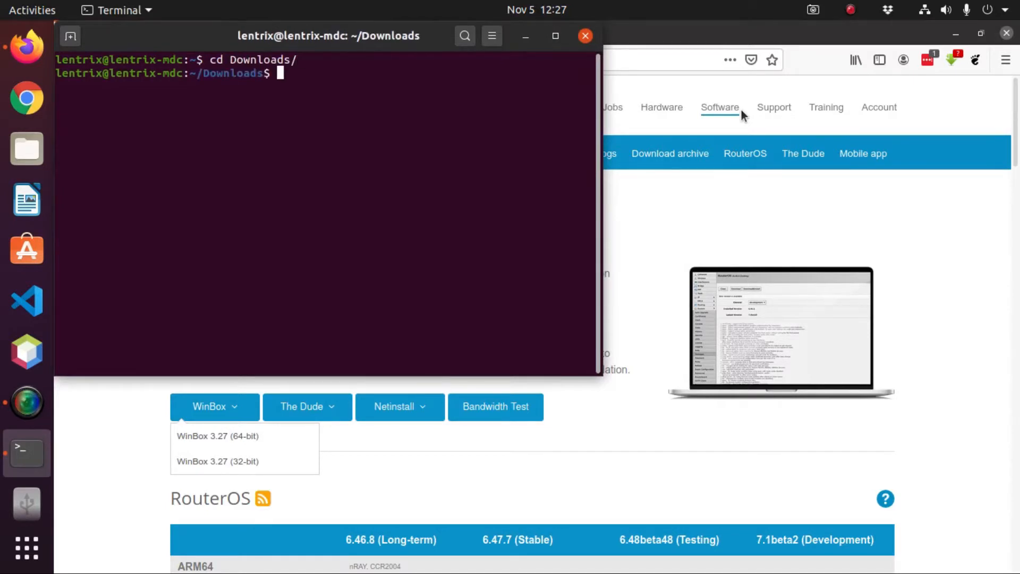
pyautogui.write('ls')
pyautogui.press('Return')
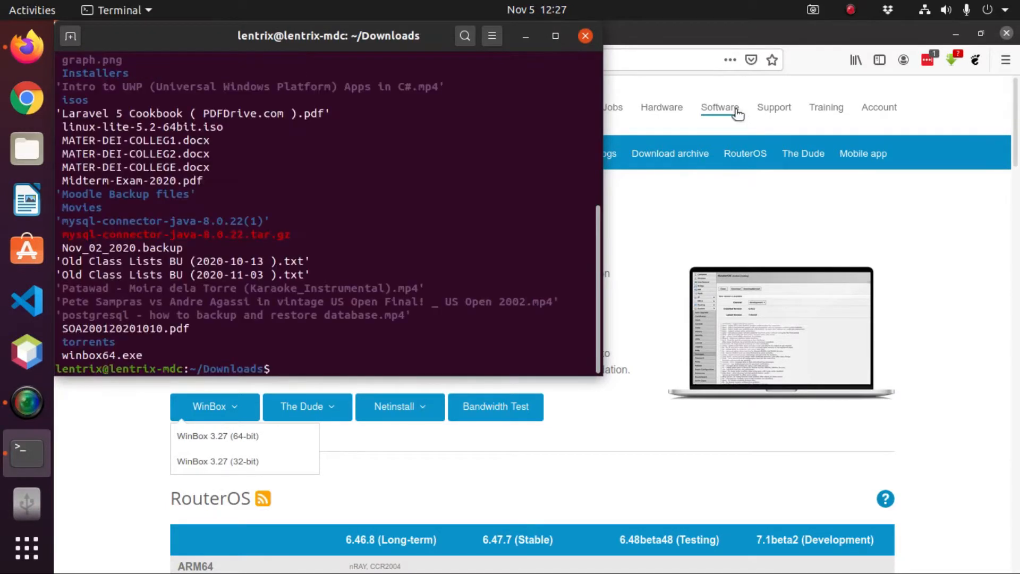
# - Run winbox64.exe with Wine from the terminal, and close both WinBox and the terminal
pyautogui.moveTo(58, 339); pyautogui.dragTo(49, 364)
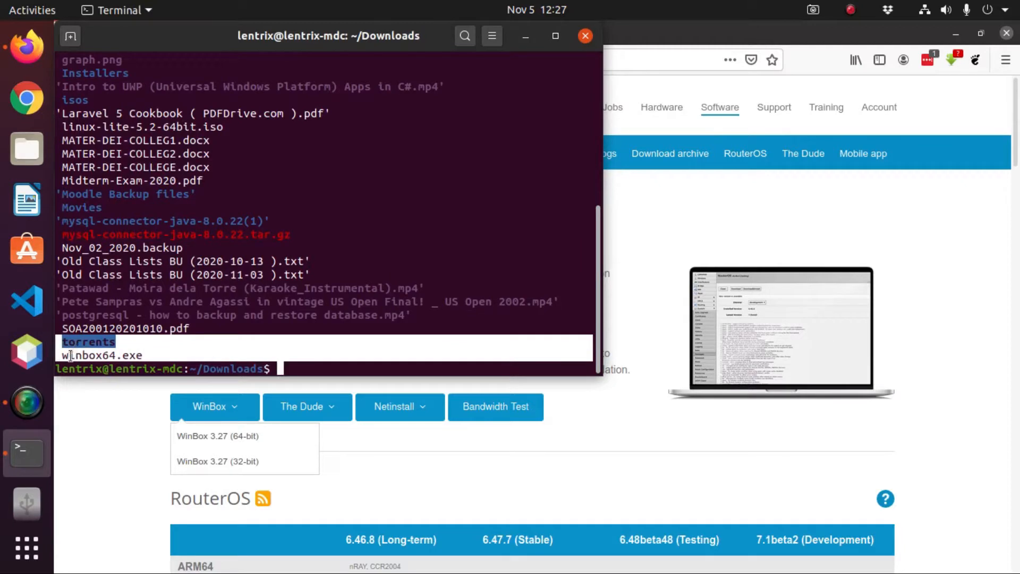
pyautogui.click(155, 361)
pyautogui.write('wine winb')
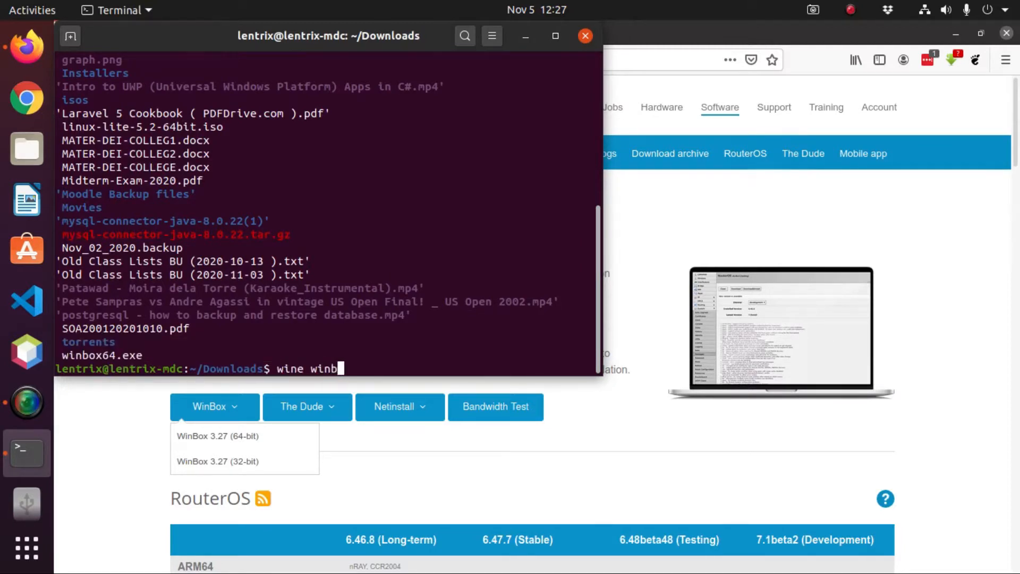
pyautogui.press('Tab')
pyautogui.press('Return')
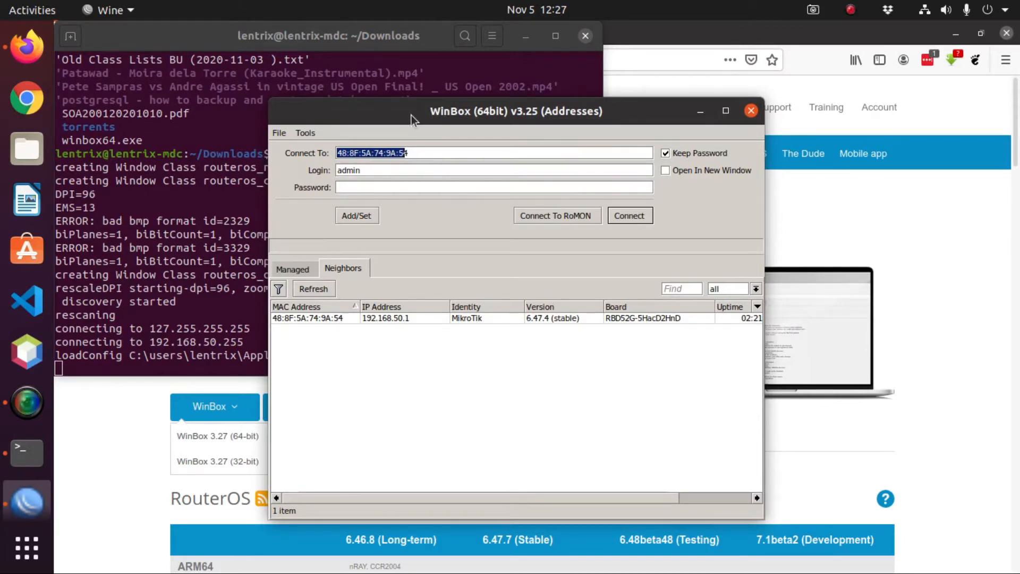
pyautogui.click(751, 110)
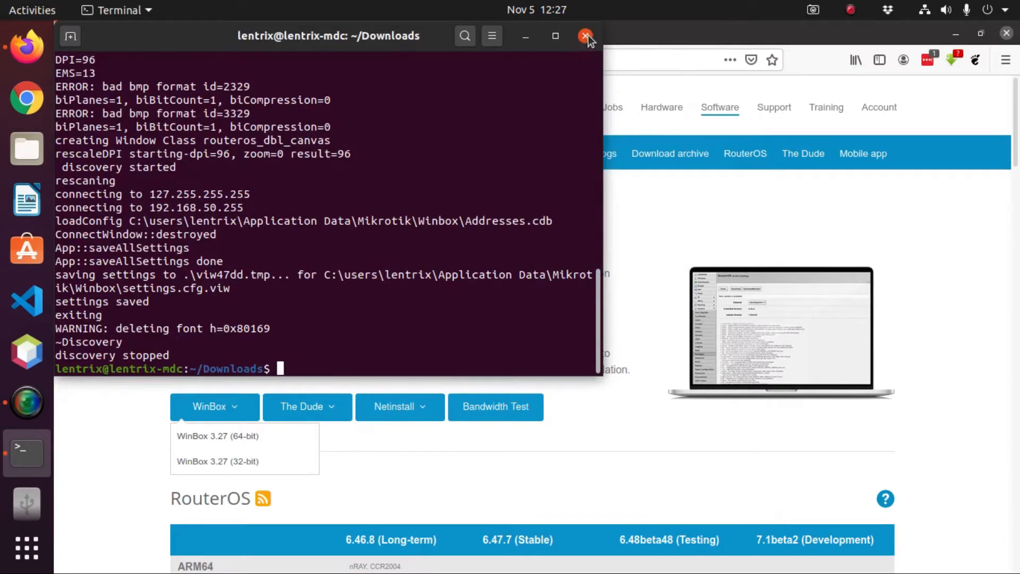
pyautogui.click(585, 35)
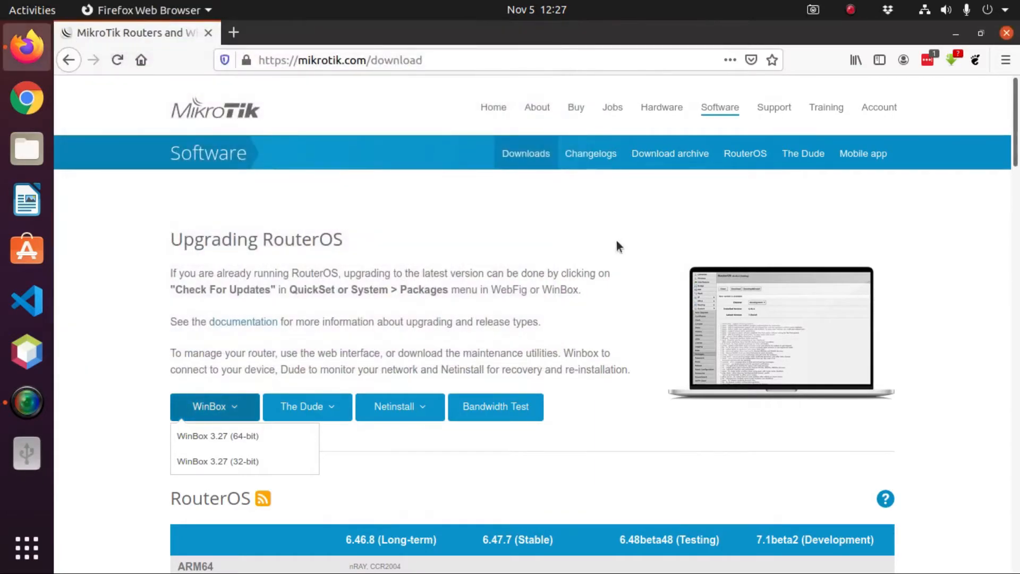
# - Launch WinBox from the run-command prompt using wine with the full path to winbox64.exe in Downloads, and minimize Firefox
pyautogui.hotkey('alt', 'F2')
pyautogui.write('wine')
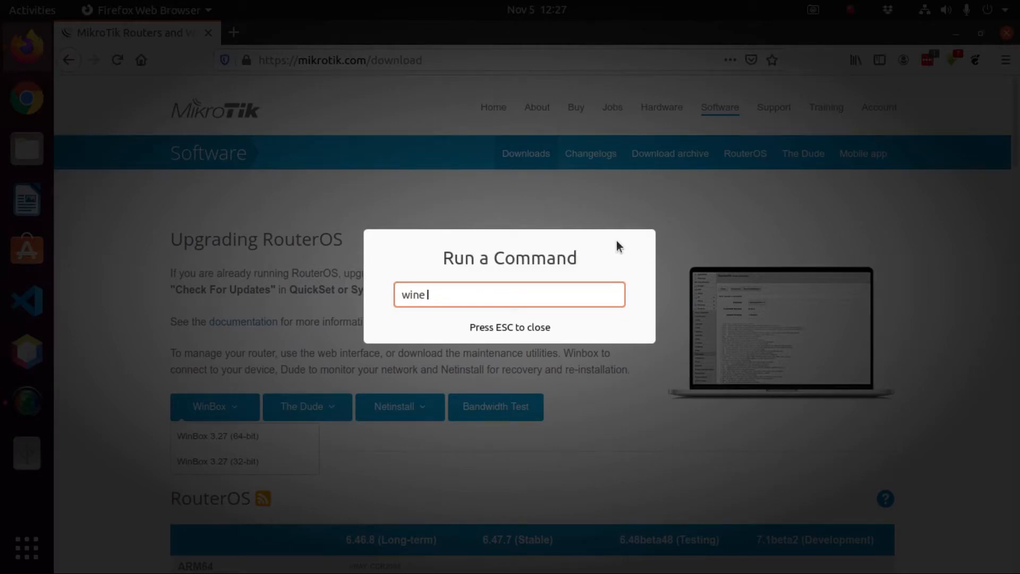
pyautogui.write('/home/lentrix/Downloads/winbox64')
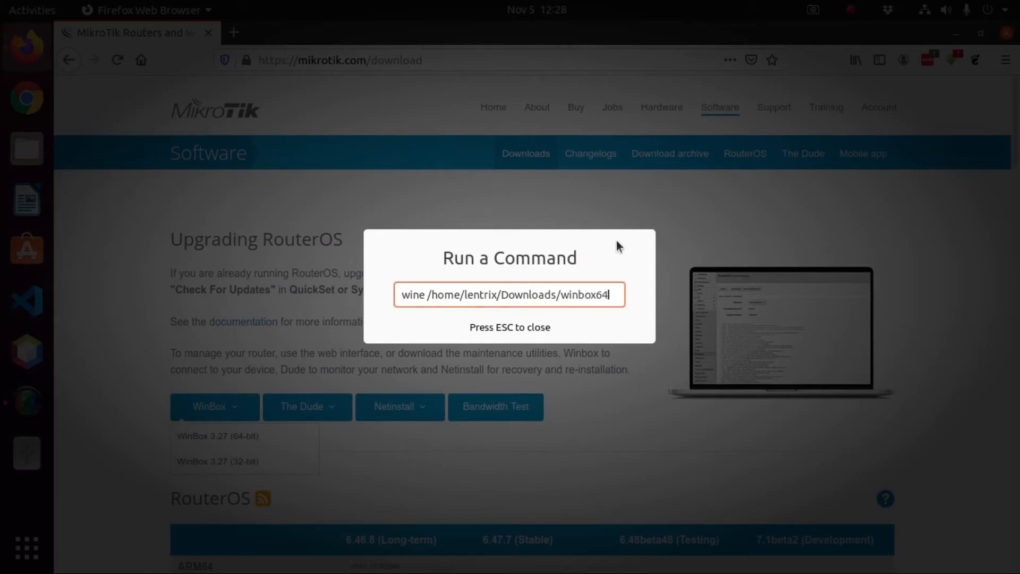
pyautogui.write('.exe')
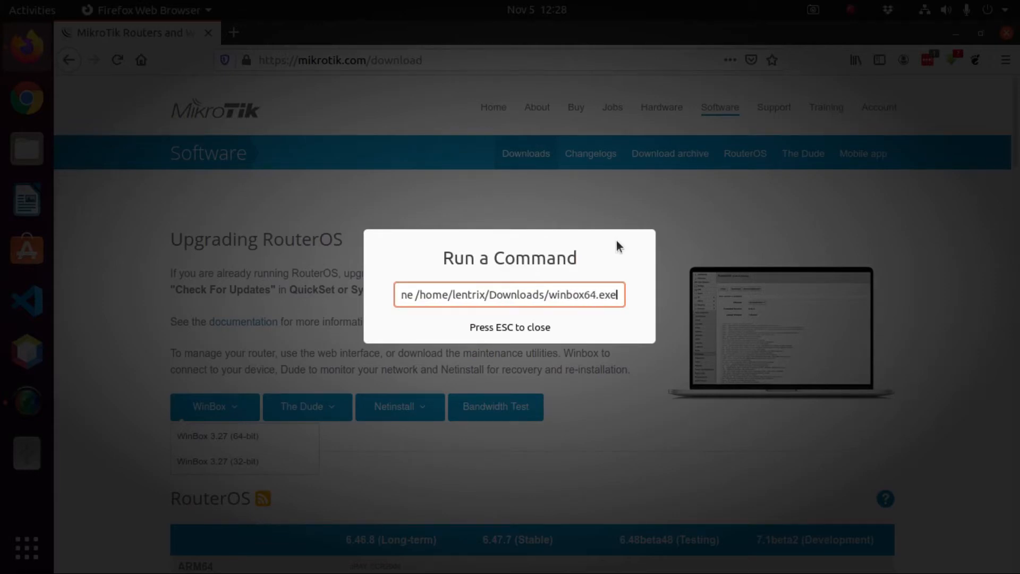
pyautogui.press('Return')
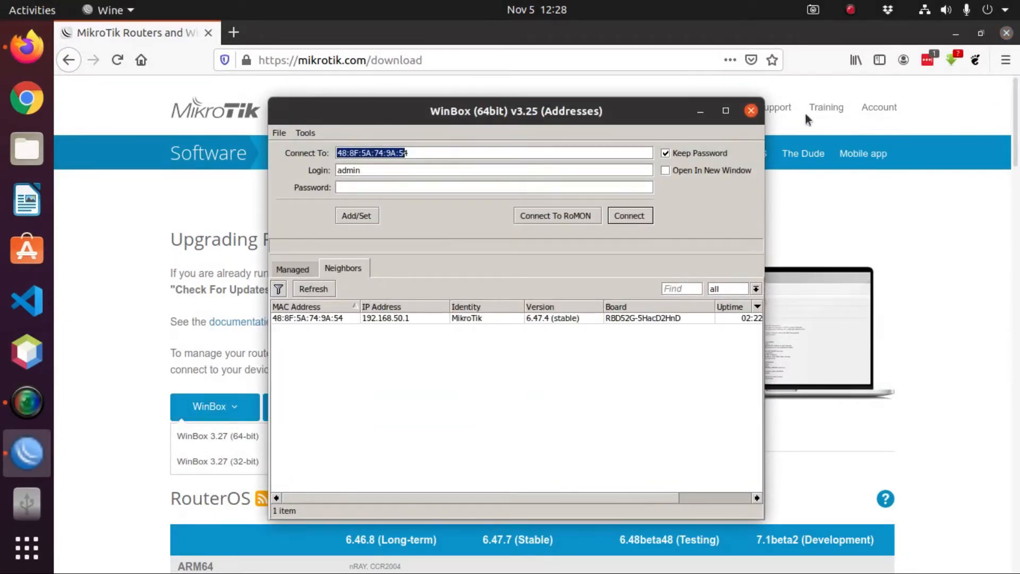
pyautogui.click(955, 33)
pyautogui.moveTo(530, 116); pyautogui.dragTo(494, 84)
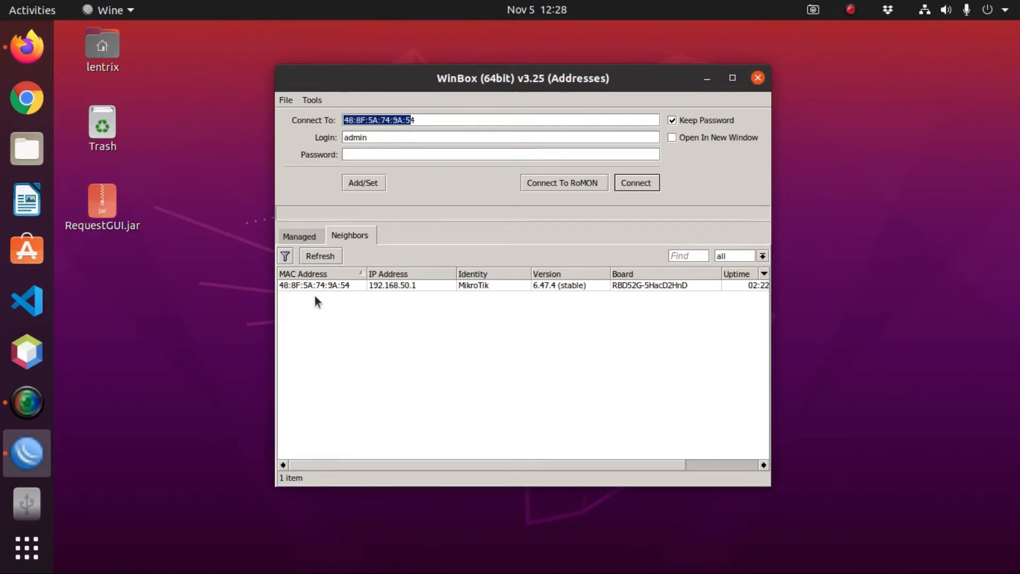
# - Open Cheese to view the physical hAP ac² router through the webcam, and minimize the camera window
pyautogui.press('super')
pyautogui.write('cheel')
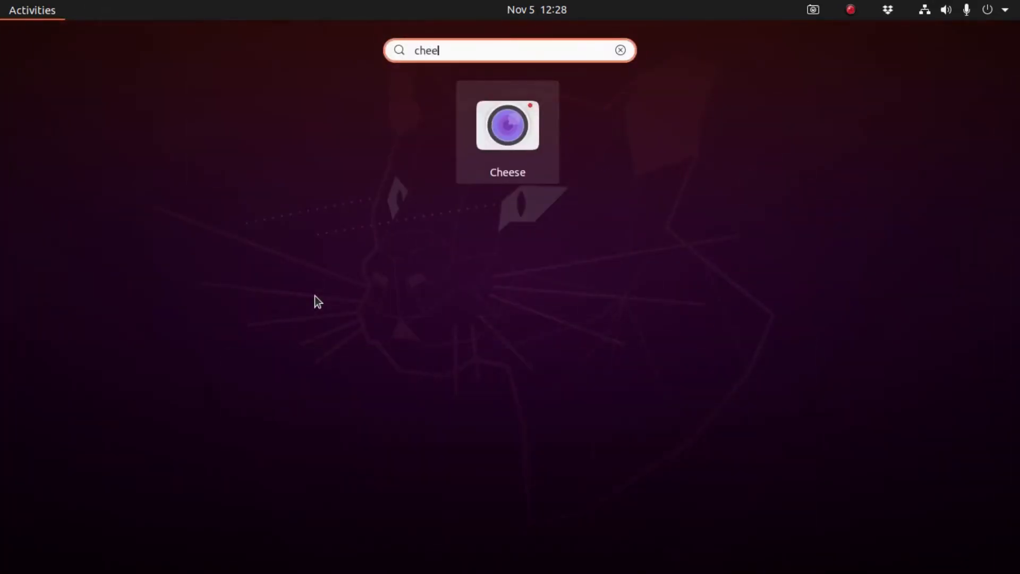
pyautogui.press('Return')
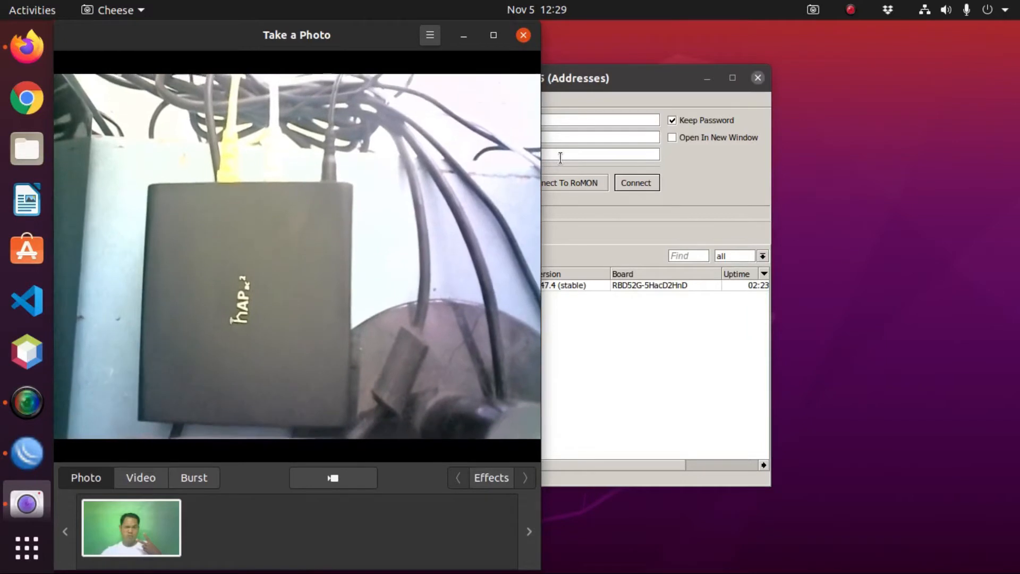
pyautogui.click(465, 36)
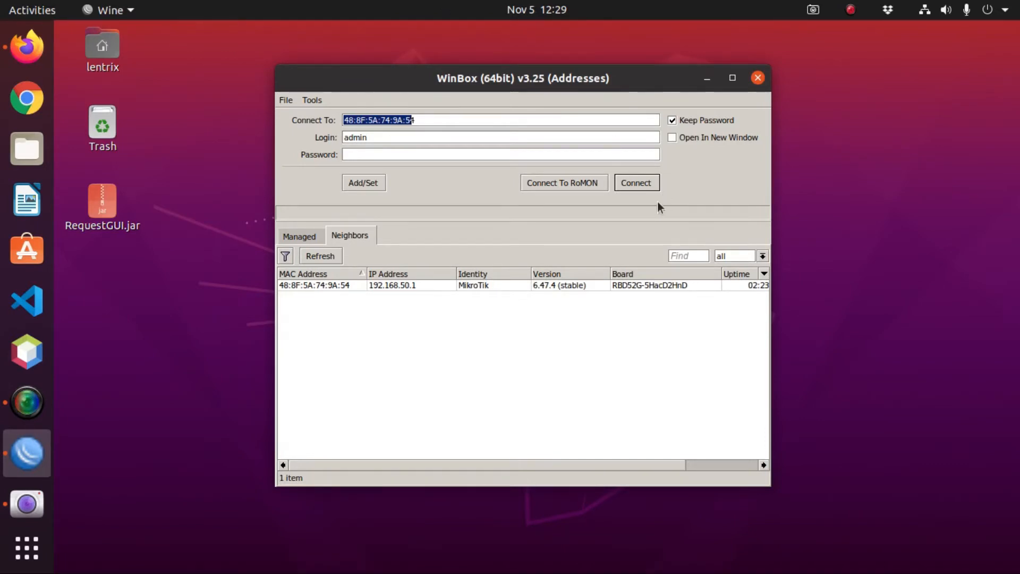
# - Select the discovered MikroTik router by its MAC address as the connection target, and move the WinBox window aside
pyautogui.click(315, 286)
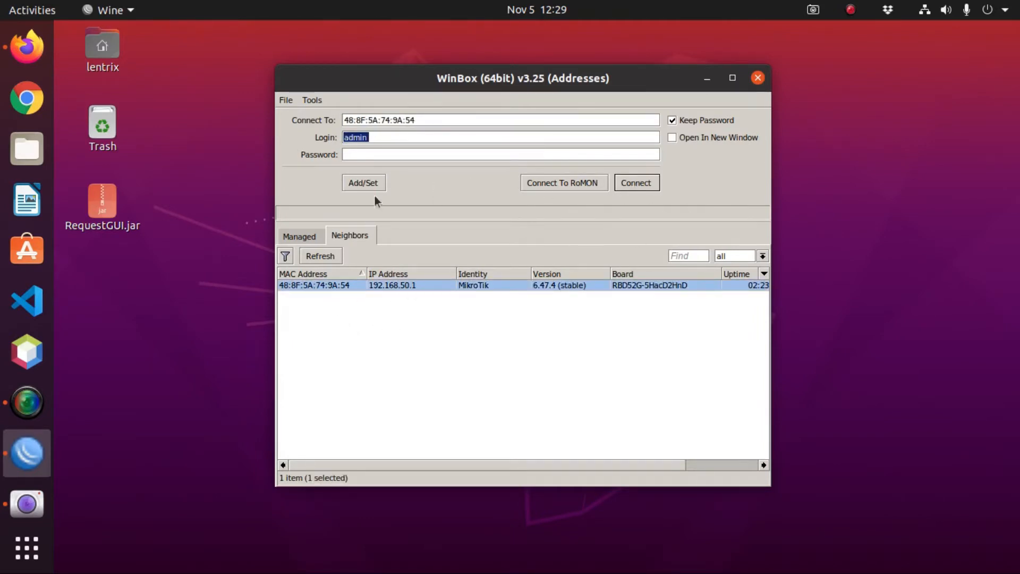
pyautogui.moveTo(538, 79); pyautogui.dragTo(718, 66)
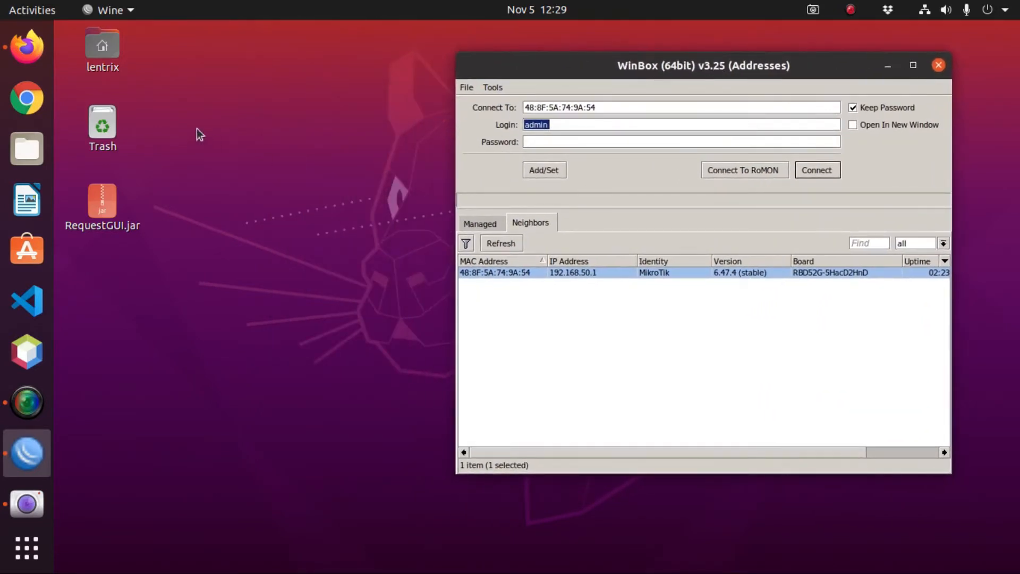
# - Check internet access by loading YouTube in a new Firefox tab, close the browser with all tabs, and recentre WinBox
pyautogui.click(37, 59)
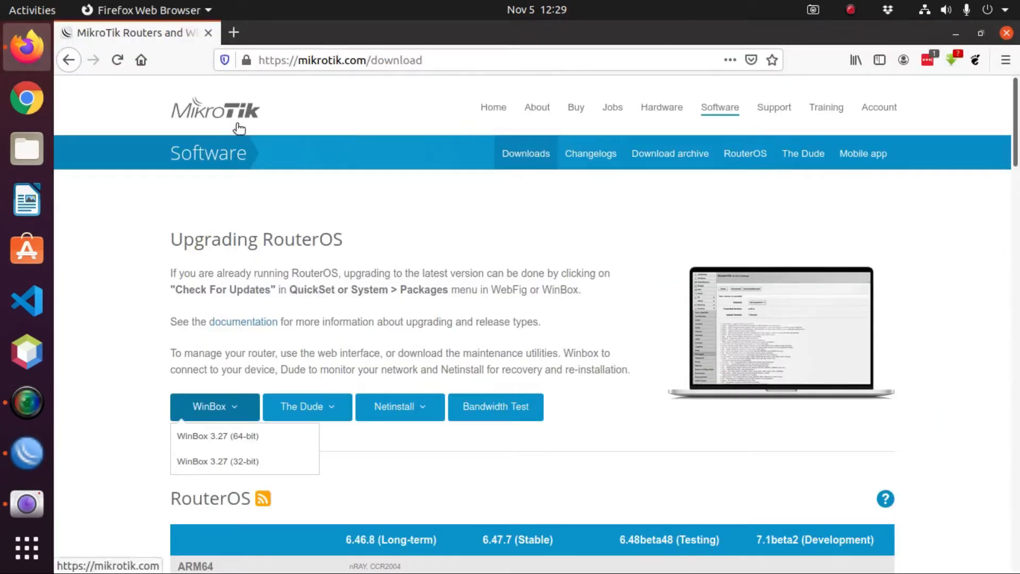
pyautogui.click(232, 33)
pyautogui.click(223, 234)
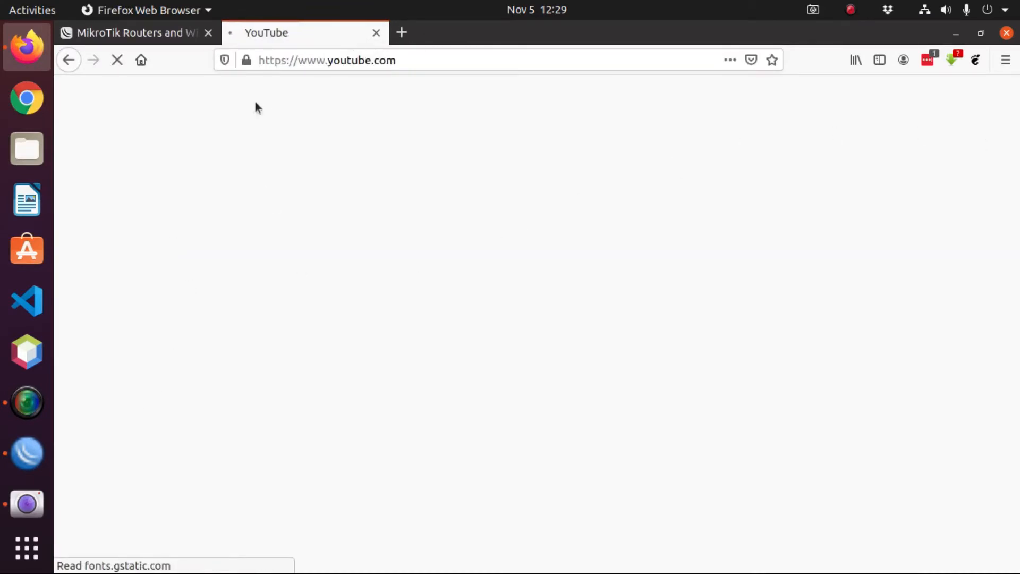
pyautogui.click(1006, 34)
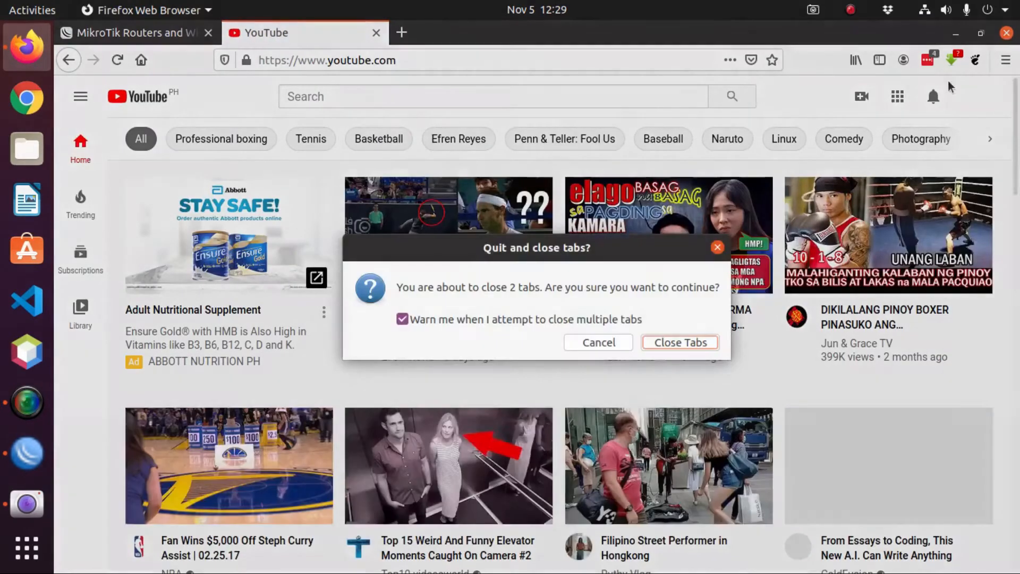
pyautogui.click(674, 346)
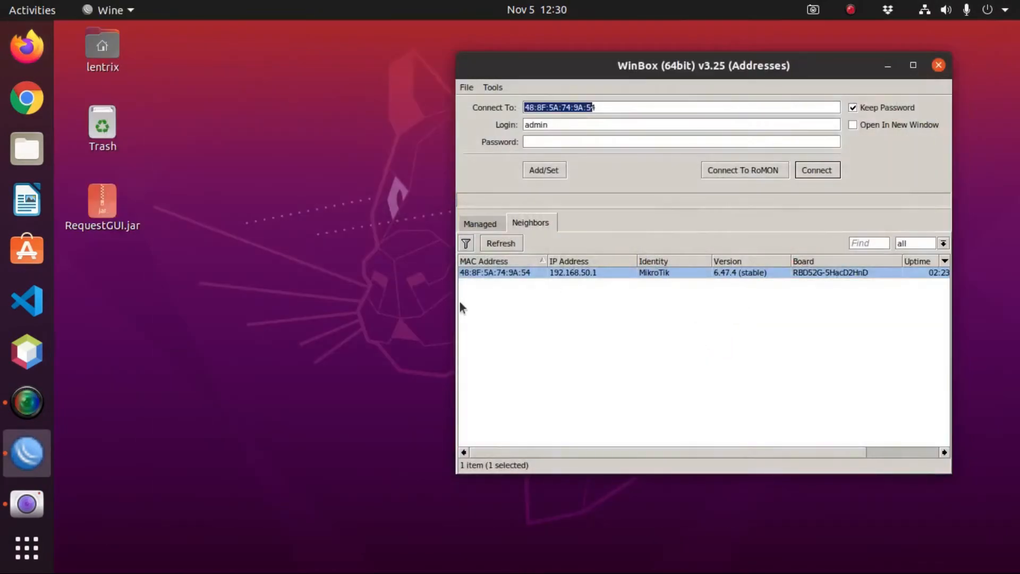
pyautogui.moveTo(598, 76); pyautogui.dragTo(381, 81)
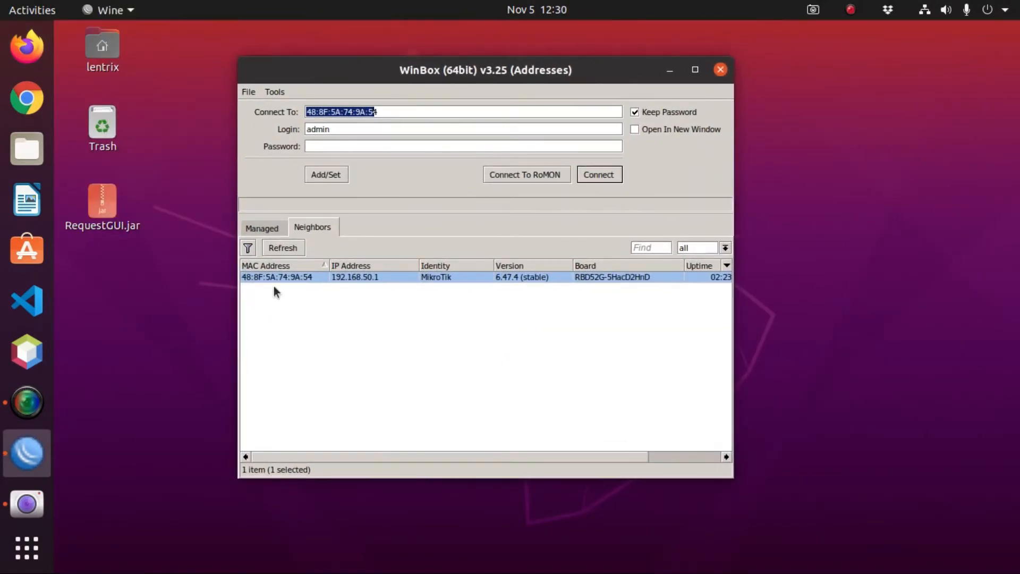
# - Connect to the selected router with the admin login and close the Wireless Tables window
pyautogui.press('Tab')
pyautogui.click(600, 175)
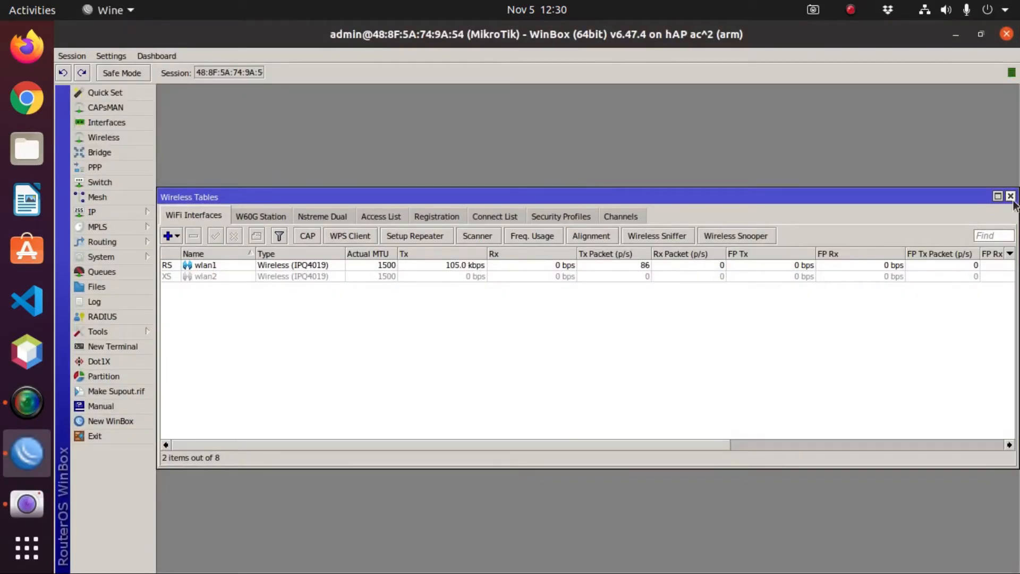
pyautogui.click(1010, 197)
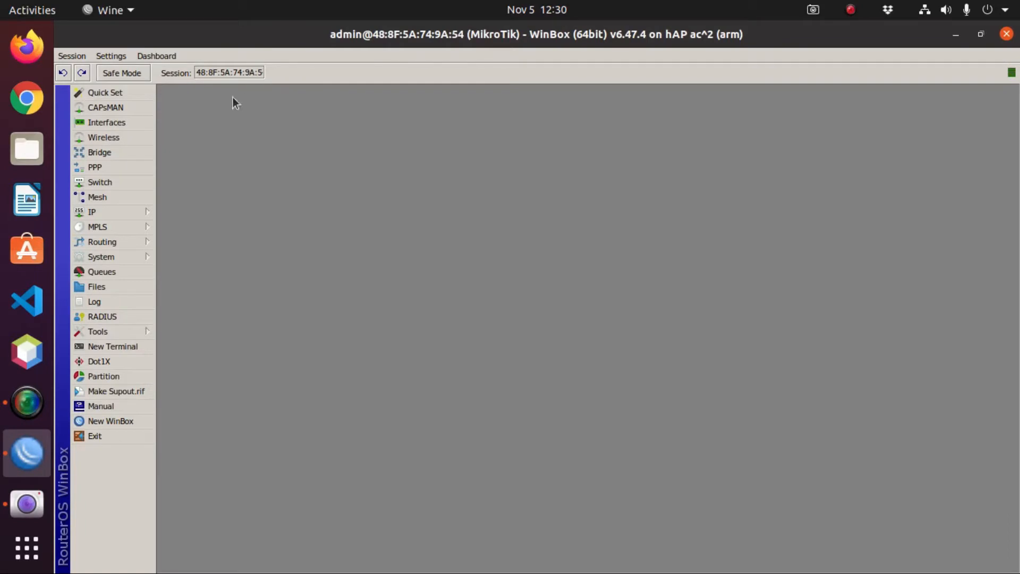
# - Reset the router's configuration with No Default Configuration enabled, and confirm the reset
pyautogui.click(113, 257)
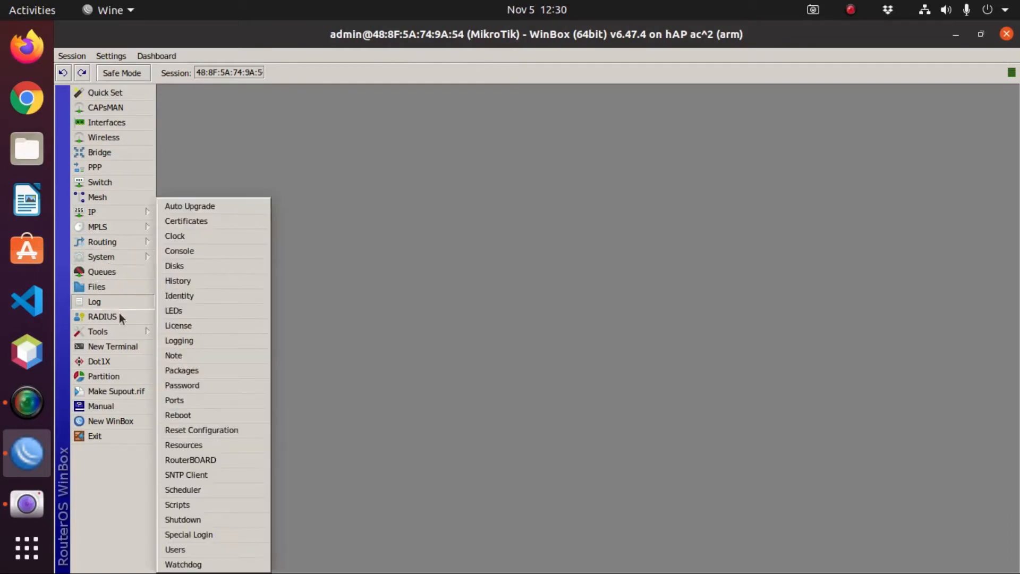
pyautogui.click(187, 431)
pyautogui.moveTo(427, 202); pyautogui.dragTo(636, 164)
pyautogui.click(521, 224)
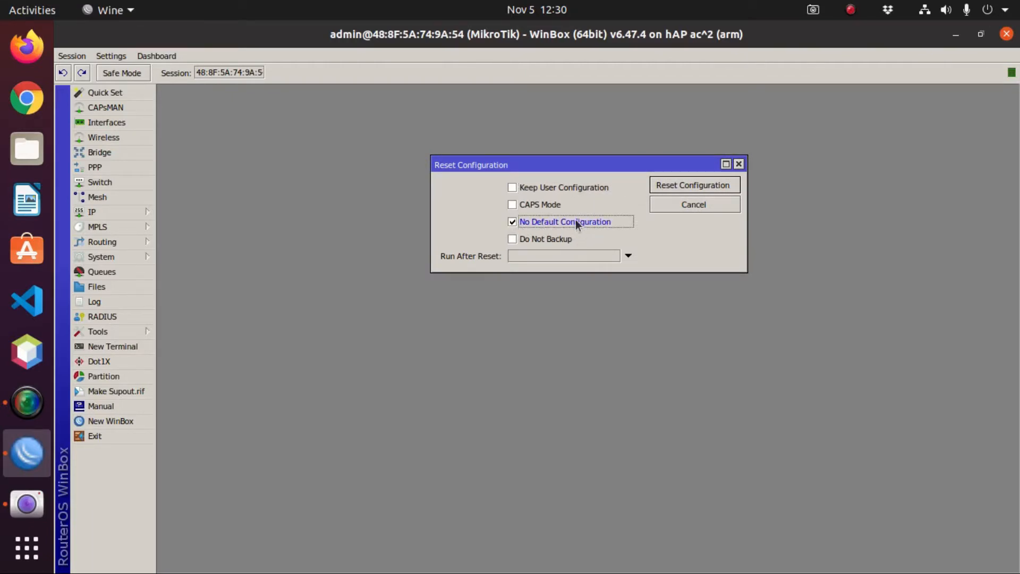
pyautogui.click(674, 186)
pyautogui.click(609, 324)
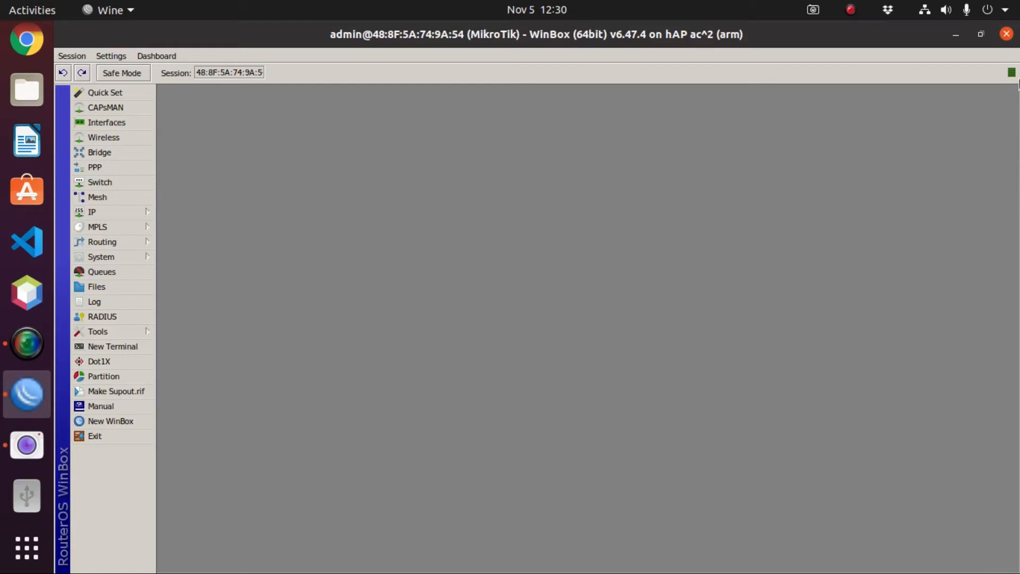
# - Cancel reconnecting to the rebooting router to return to the neighbor list, and move the WinBox window aside
pyautogui.click(76, 57)
pyautogui.click(453, 199)
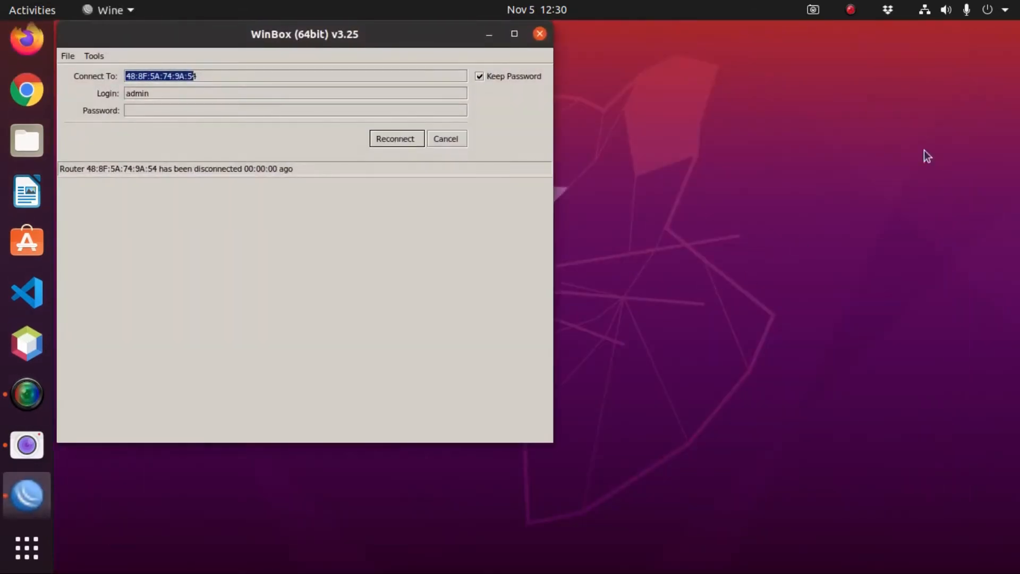
pyautogui.moveTo(286, 37); pyautogui.dragTo(508, 88)
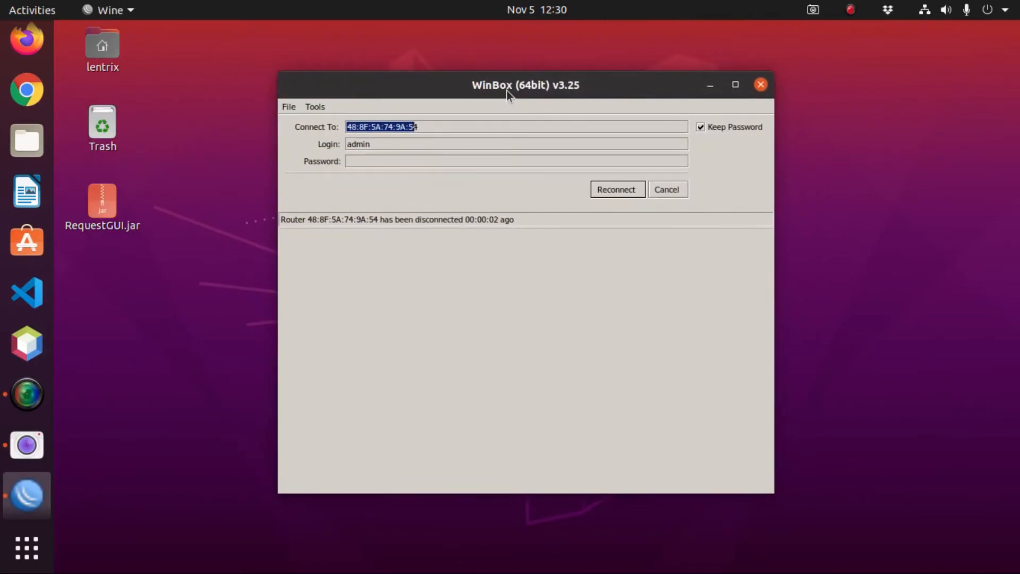
pyautogui.moveTo(583, 80); pyautogui.dragTo(483, 51)
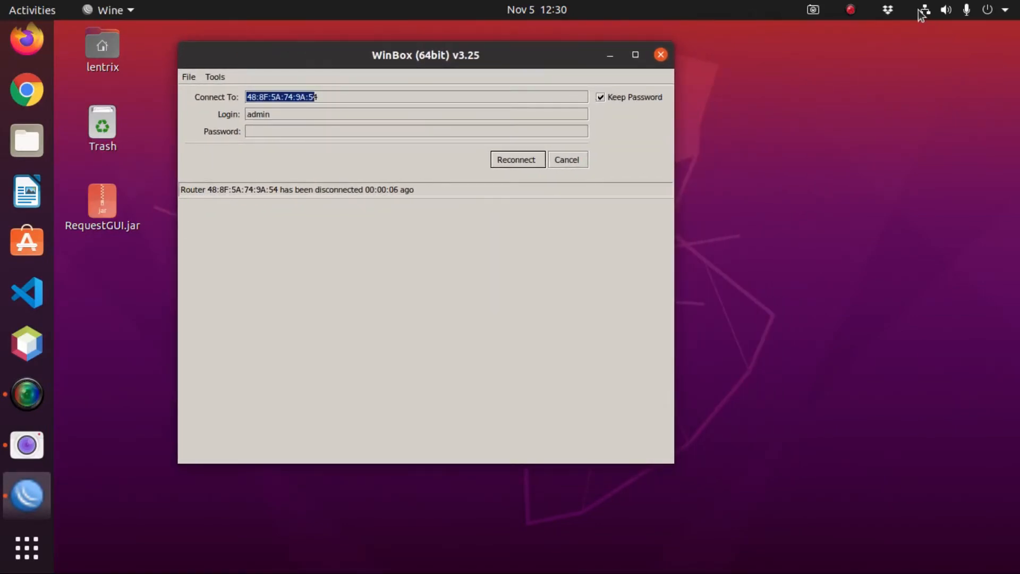
pyautogui.moveTo(412, 61); pyautogui.dragTo(501, 98)
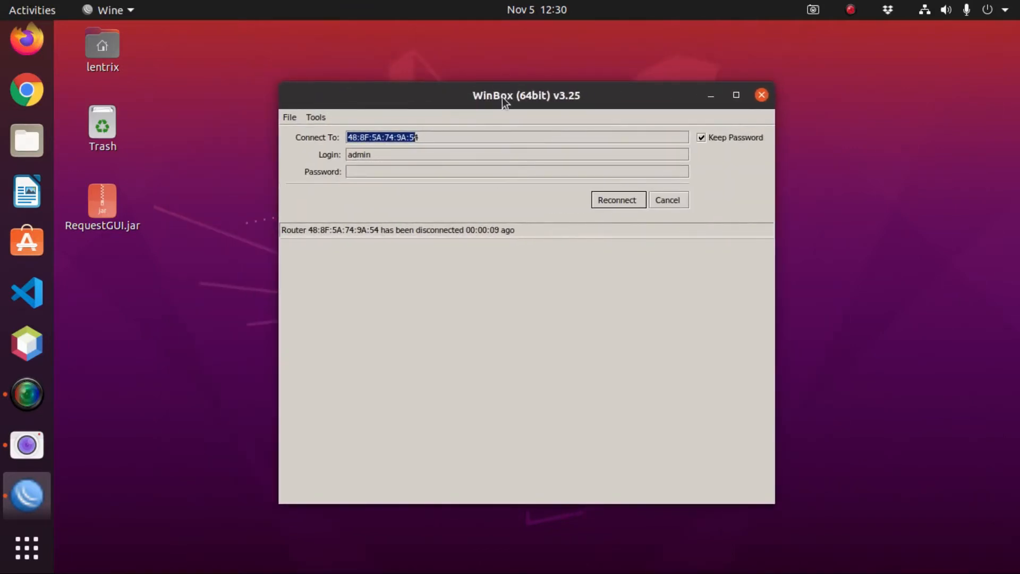
pyautogui.click(674, 204)
pyautogui.moveTo(524, 97); pyautogui.dragTo(469, 97)
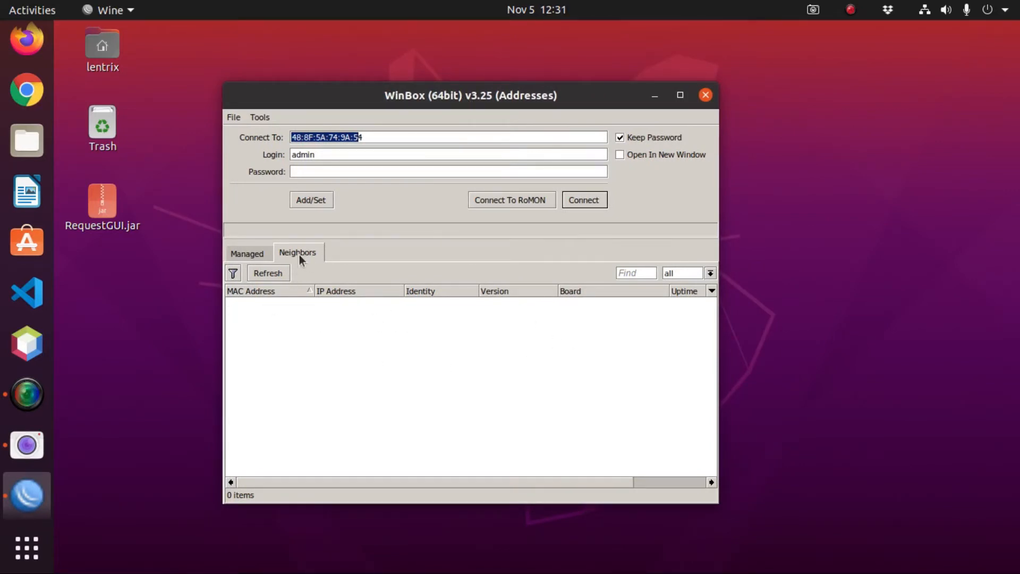
pyautogui.moveTo(422, 95); pyautogui.dragTo(360, 59)
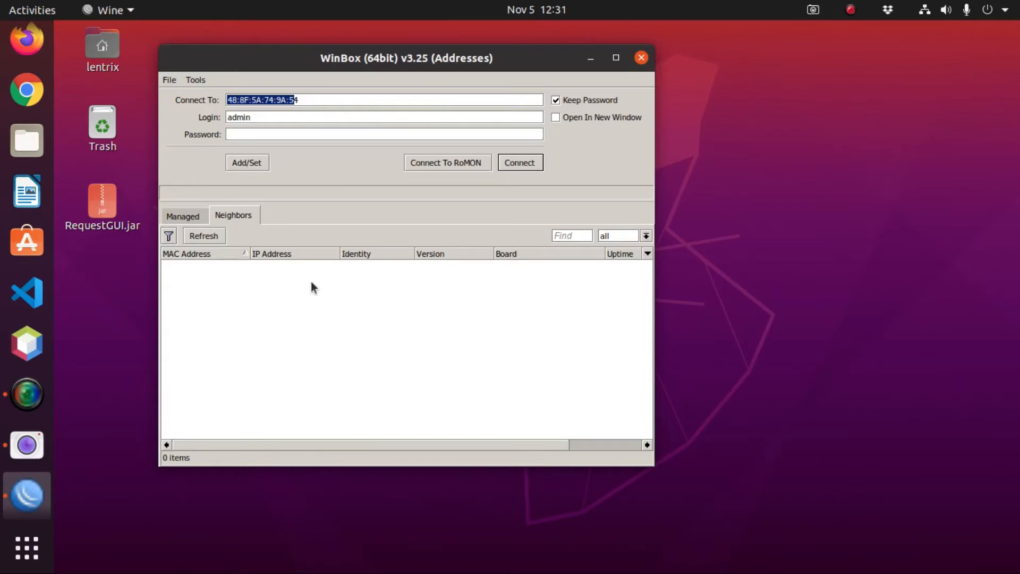
pyautogui.moveTo(304, 55); pyautogui.dragTo(290, 47)
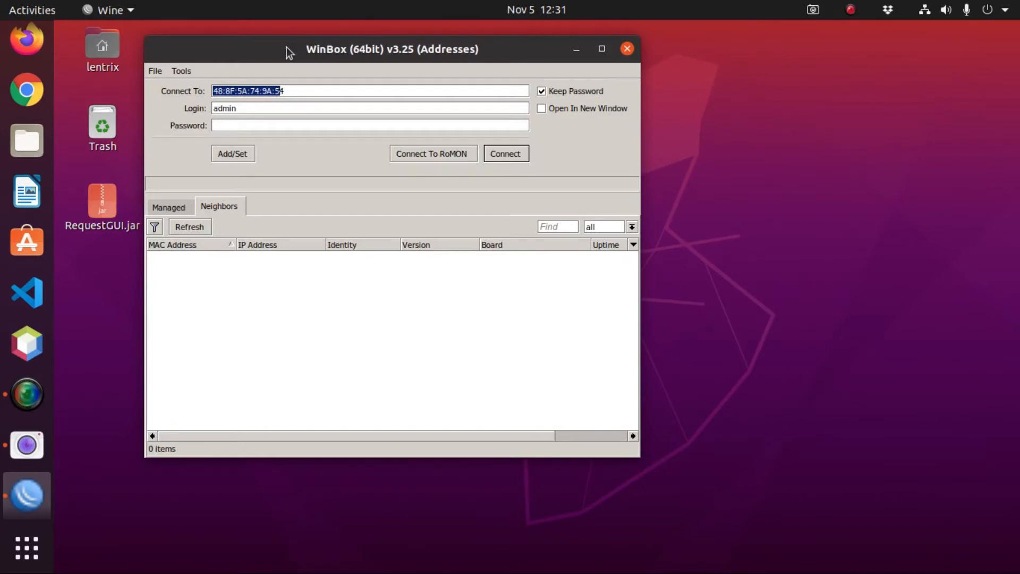
pyautogui.moveTo(287, 52)
pyautogui.mouseDown()
pyautogui.moveTo(475, 117)
pyautogui.moveTo(402, 91)
pyautogui.moveTo(429, 90)
pyautogui.moveTo(368, 90)
pyautogui.moveTo(396, 88)
pyautogui.moveTo(295, 55)
pyautogui.mouseUp()
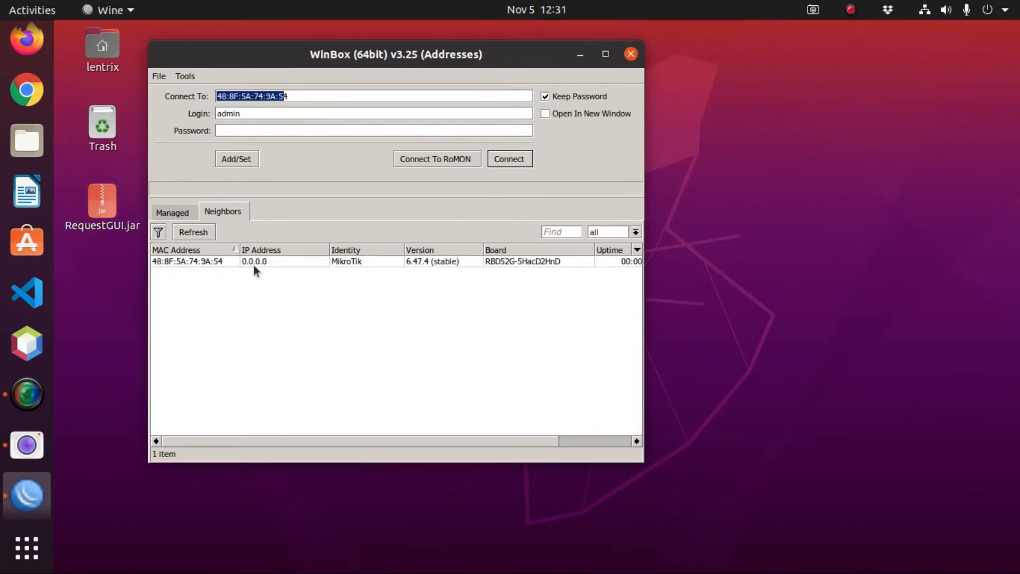
# - Open the IPv4 settings of Ubuntu's wired connection and choose the Manual method
pyautogui.click(927, 17)
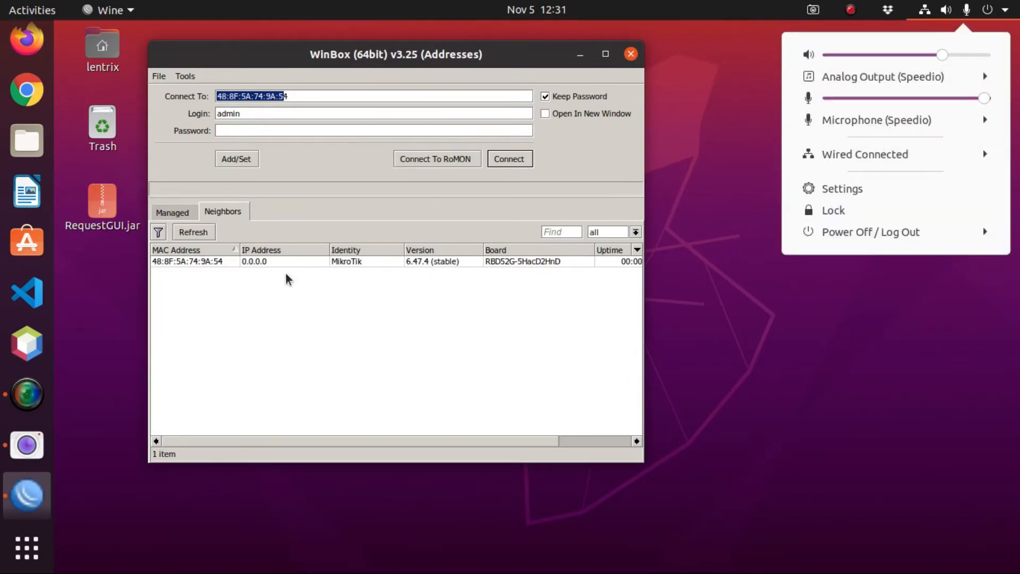
pyautogui.click(858, 158)
pyautogui.click(856, 198)
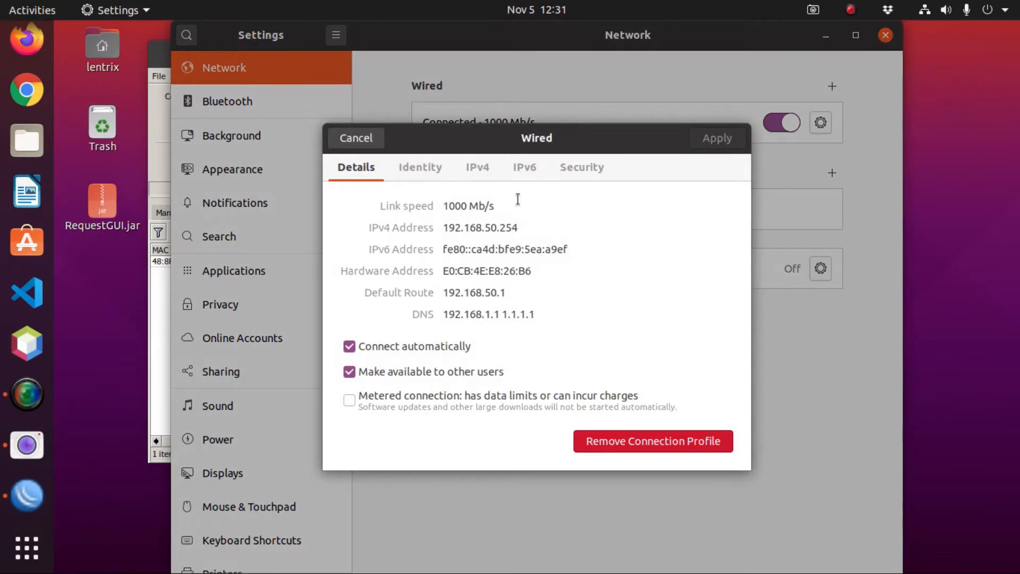
pyautogui.click(478, 168)
pyautogui.click(471, 229)
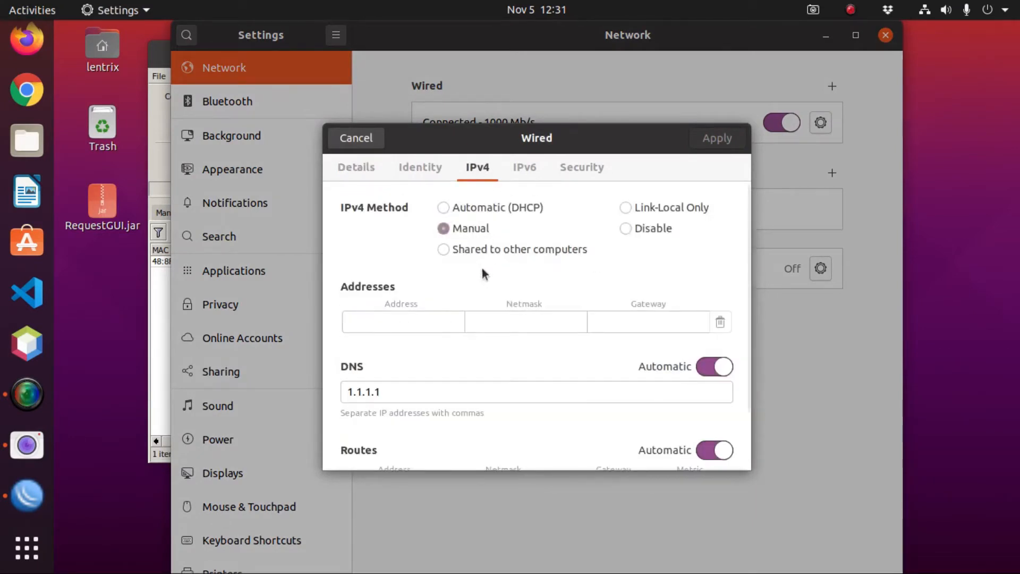
# - Enter the static address 192.168.88.66 with netmask 255.255.255.0, discard the changes, and close the network settings
pyautogui.click(384, 320)
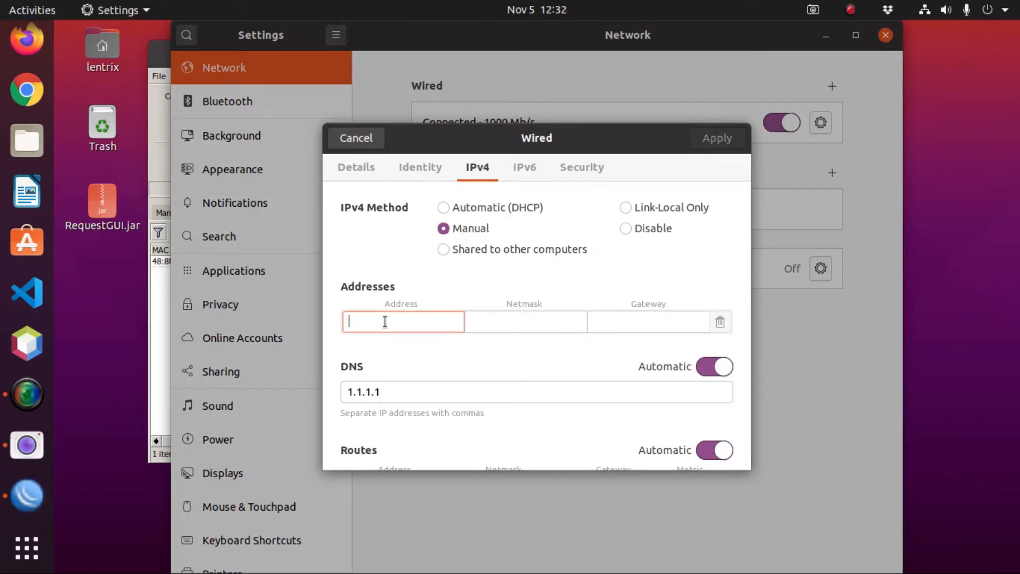
pyautogui.write('19')
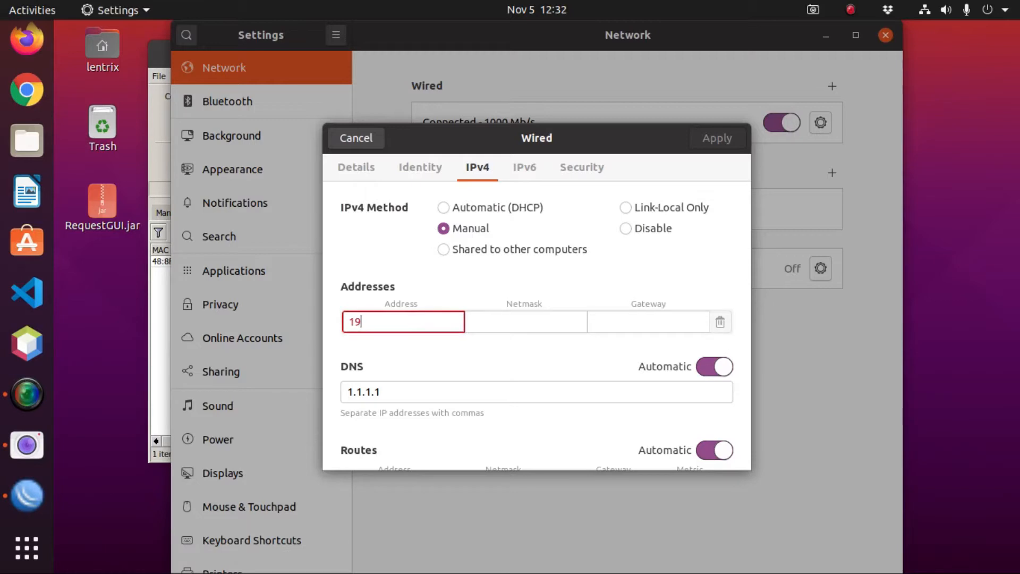
pyautogui.write('2.168.88.66')
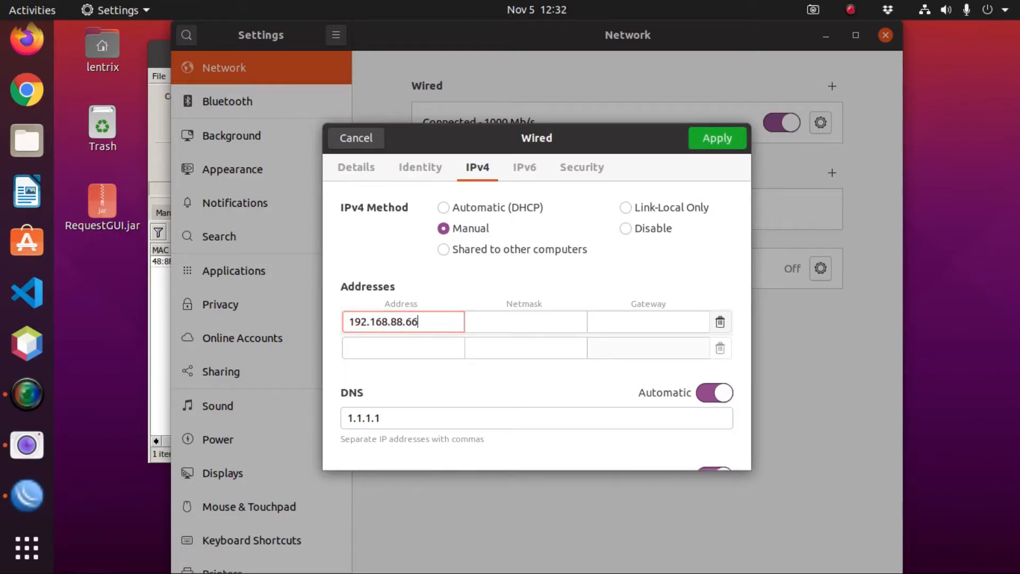
pyautogui.click(506, 322)
pyautogui.write('25')
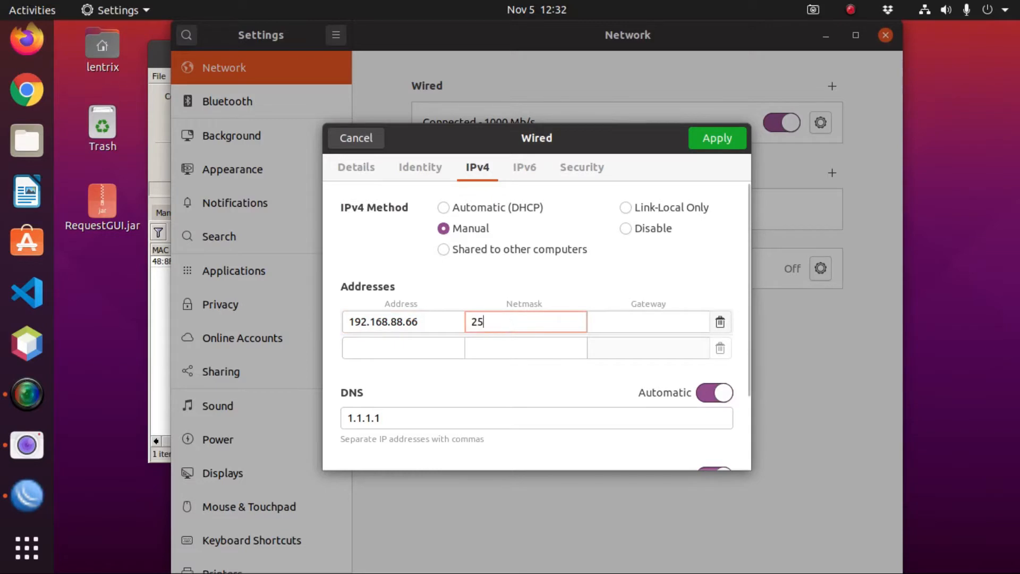
pyautogui.write('5.255.255.0')
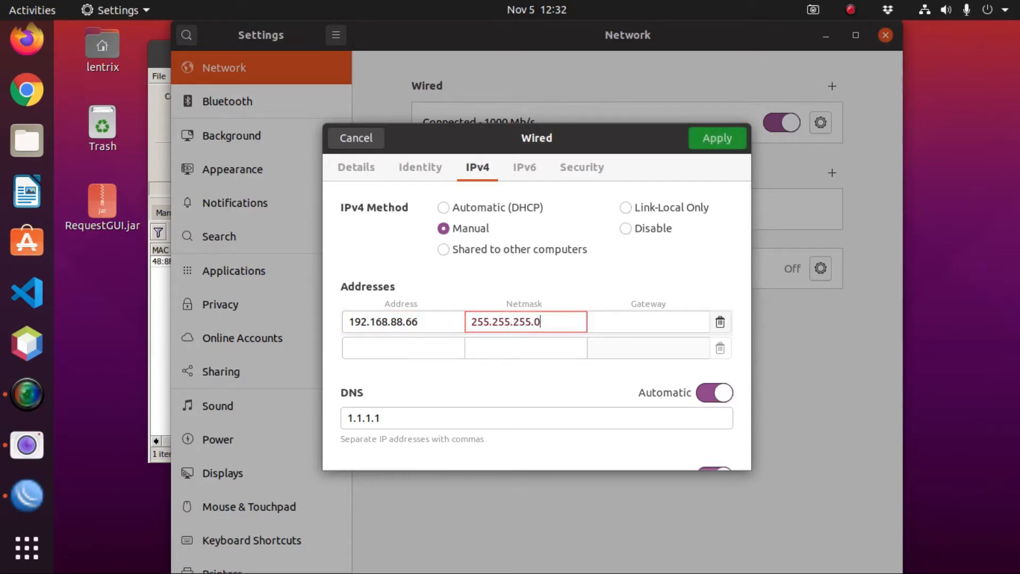
pyautogui.moveTo(581, 140); pyautogui.dragTo(670, 139)
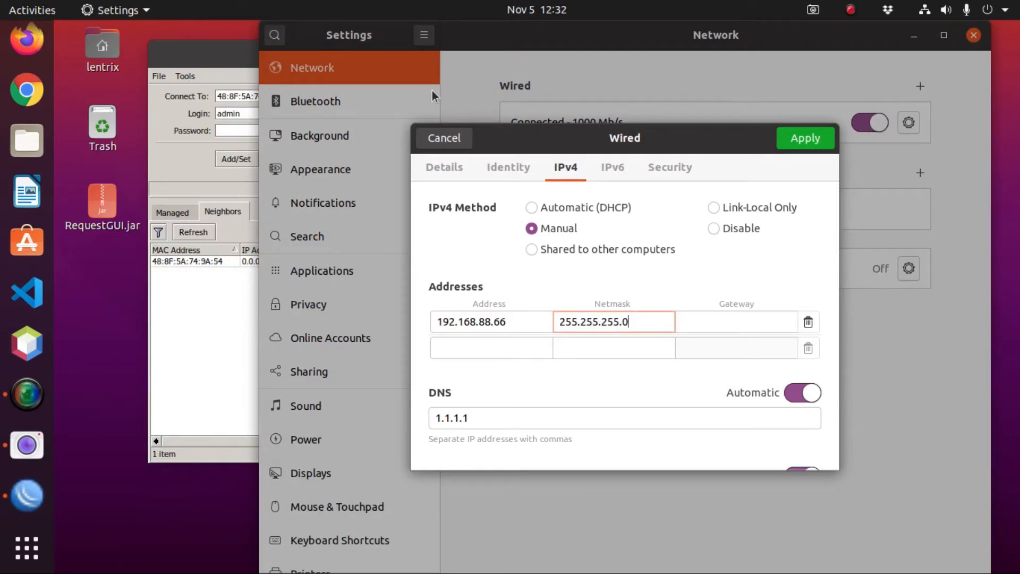
pyautogui.click(452, 141)
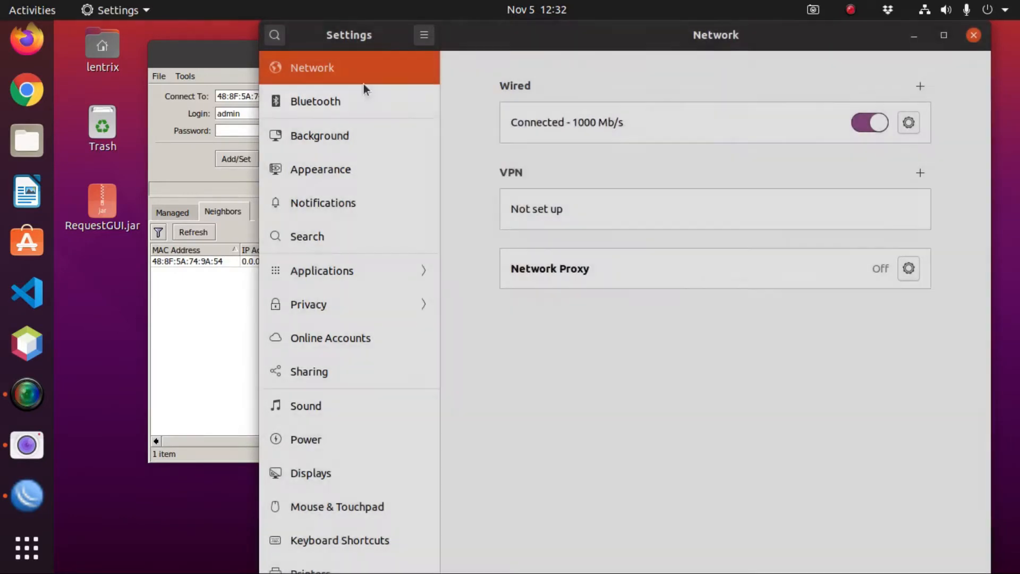
pyautogui.click(978, 36)
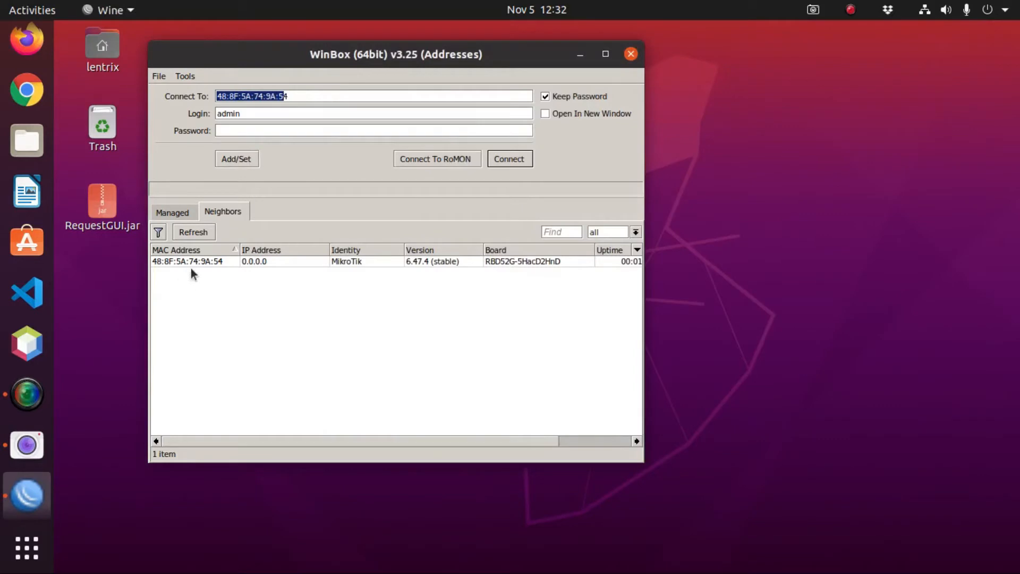
# - Connect to the discovered router by its MAC address and open its interface list
pyautogui.click(187, 259)
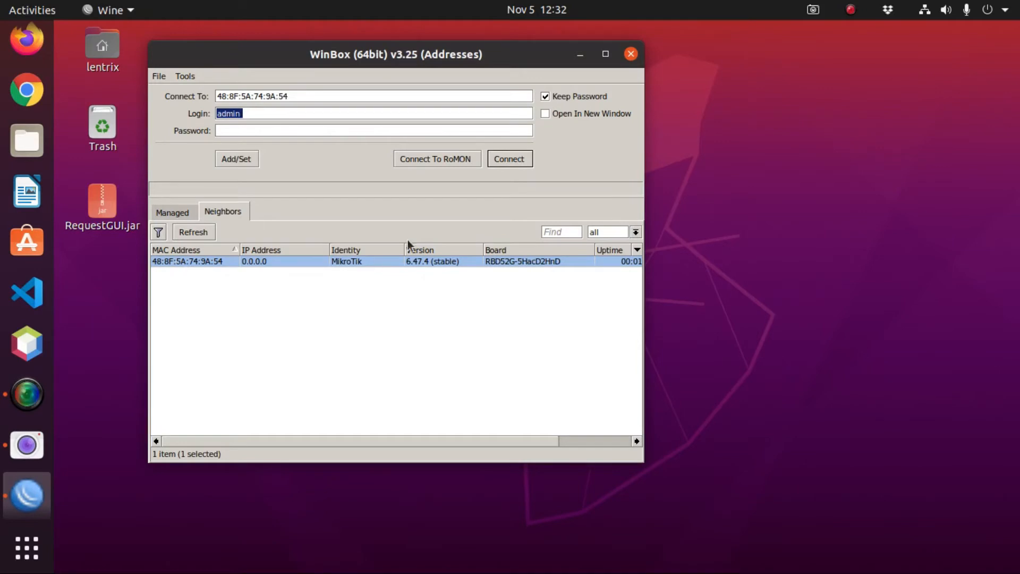
pyautogui.click(507, 159)
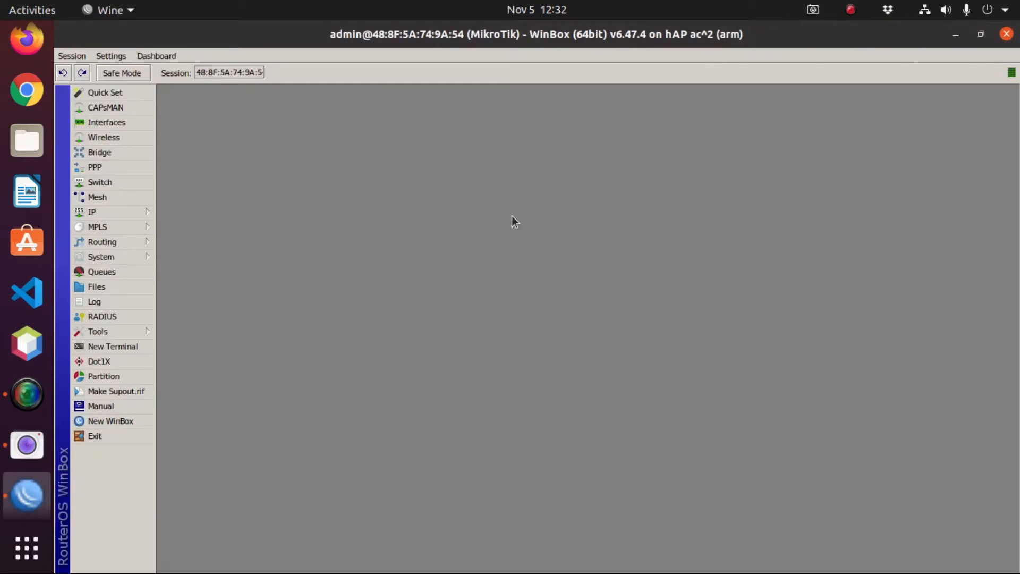
pyautogui.click(107, 122)
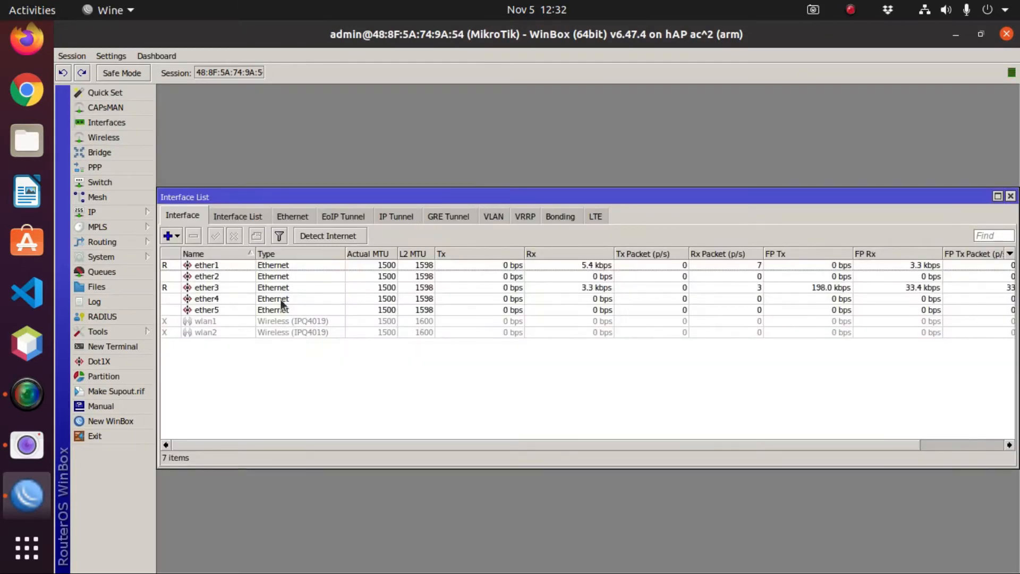
# - Examine the Ethernet interfaces ether1 through ether5 in the interface list
pyautogui.click(217, 266)
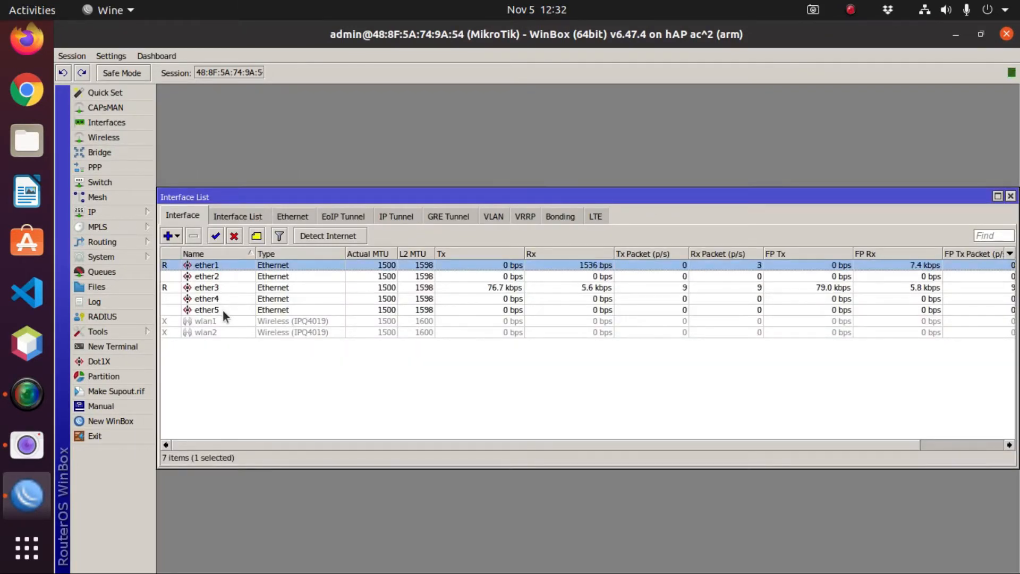
pyautogui.click(222, 310)
pyautogui.click(219, 271)
pyautogui.click(221, 309)
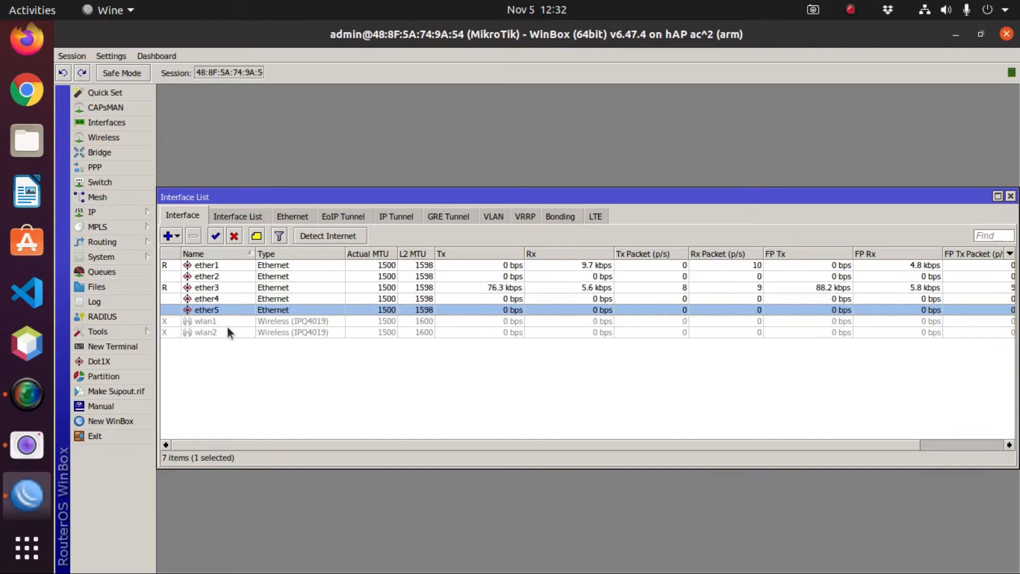
# - Examine the two wireless interfaces, wlan1 and wlan2, in the interface list
pyautogui.click(225, 325)
pyautogui.click(225, 332)
pyautogui.click(222, 321)
pyautogui.click(223, 331)
pyautogui.click(224, 321)
pyautogui.click(223, 330)
pyautogui.click(225, 322)
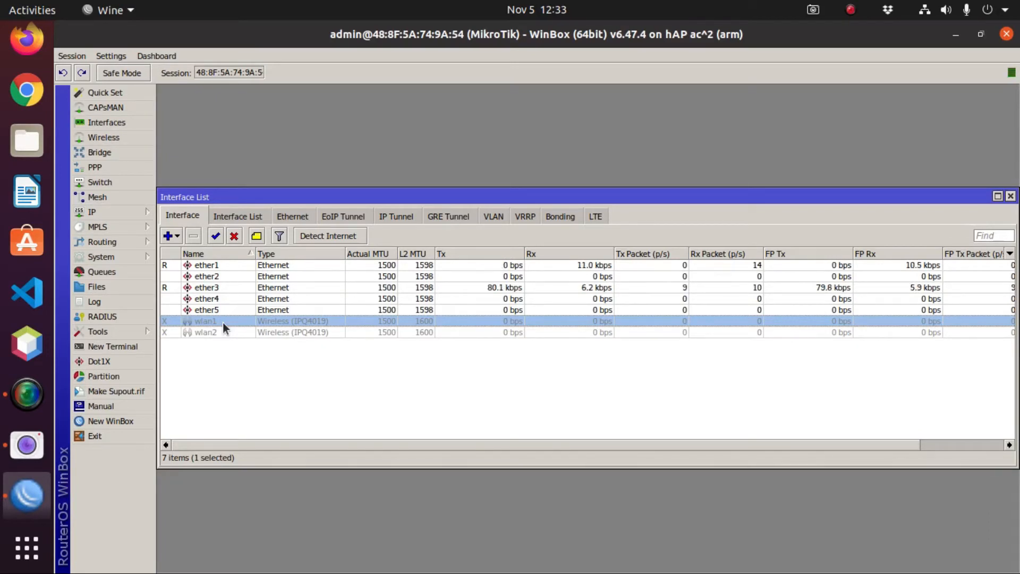
pyautogui.click(214, 331)
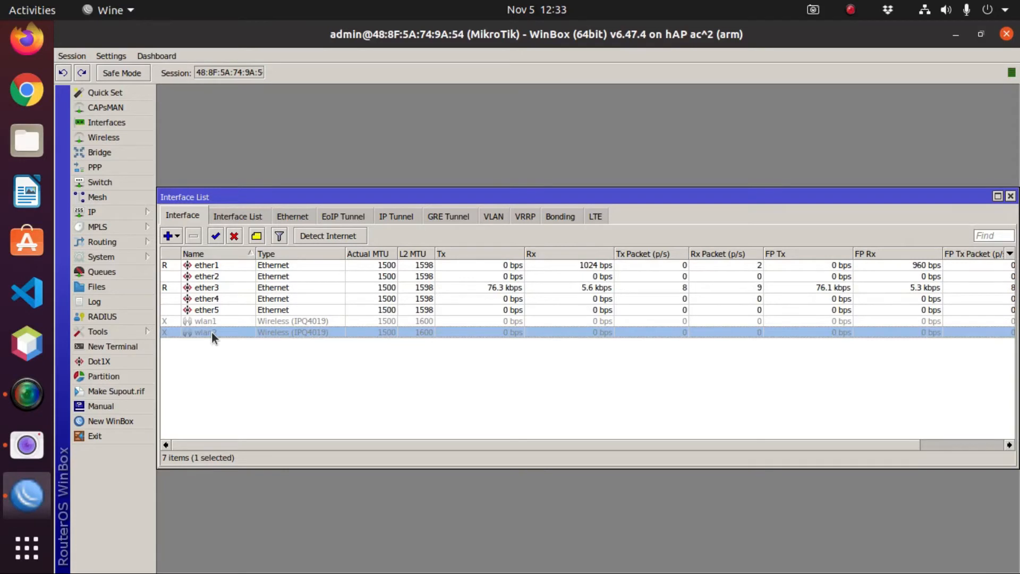
pyautogui.click(212, 322)
pyautogui.click(208, 331)
pyautogui.click(212, 320)
pyautogui.click(206, 334)
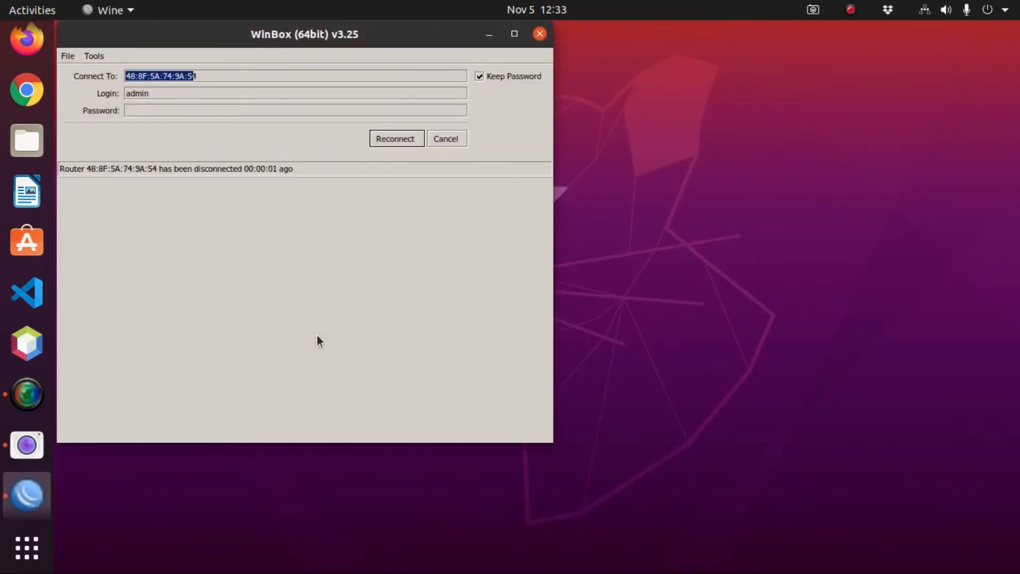
# - Cancel reconnecting to the disconnected router, refresh the neighbor list, and move the WinBox window aside
pyautogui.moveTo(259, 37); pyautogui.dragTo(403, 86)
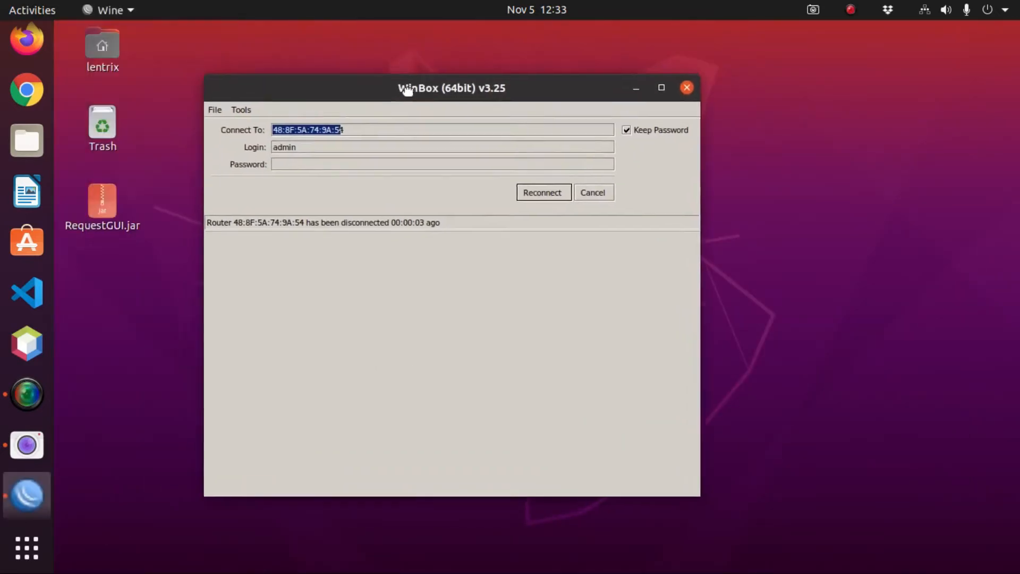
pyautogui.click(604, 191)
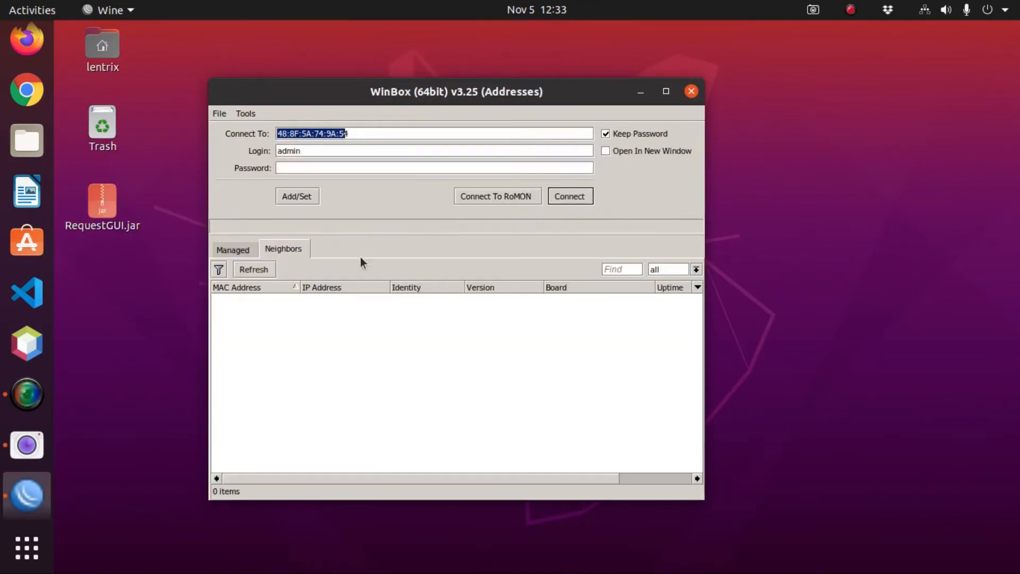
pyautogui.click(253, 269)
pyautogui.moveTo(443, 91); pyautogui.dragTo(328, 90)
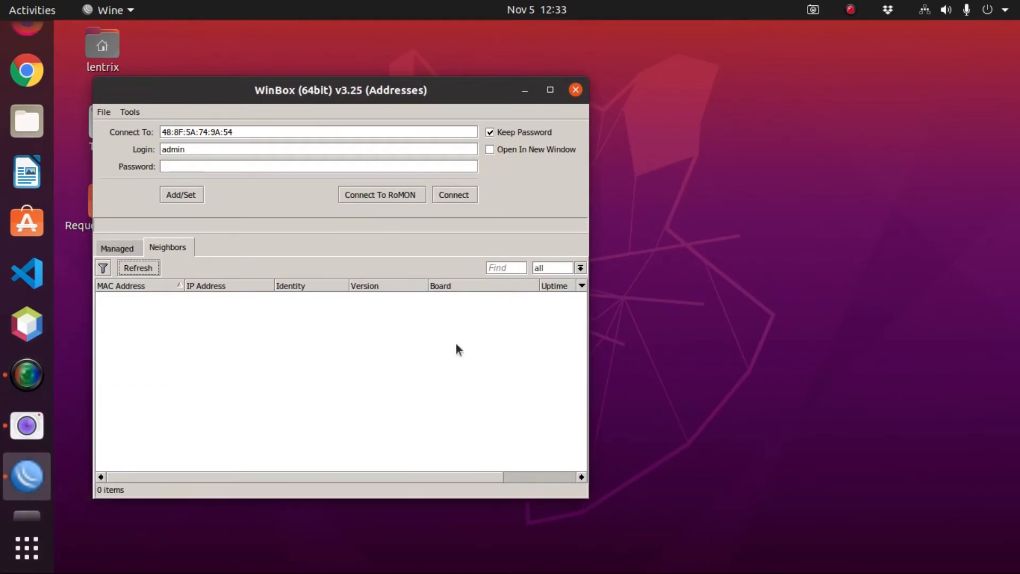
# - Open Ubuntu's wired network settings and turn off the wired connection
pyautogui.click(922, 13)
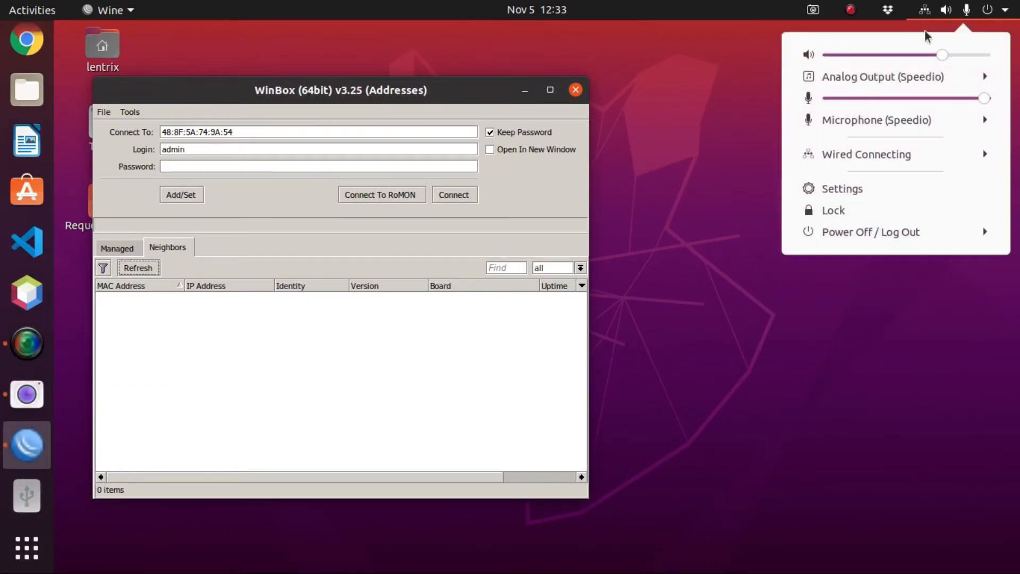
pyautogui.click(841, 160)
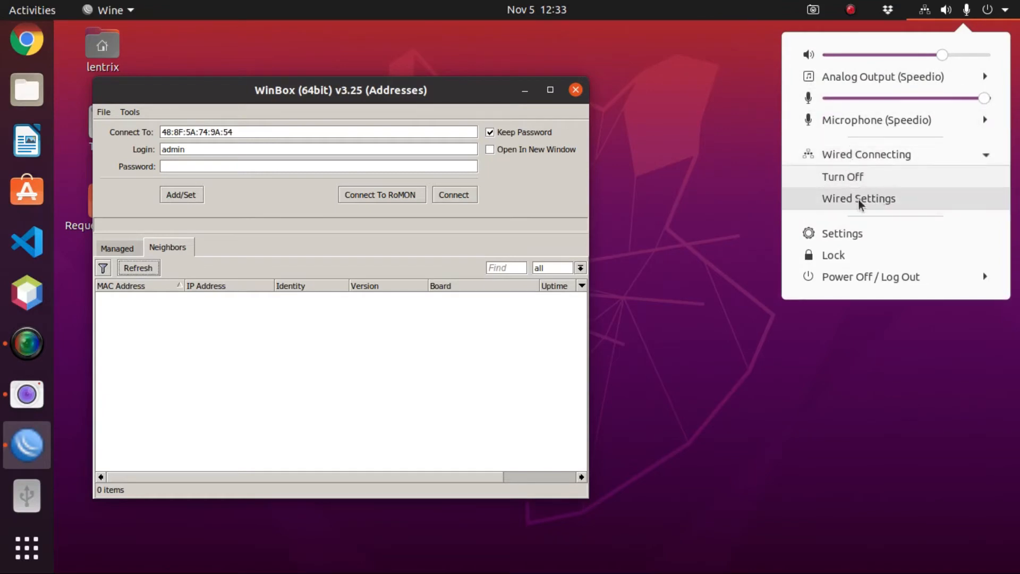
pyautogui.click(858, 199)
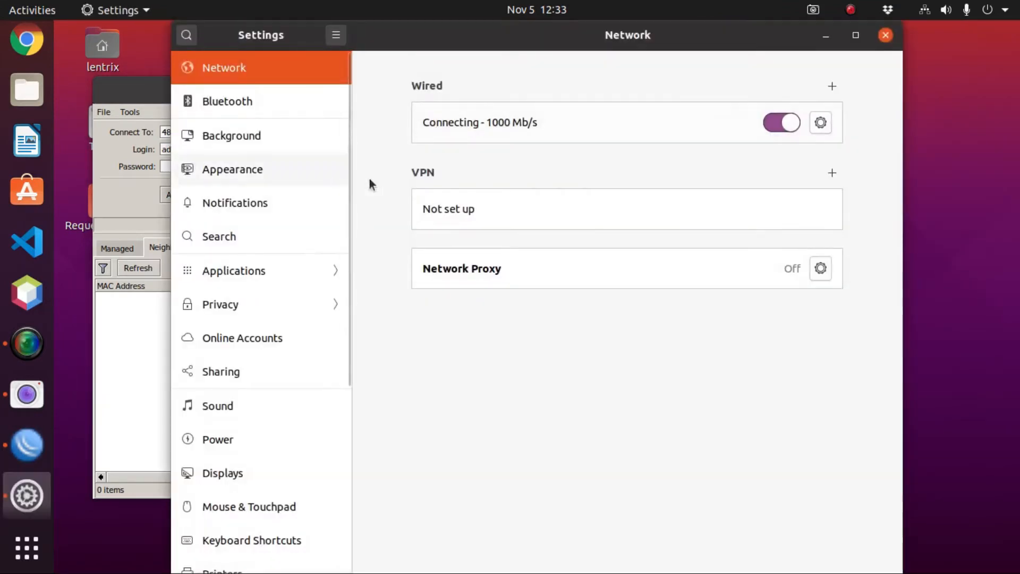
pyautogui.click(794, 126)
# - Give the wired connection the manual IPv4 address 192.168.88.5 with netmask 255.255.255.0, and turn the connection back on
pyautogui.click(820, 122)
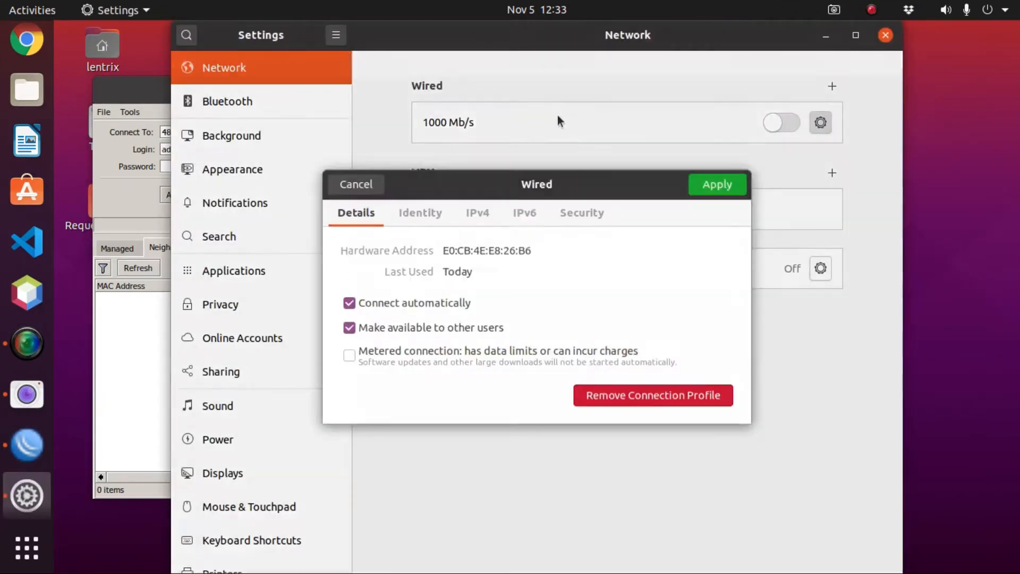
pyautogui.click(478, 212)
pyautogui.click(458, 274)
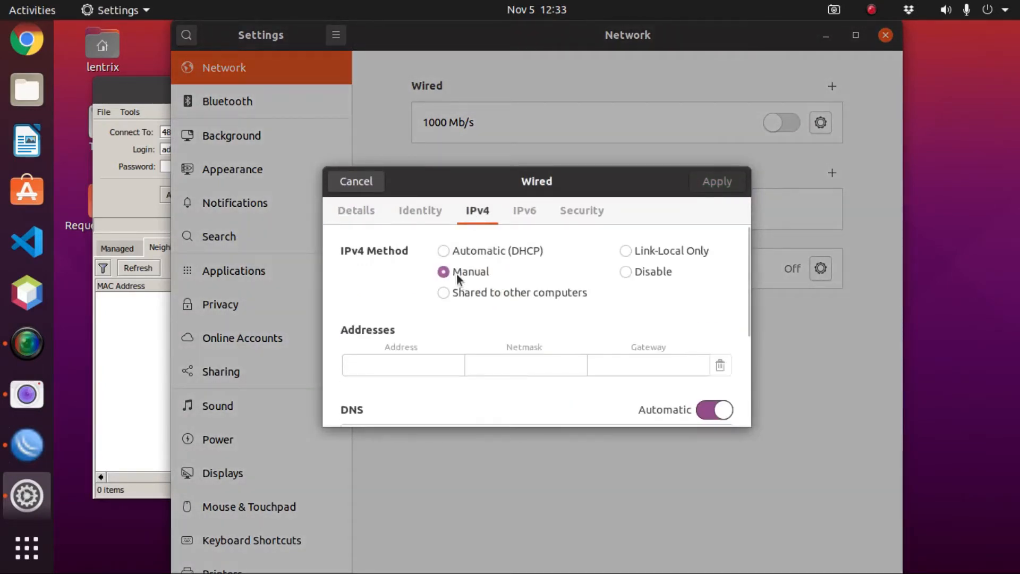
pyautogui.click(403, 364)
pyautogui.write('19')
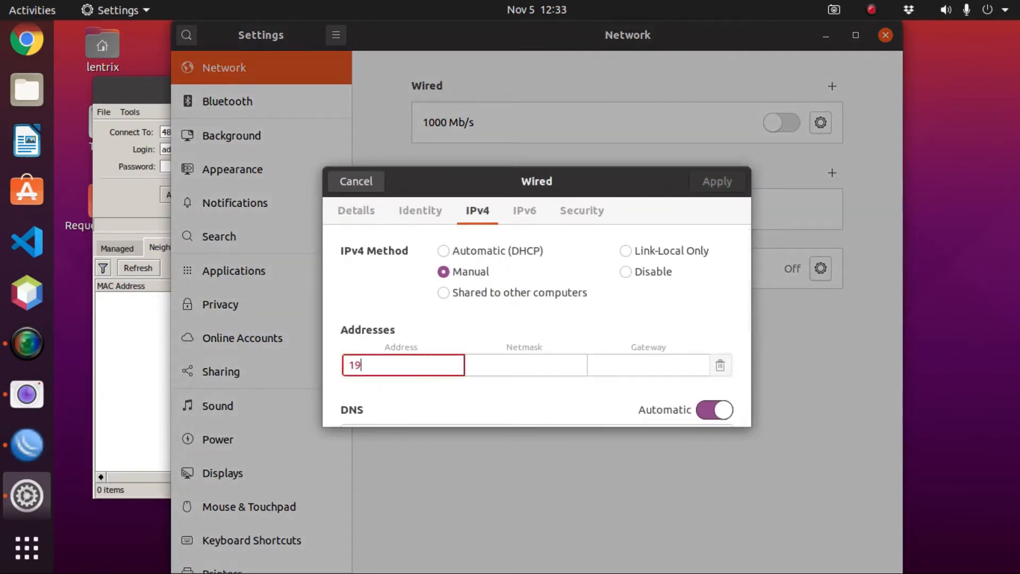
pyautogui.write('2.168.88.5')
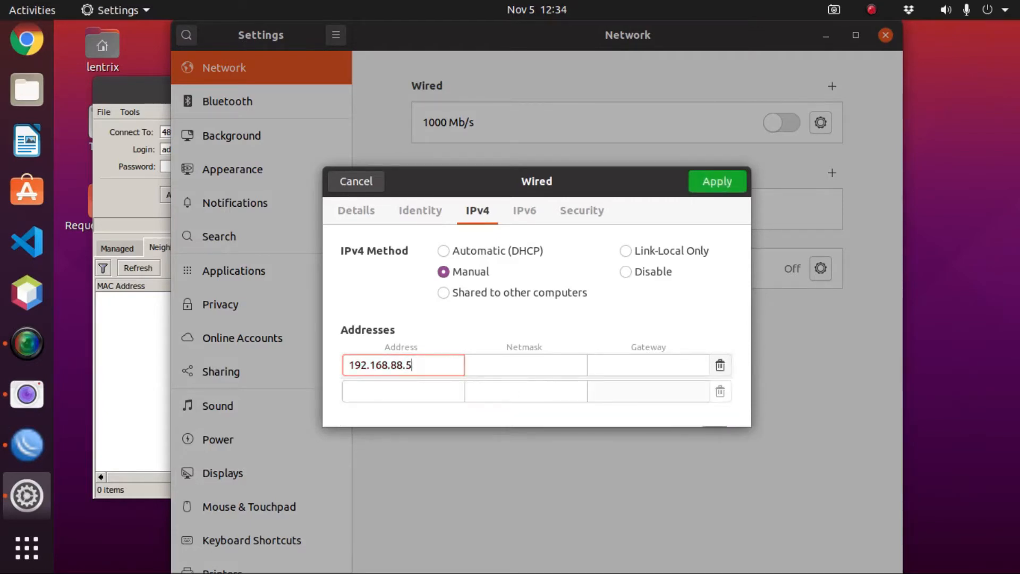
pyautogui.click(521, 366)
pyautogui.write('255.')
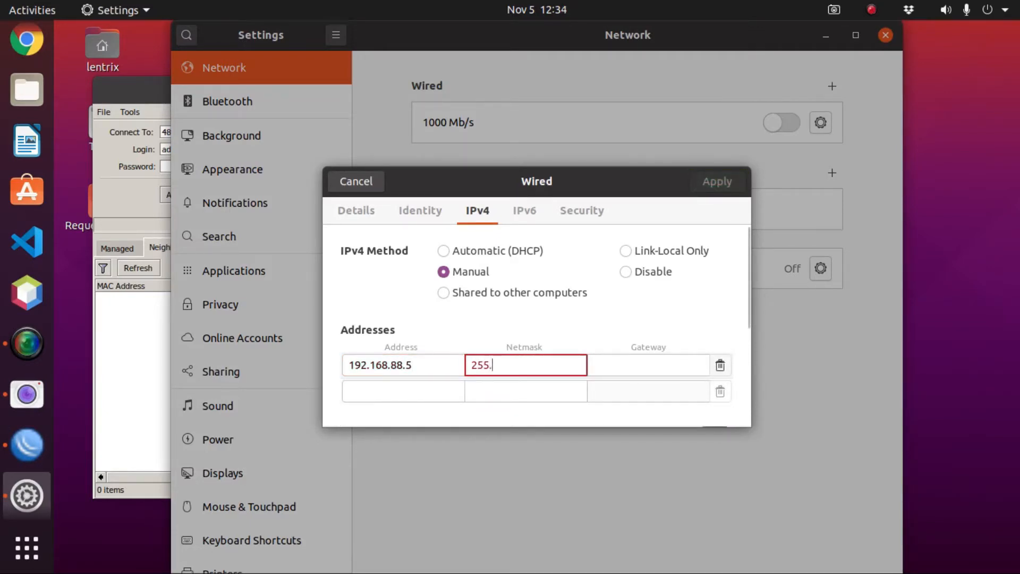
pyautogui.write('255.0')
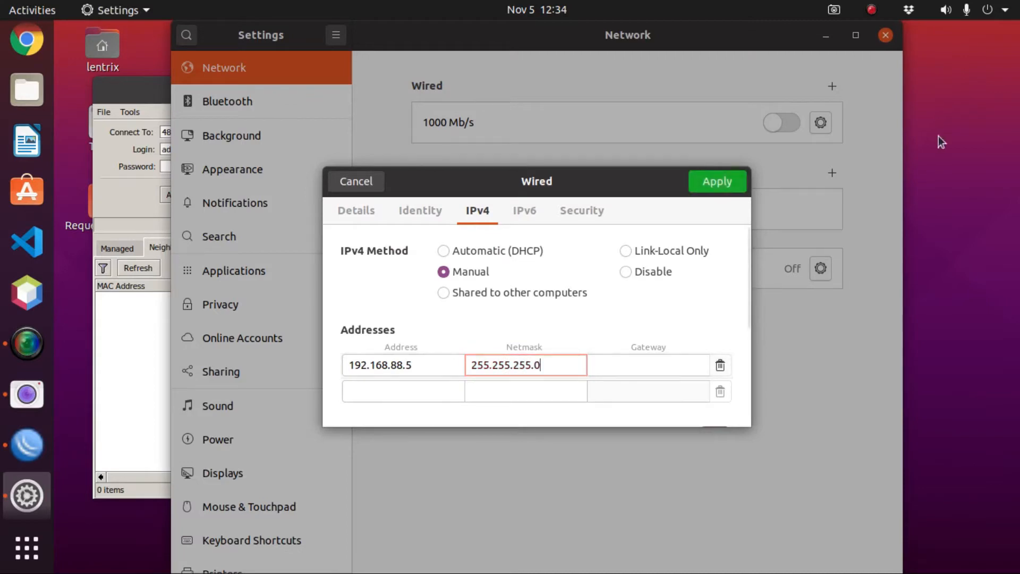
pyautogui.click(715, 183)
pyautogui.click(775, 126)
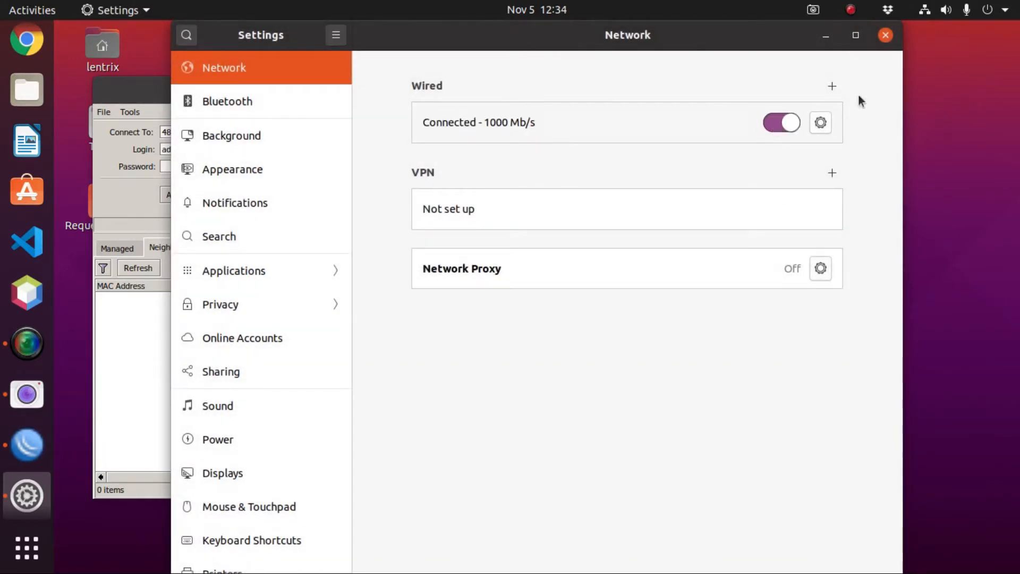
pyautogui.click(888, 37)
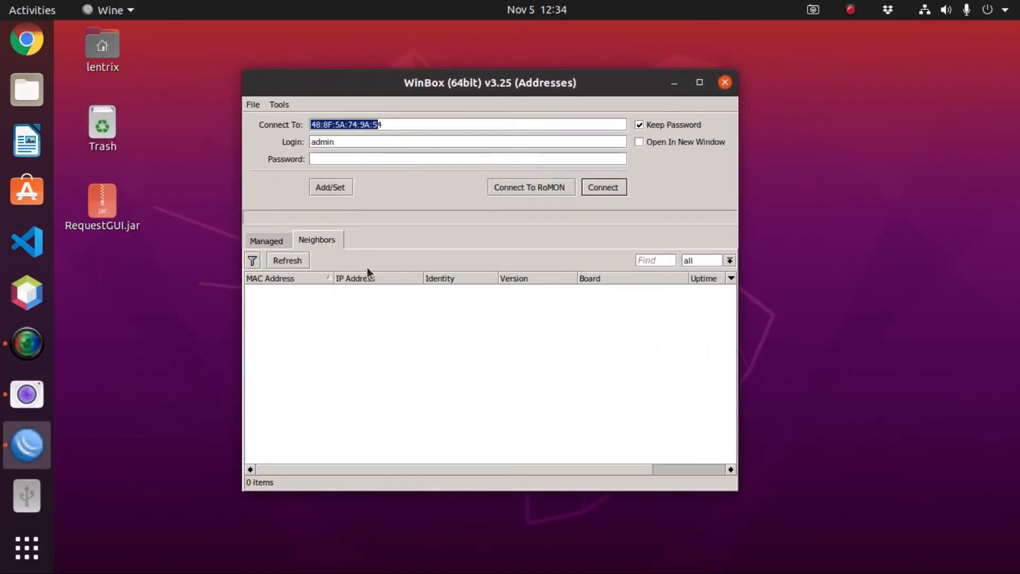
# - Refresh the WinBox neighbor list and connect to the discovered MikroTik router by its MAC address
pyautogui.click(294, 260)
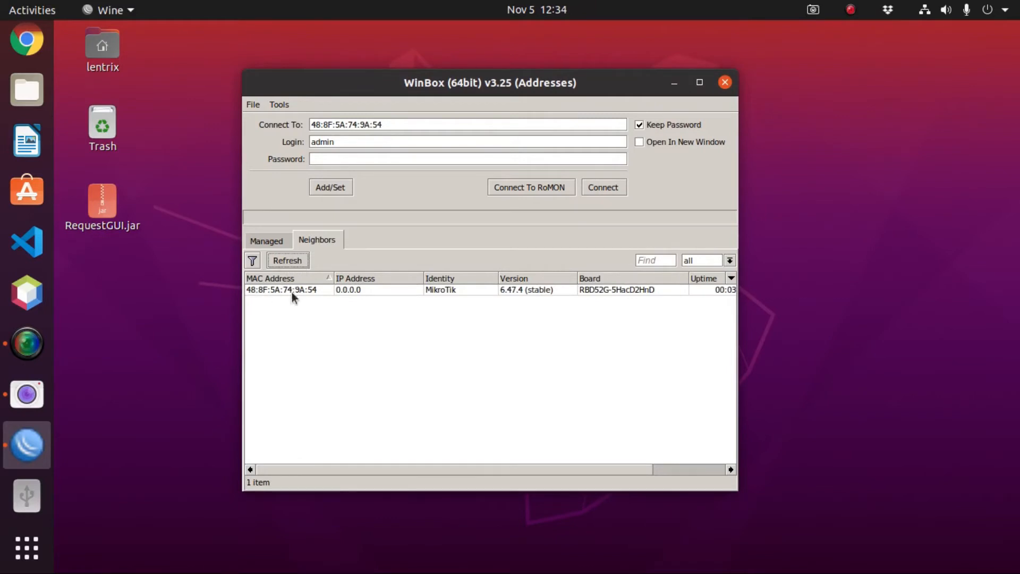
pyautogui.click(279, 290)
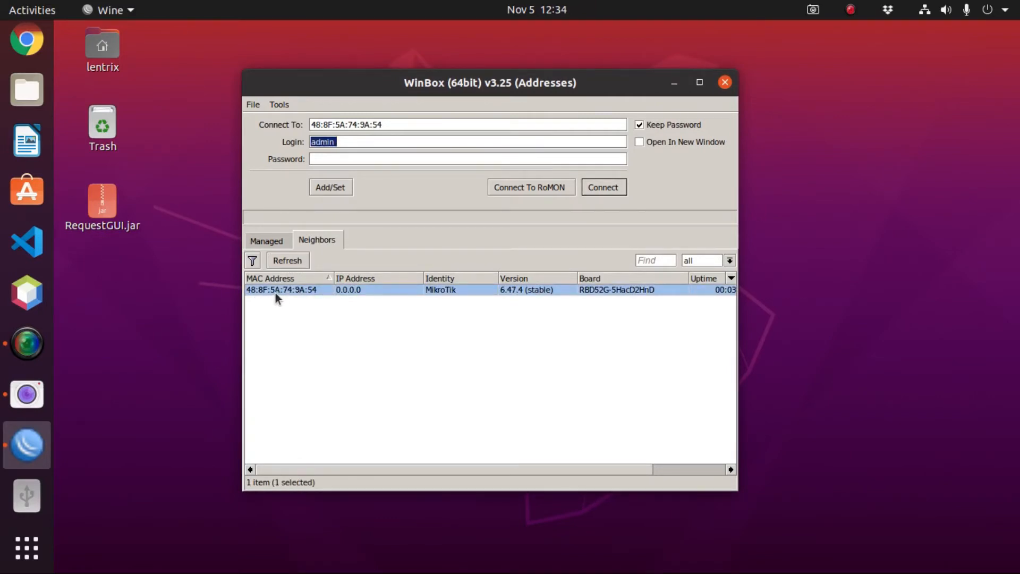
pyautogui.click(616, 187)
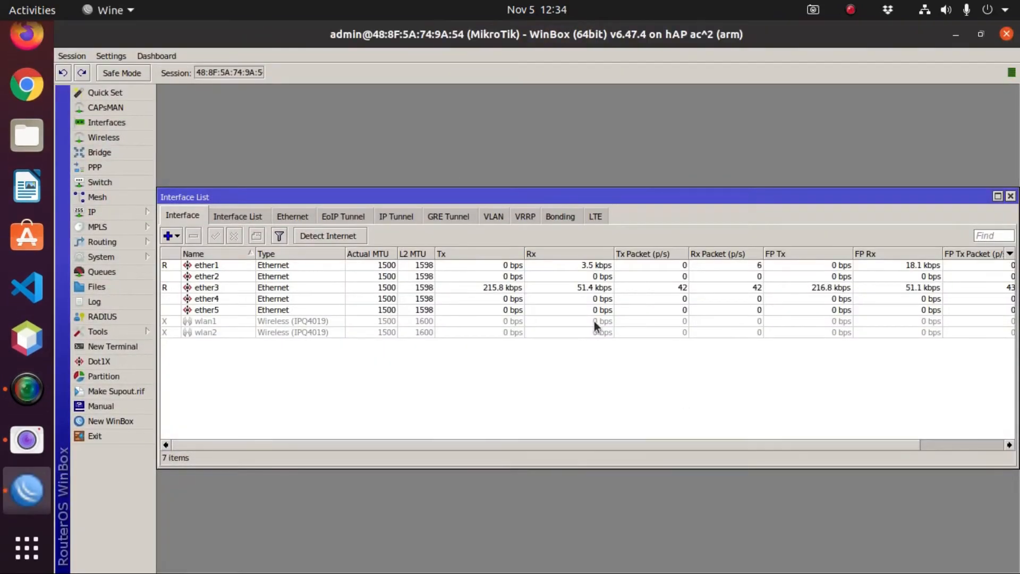
# - Narrow the Interface List window and rename the ether1 interface as ether1-WAN
pyautogui.moveTo(484, 200); pyautogui.dragTo(559, 192)
pyautogui.moveTo(231, 362); pyautogui.dragTo(437, 361)
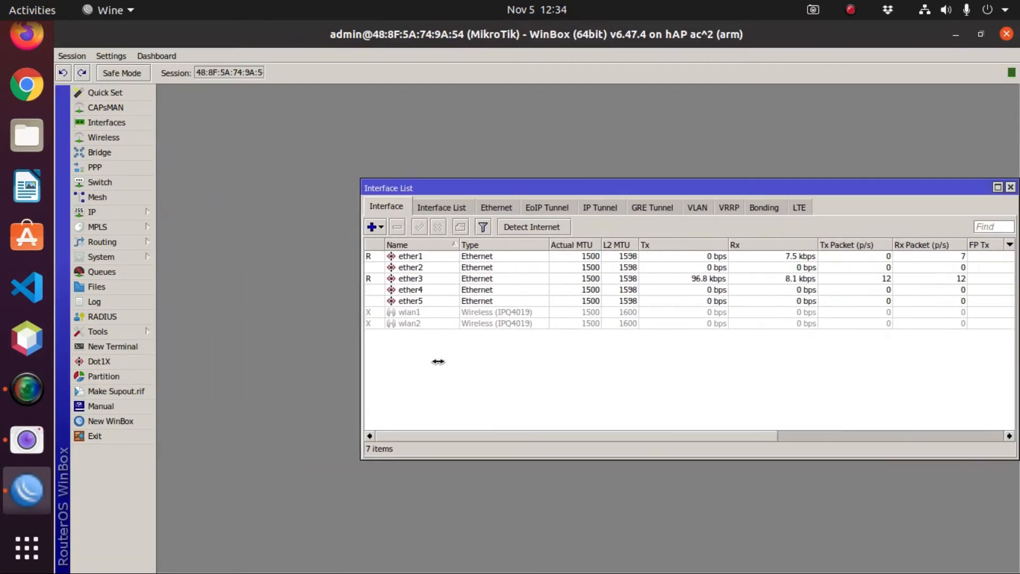
pyautogui.moveTo(643, 189); pyautogui.dragTo(449, 175)
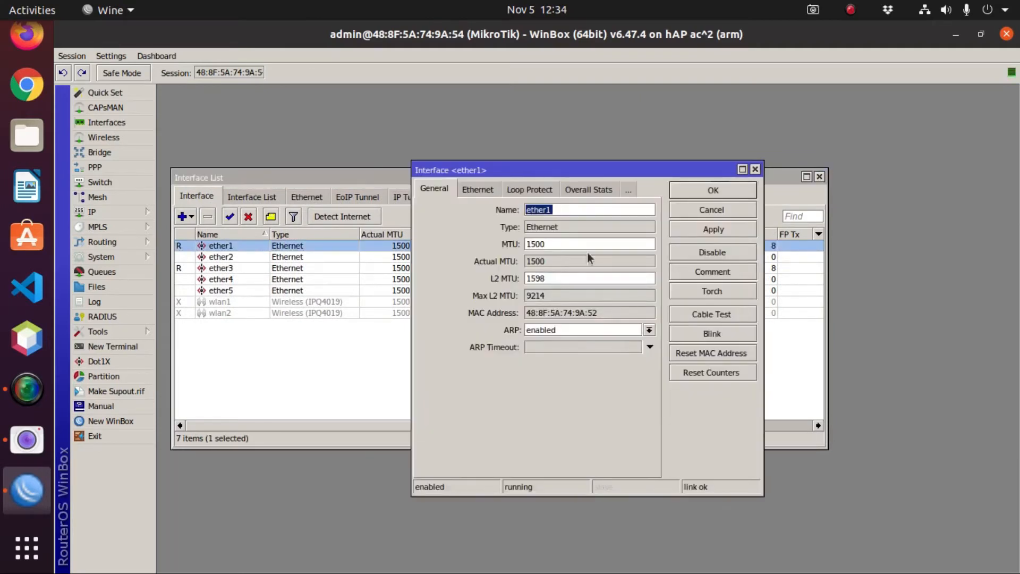
pyautogui.click(596, 211)
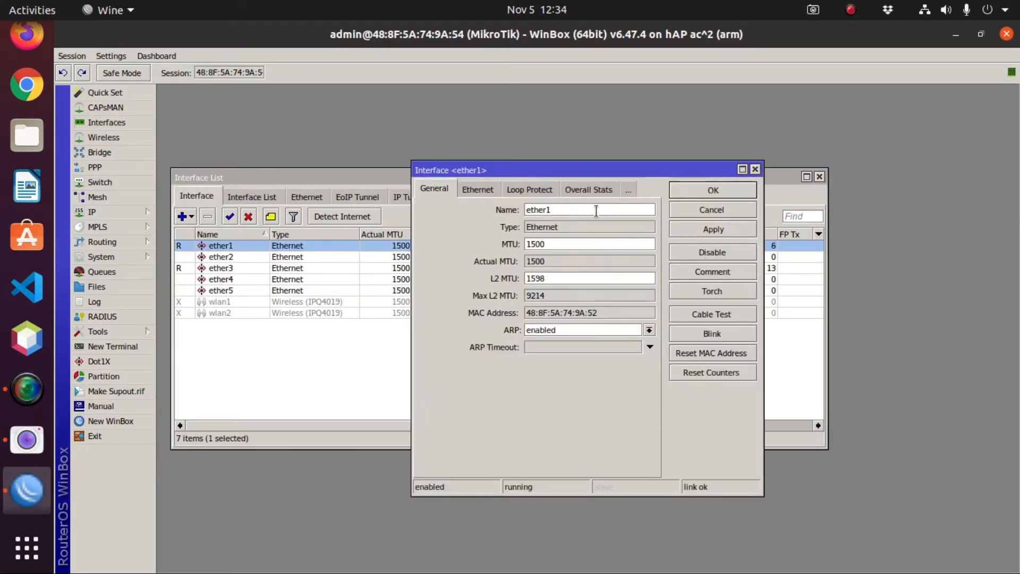
pyautogui.write('WAN')
pyautogui.click(555, 209)
pyautogui.write('-')
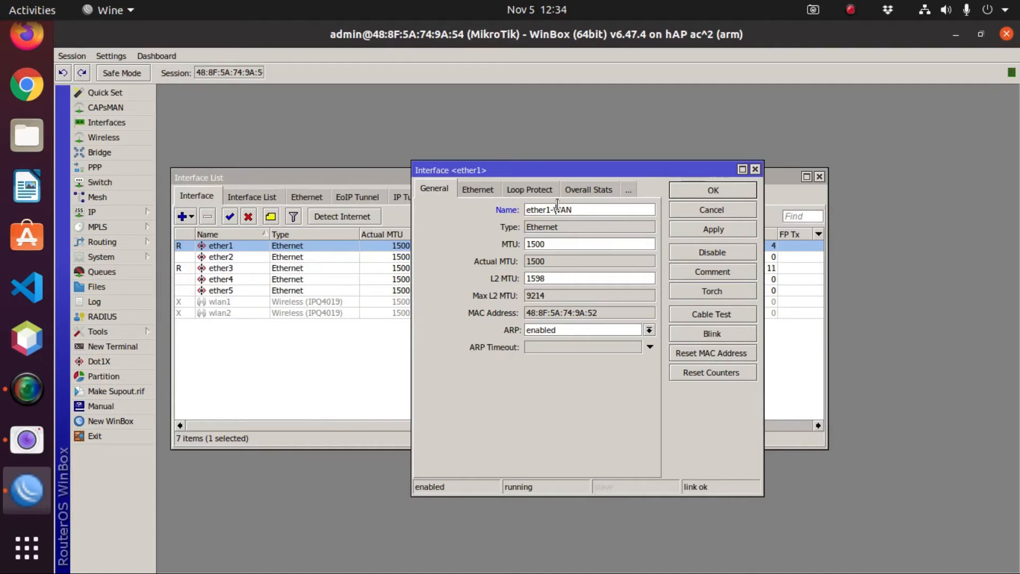
pyautogui.click(718, 191)
# - Add a new DHCP client on the ether1-WAN interface
pyautogui.moveTo(417, 176); pyautogui.dragTo(594, 285)
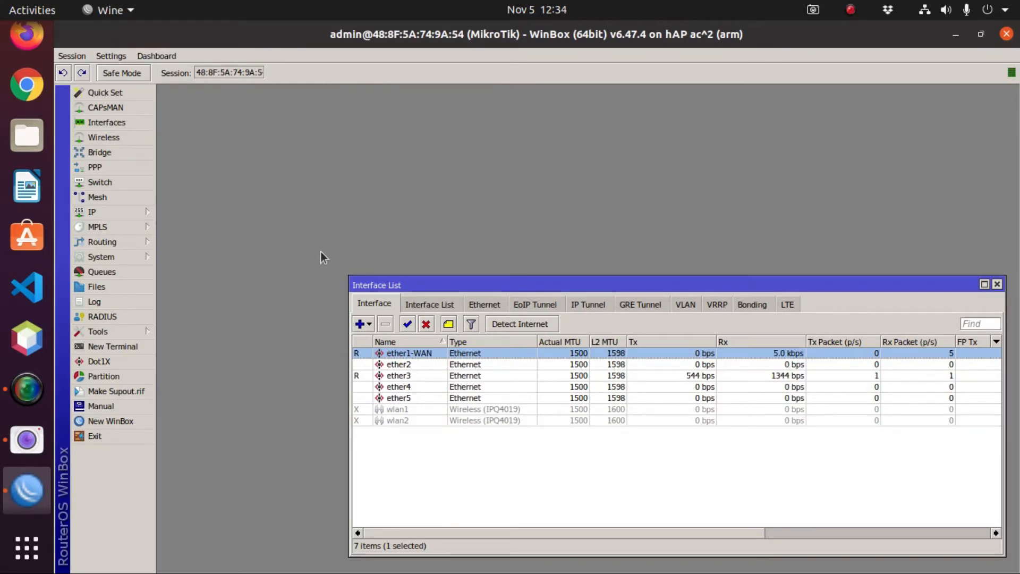
pyautogui.moveTo(100, 214)
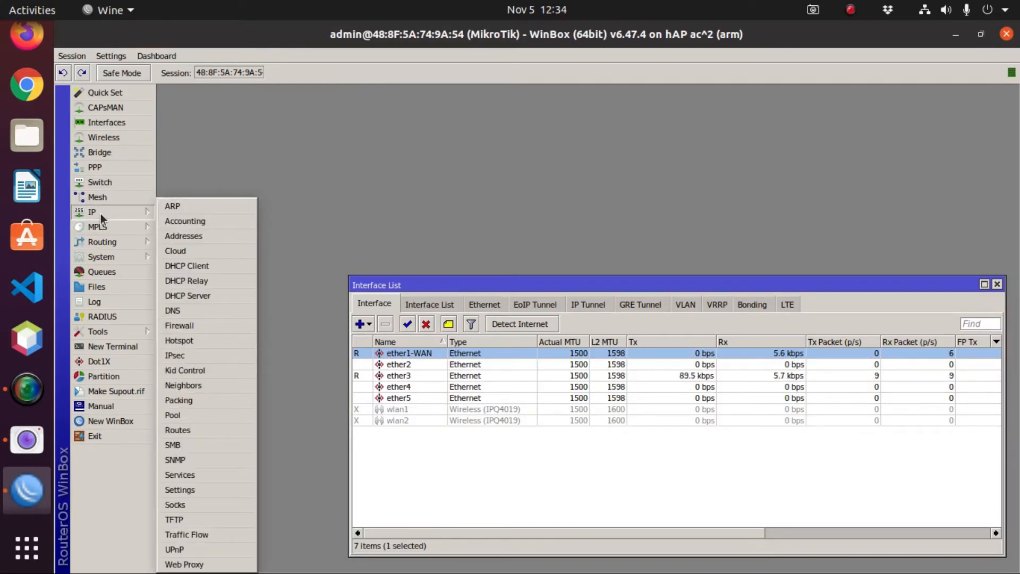
pyautogui.click(196, 267)
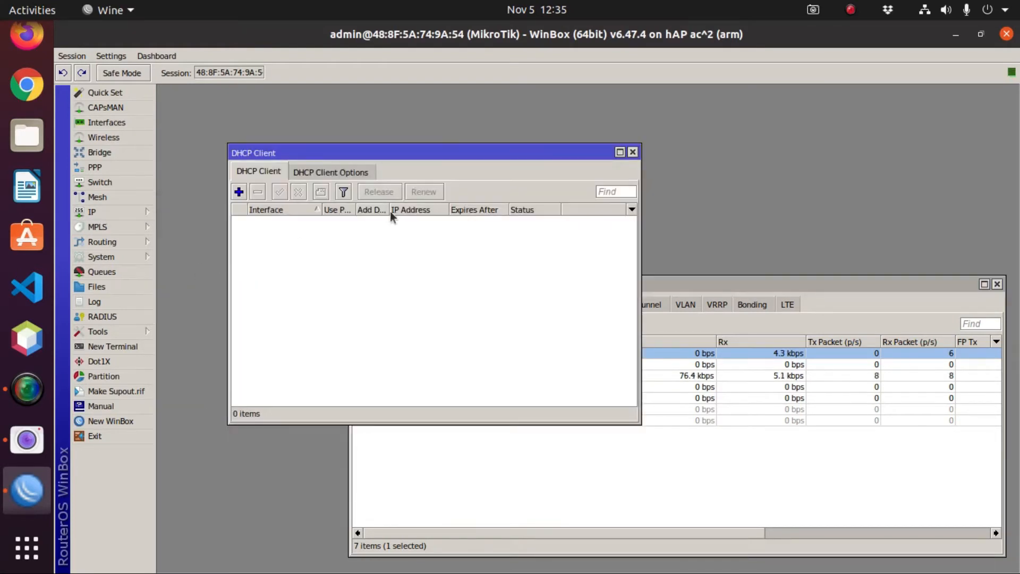
pyautogui.moveTo(518, 153); pyautogui.dragTo(465, 104)
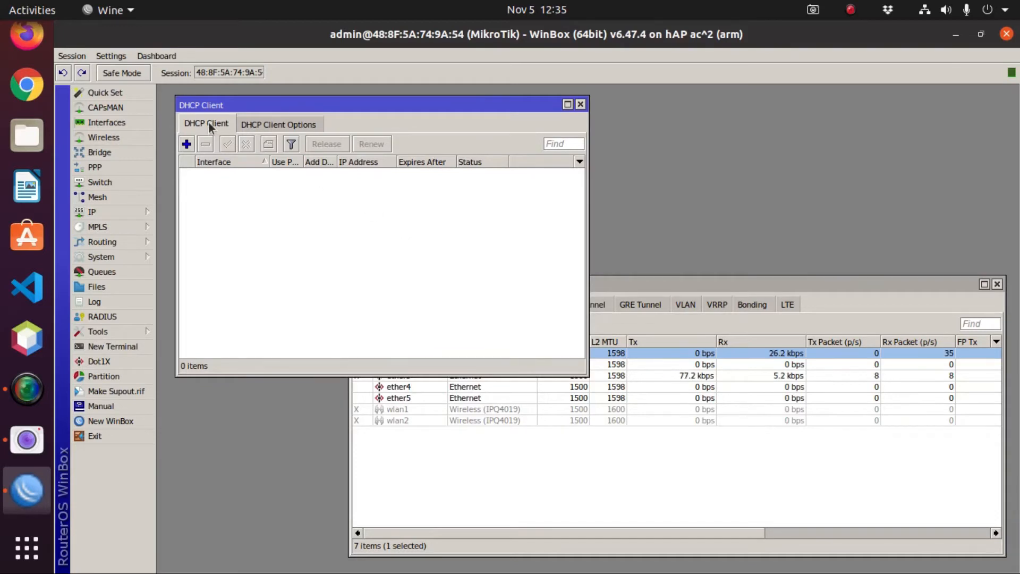
pyautogui.click(186, 144)
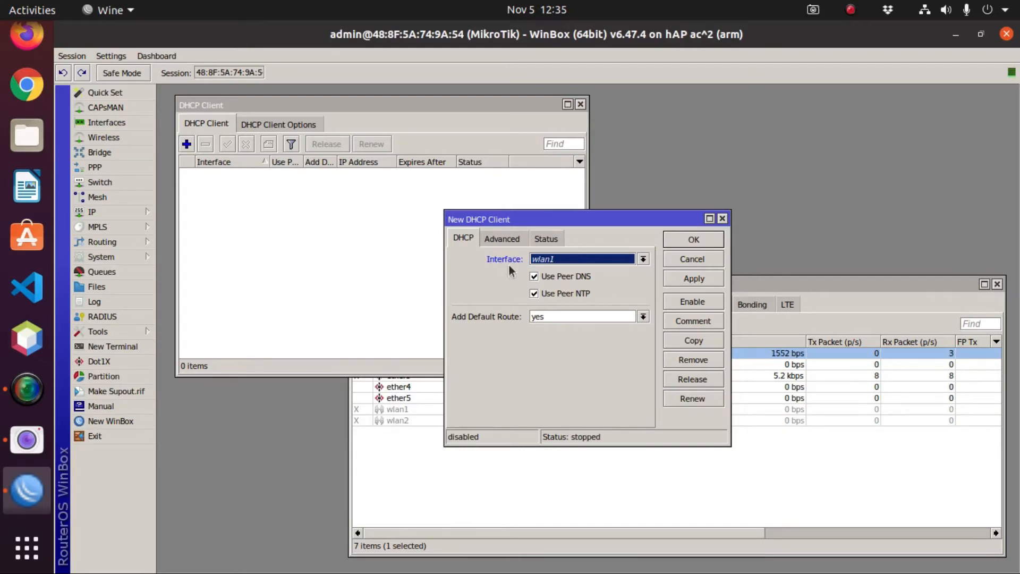
pyautogui.click(643, 259)
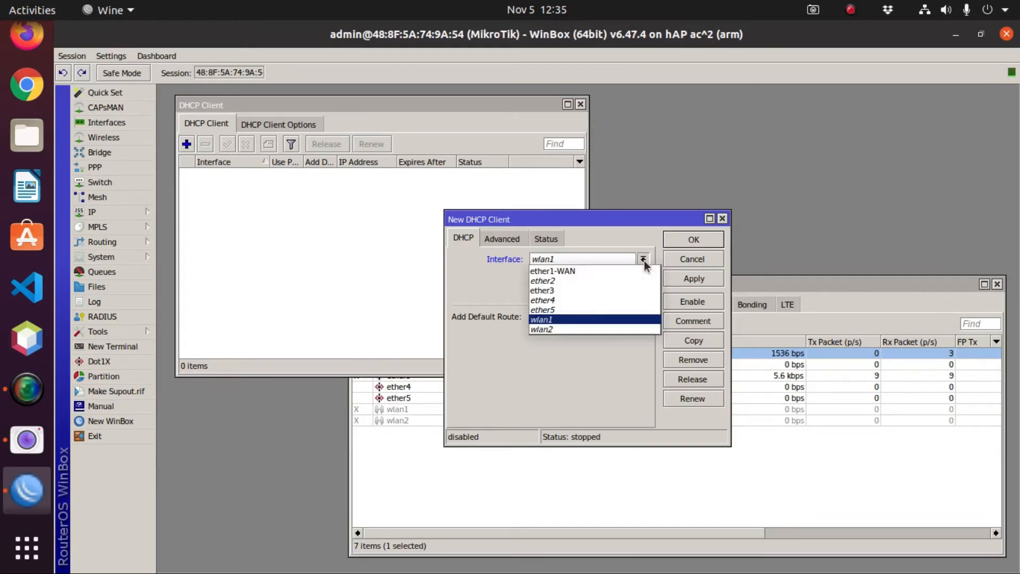
pyautogui.click(564, 277)
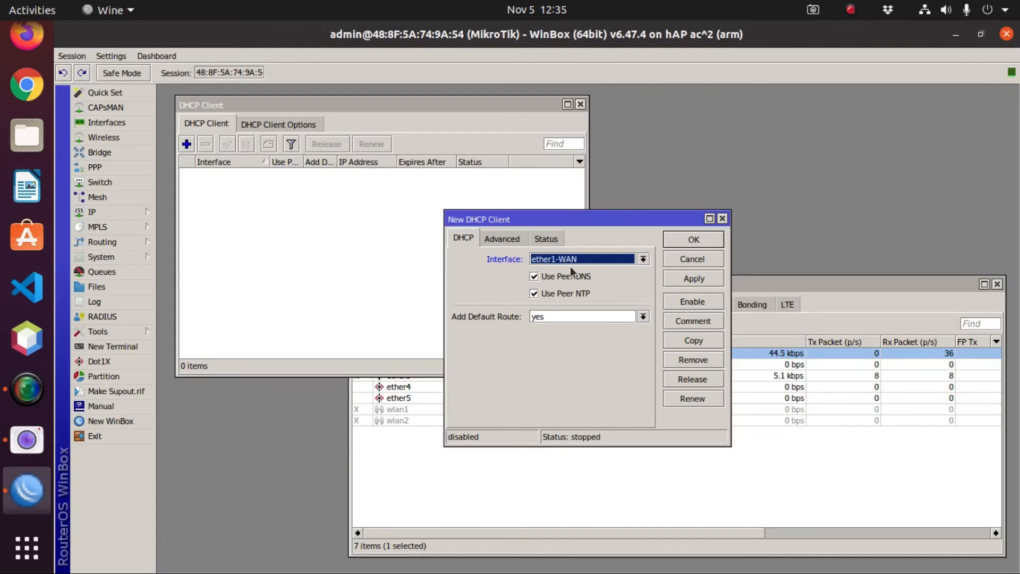
pyautogui.click(693, 280)
pyautogui.click(695, 239)
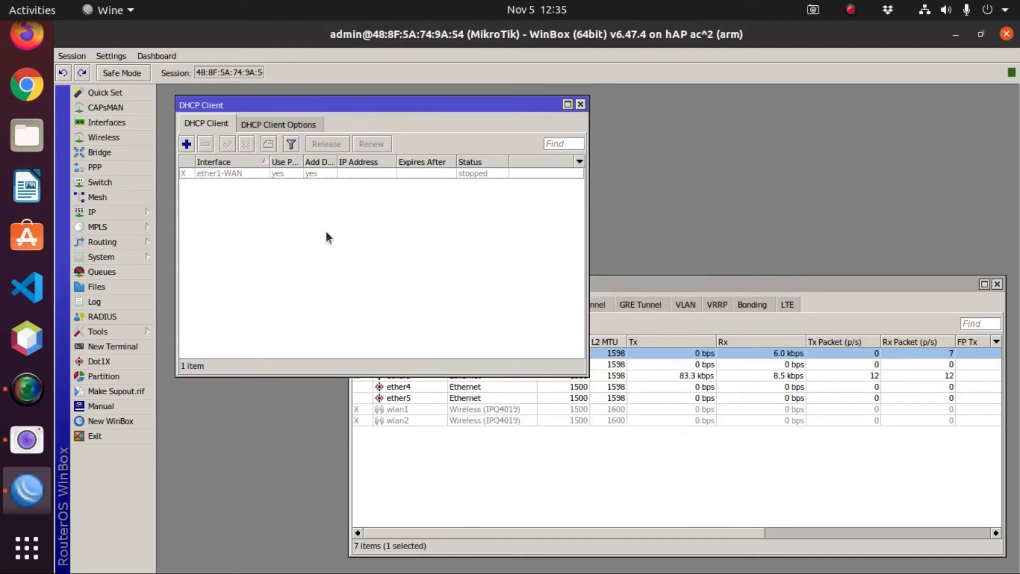
# - Enable the ether1-WAN DHCP client and widen the Add Default Route and IP Address columns in its list
pyautogui.click(235, 176)
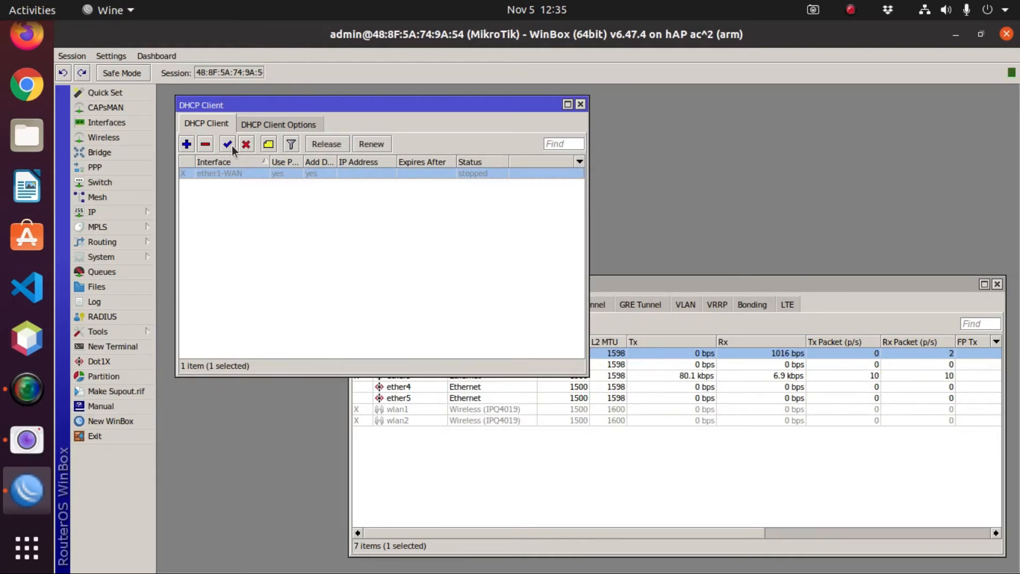
pyautogui.click(227, 142)
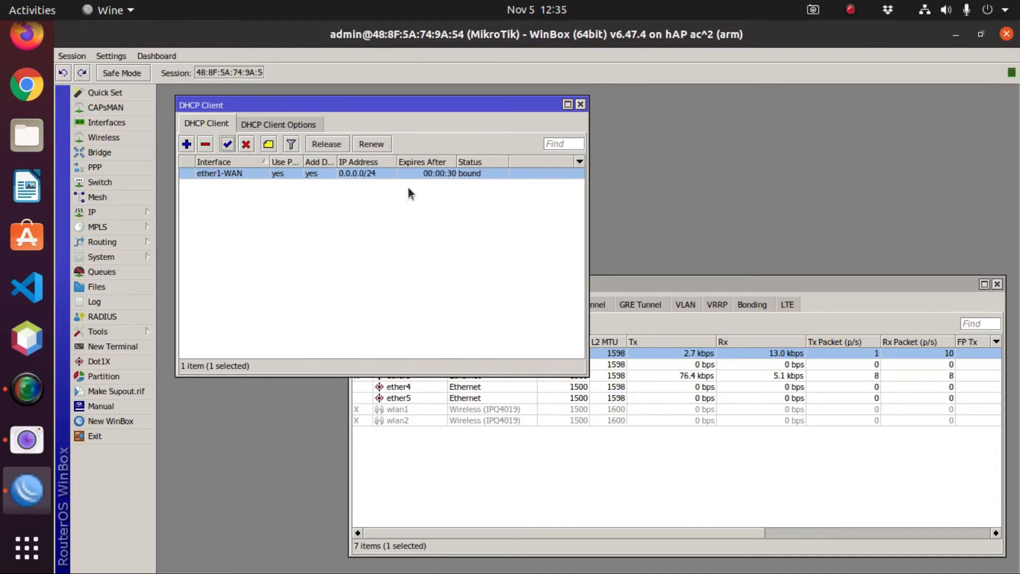
pyautogui.moveTo(398, 162); pyautogui.dragTo(419, 162)
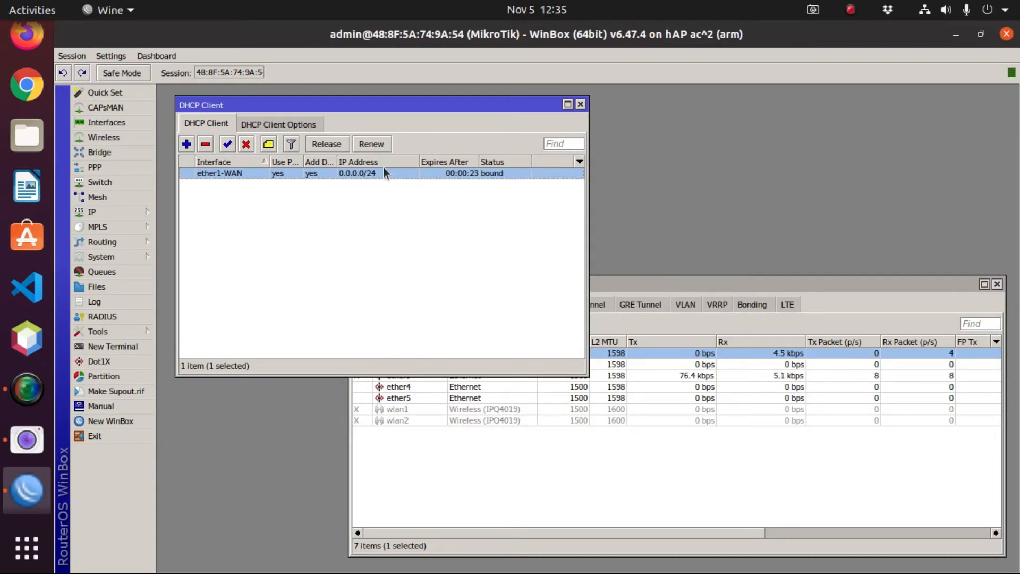
pyautogui.moveTo(419, 162); pyautogui.dragTo(434, 162)
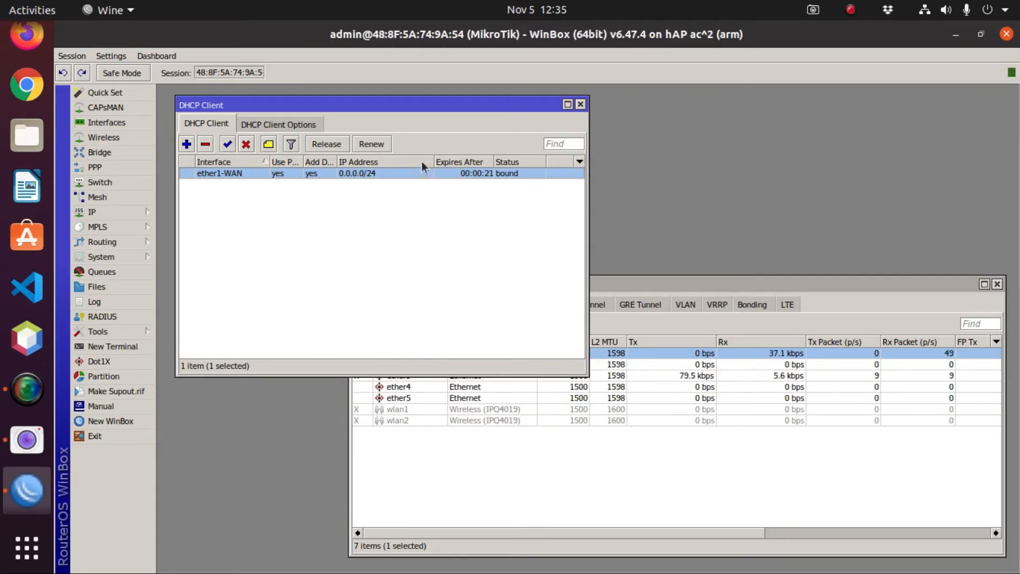
pyautogui.moveTo(337, 162); pyautogui.dragTo(352, 162)
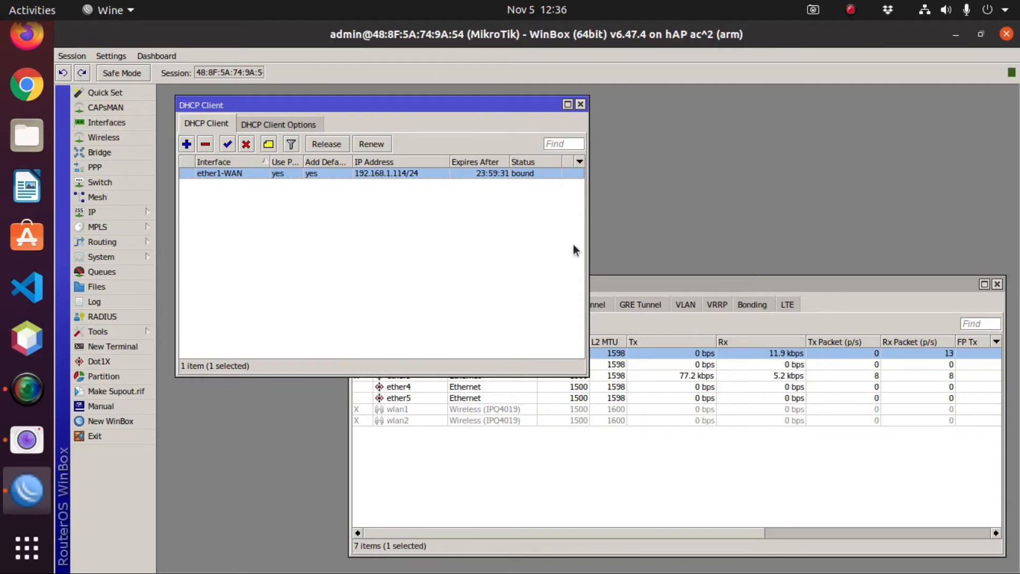
# - Open the router's IP address list and widen its Address column to check the address assigned to ether1-WAN
pyautogui.moveTo(303, 109); pyautogui.dragTo(694, 112)
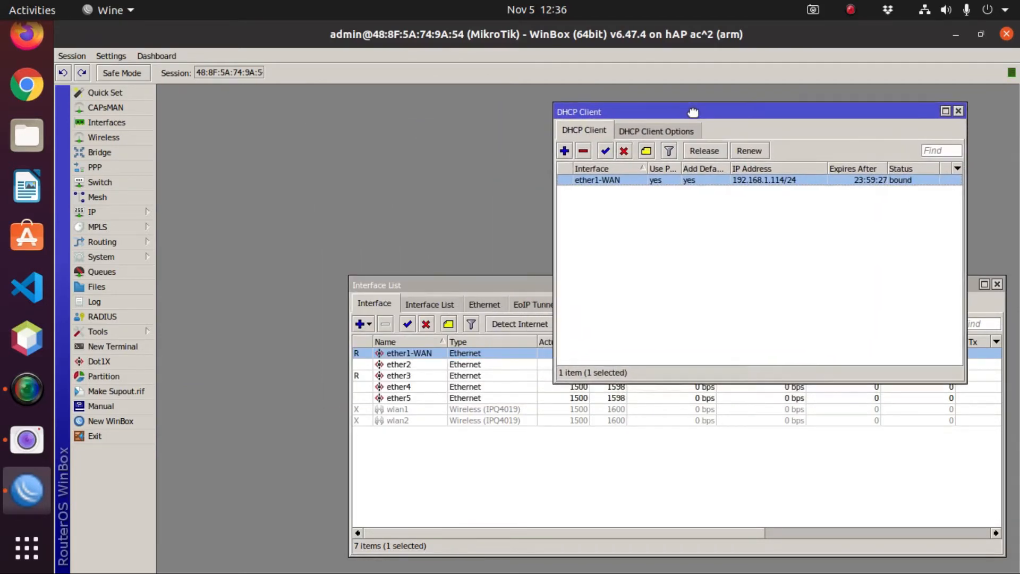
pyautogui.click(114, 211)
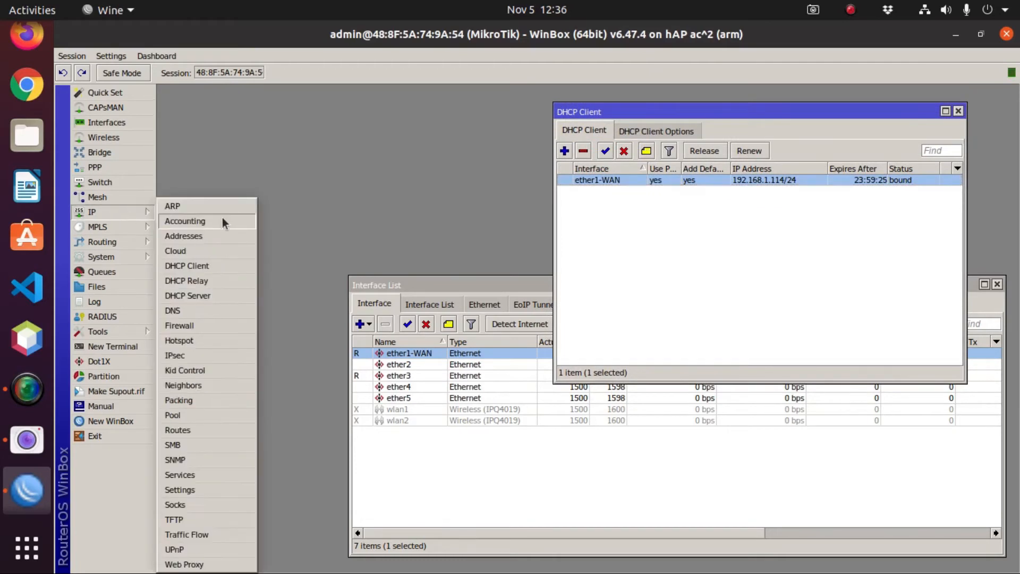
pyautogui.click(190, 233)
pyautogui.moveTo(266, 109); pyautogui.dragTo(277, 143)
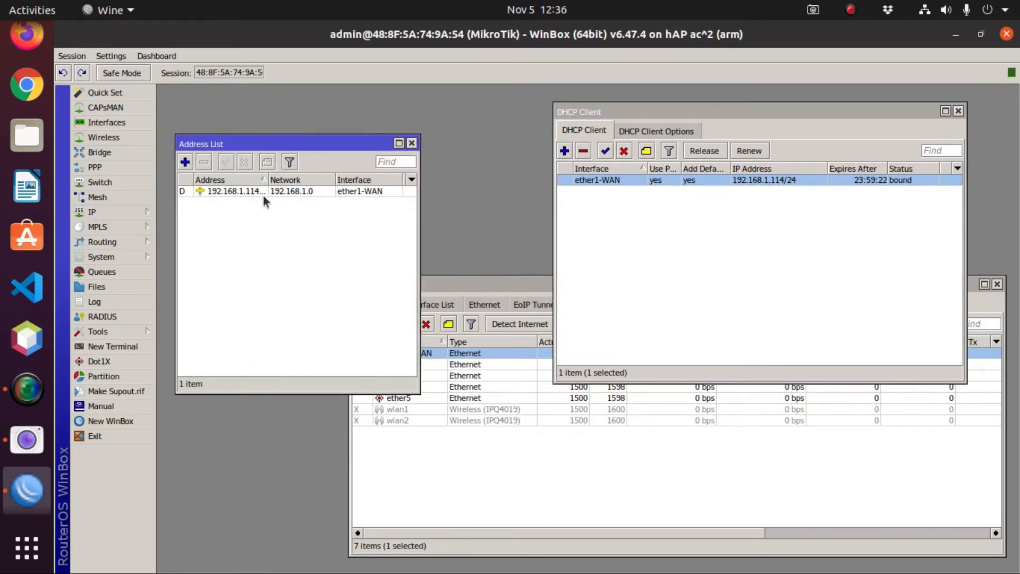
pyautogui.moveTo(269, 181); pyautogui.dragTo(302, 179)
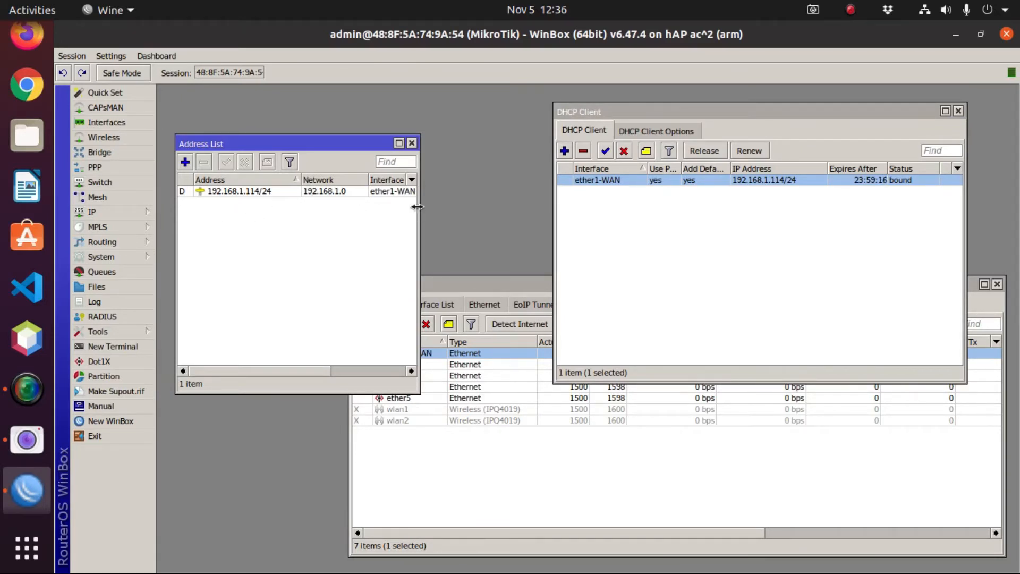
# - Widen the Address List window to show its full Interface column and place it beside the DHCP Client window
pyautogui.moveTo(420, 208); pyautogui.dragTo(462, 209)
pyautogui.moveTo(357, 147); pyautogui.dragTo(432, 114)
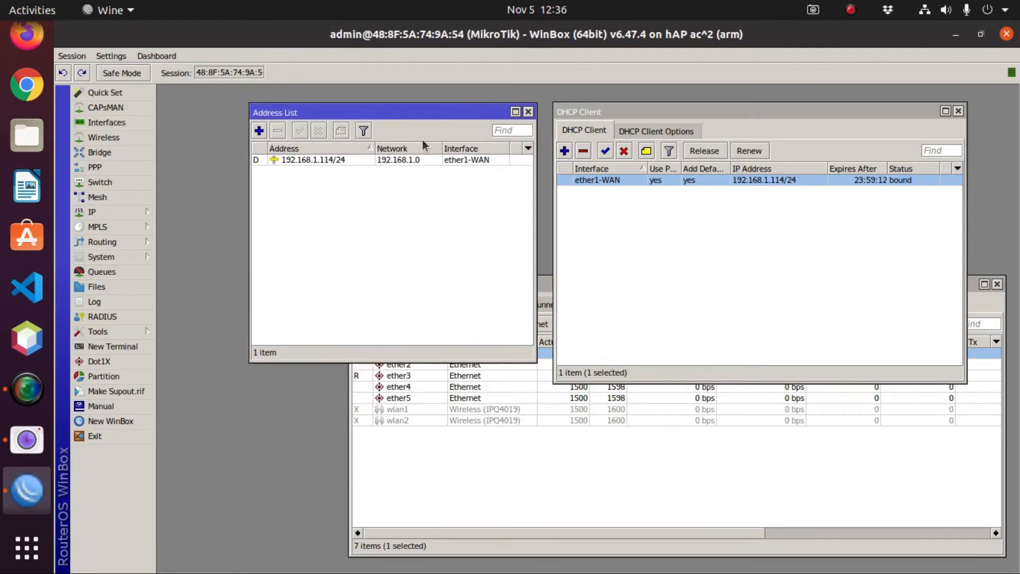
# - Open the router's route list, compare its default and connected routes with the DHCP client entry, and close the list
pyautogui.click(110, 212)
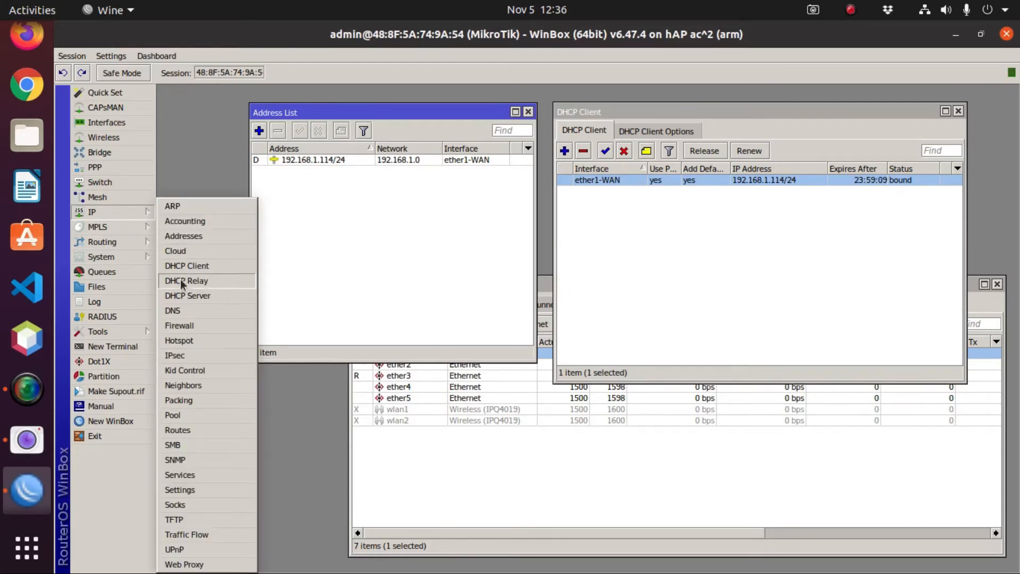
pyautogui.click(178, 431)
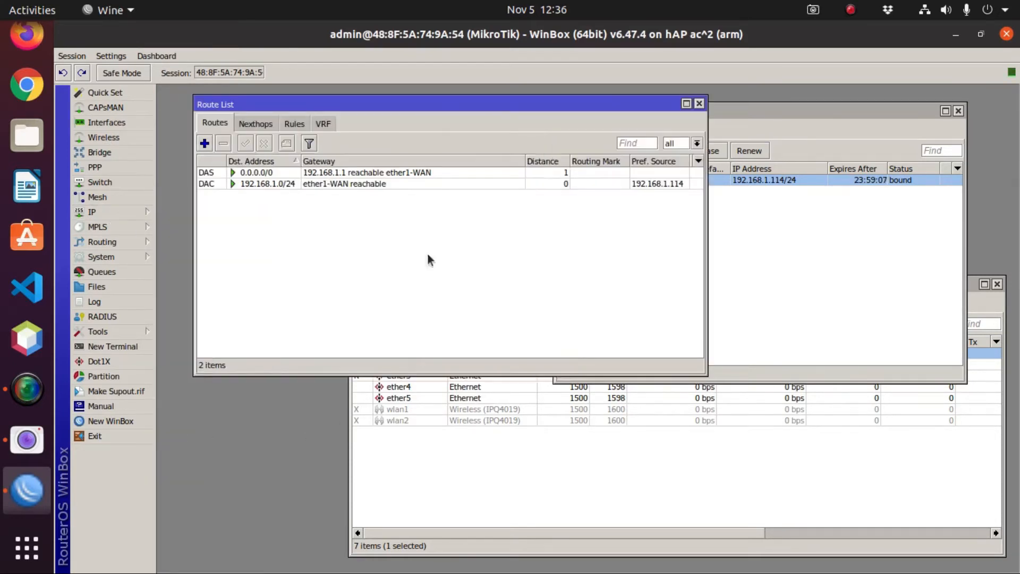
pyautogui.moveTo(416, 102); pyautogui.dragTo(391, 248)
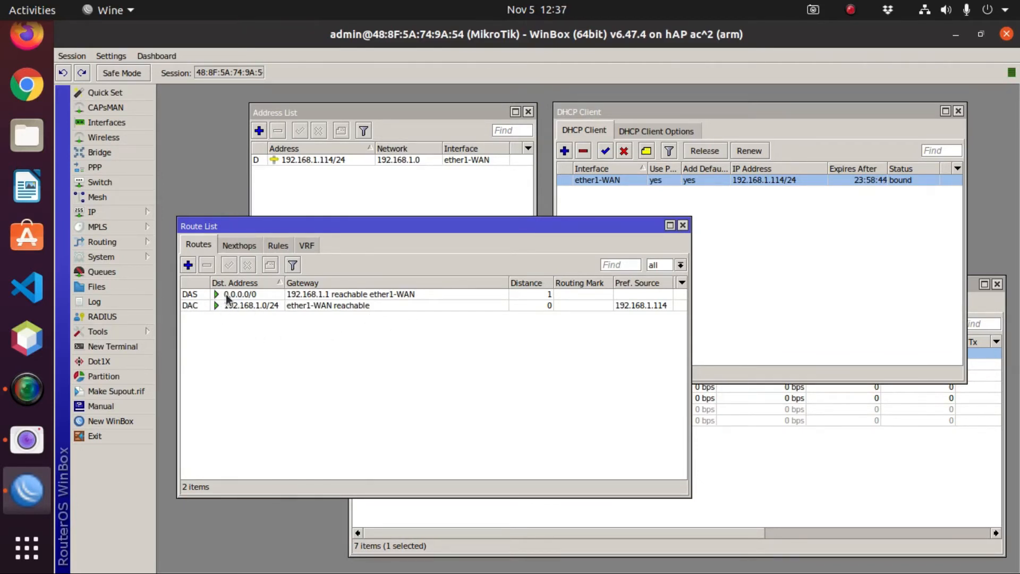
pyautogui.moveTo(232, 298)
pyautogui.moveTo(356, 223); pyautogui.dragTo(352, 284)
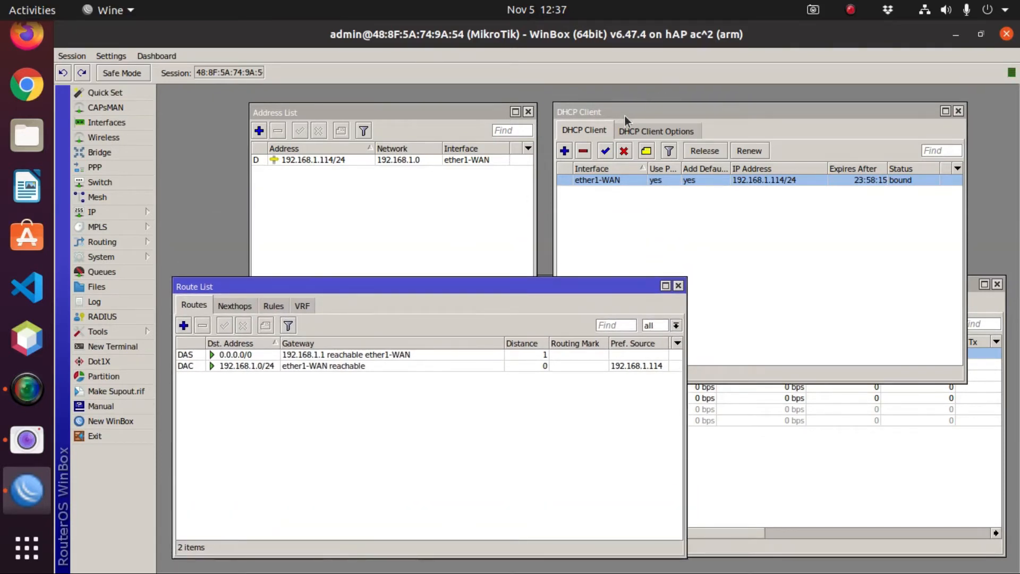
pyautogui.moveTo(625, 116); pyautogui.dragTo(629, 114)
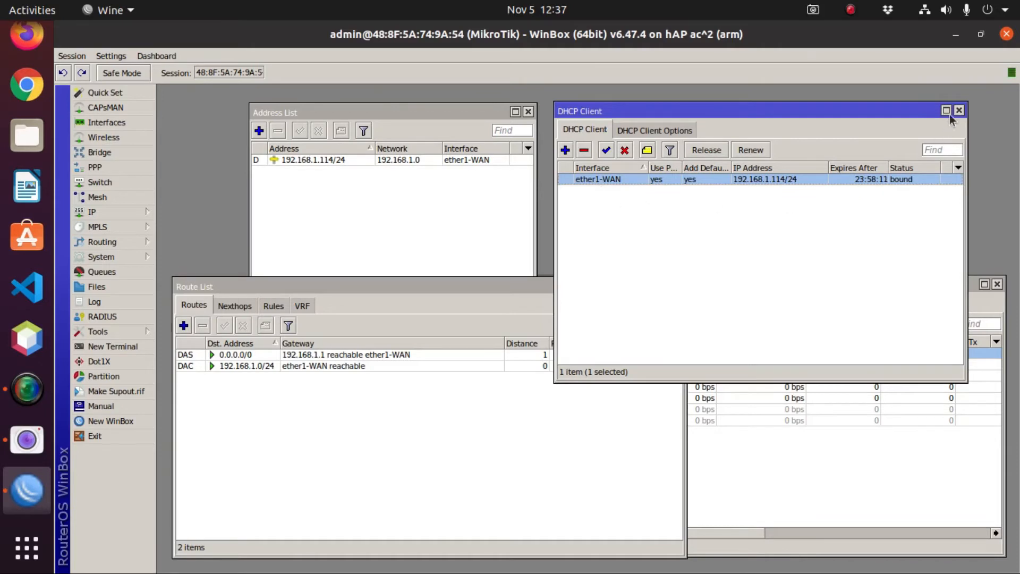
pyautogui.click(473, 292)
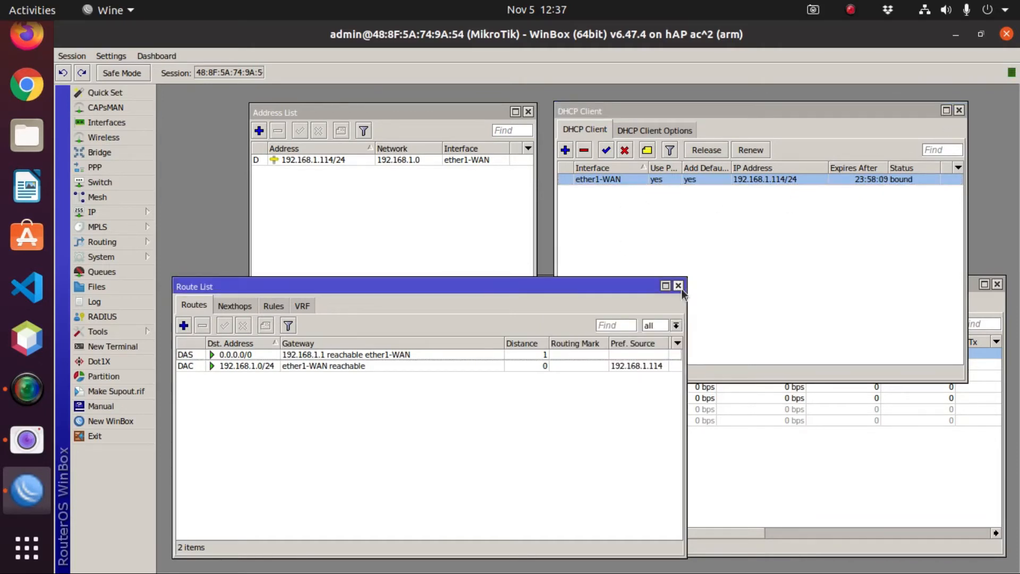
pyautogui.click(678, 287)
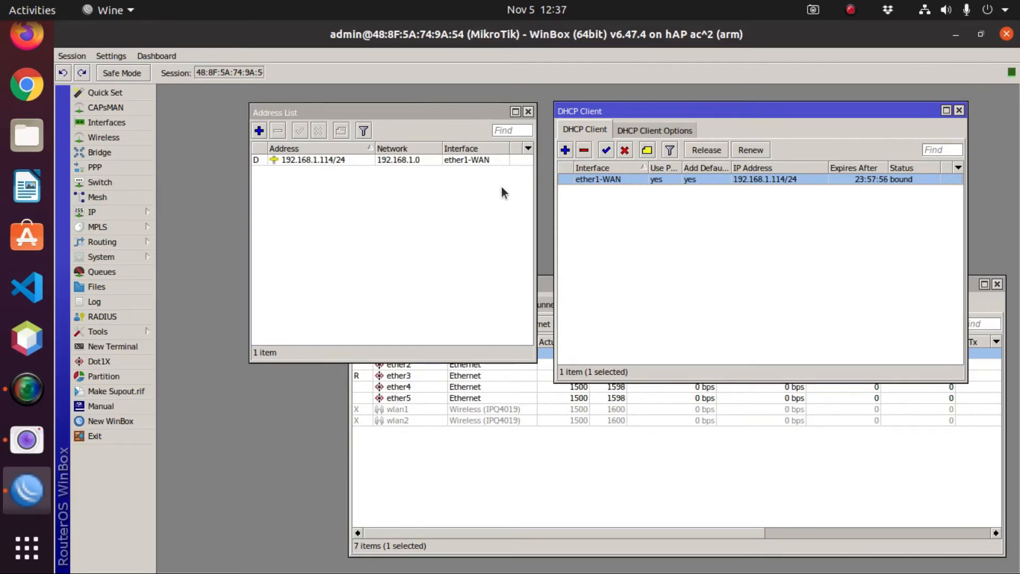
# - Open the firewall's NAT rules and place the Firewall window below the address and DHCP client entries
pyautogui.click(107, 214)
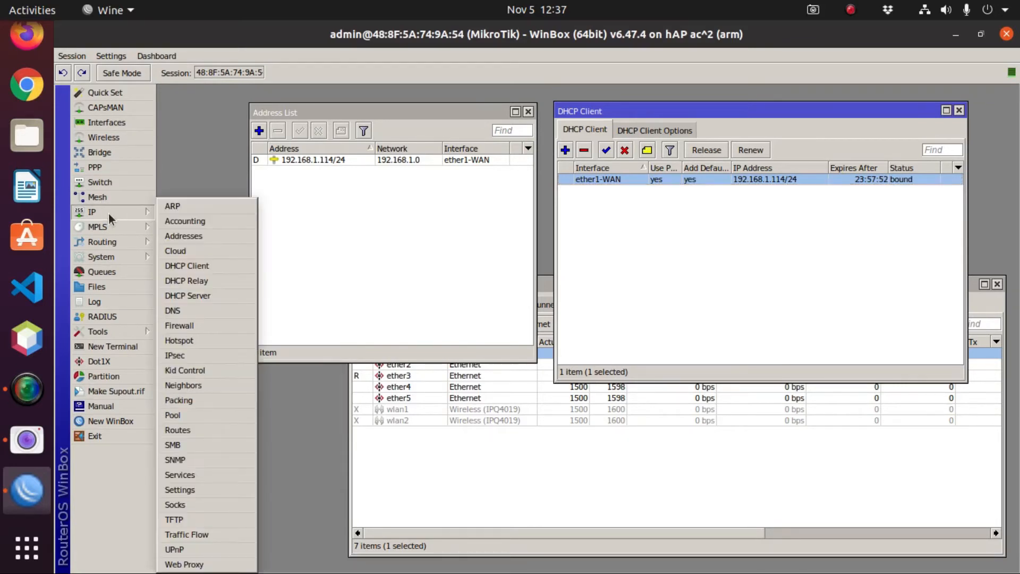
pyautogui.click(192, 327)
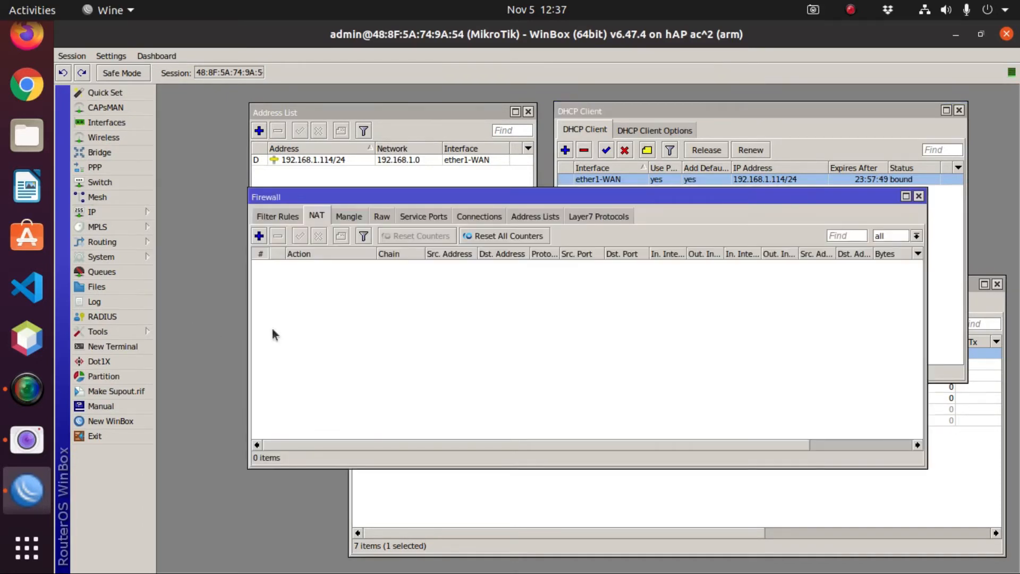
pyautogui.moveTo(436, 201); pyautogui.dragTo(296, 259)
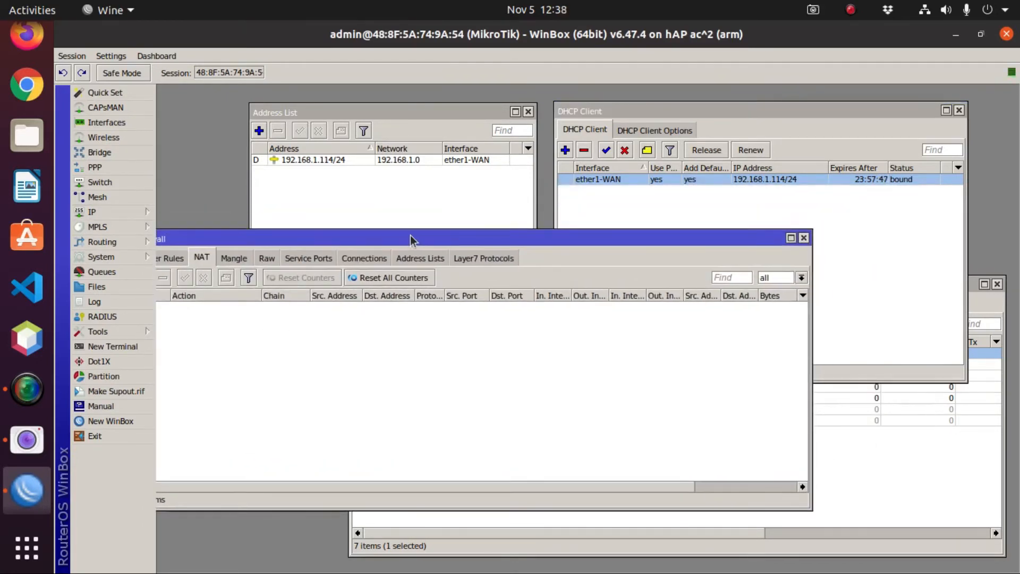
pyautogui.moveTo(410, 235); pyautogui.dragTo(459, 228)
pyautogui.click(211, 250)
pyautogui.click(287, 251)
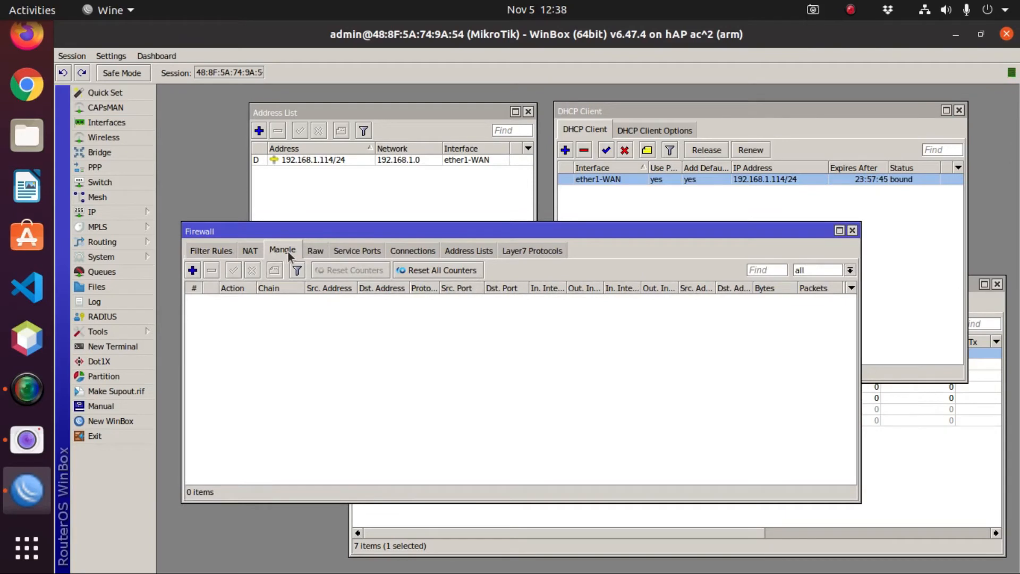
pyautogui.click(251, 253)
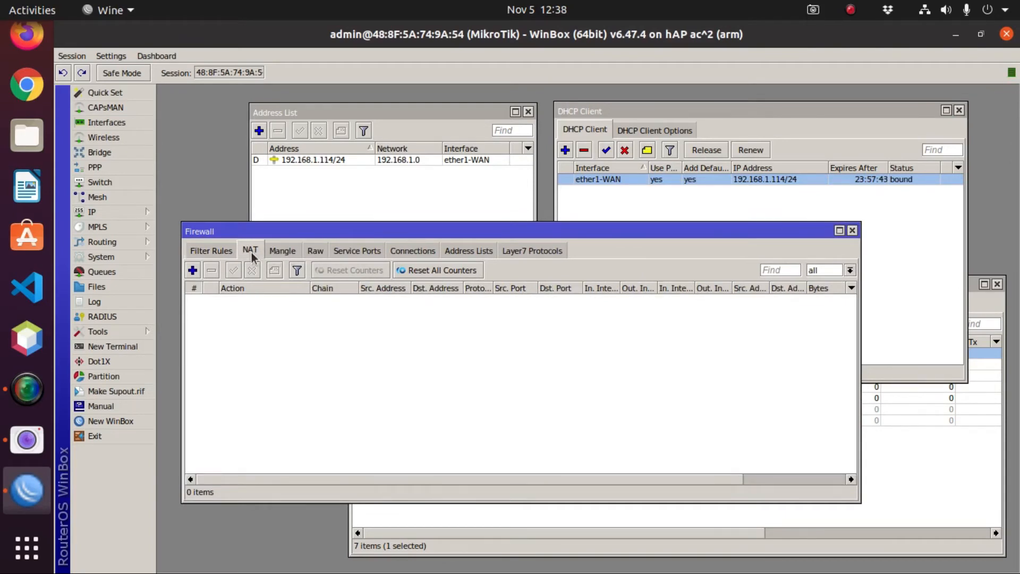
pyautogui.moveTo(337, 233); pyautogui.dragTo(330, 290)
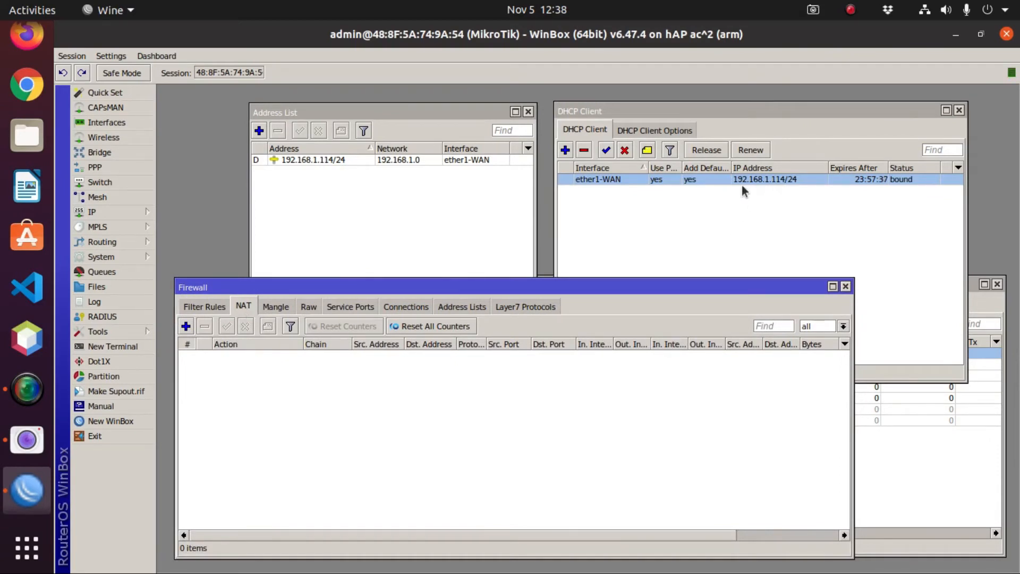
# - Add a srcnat NAT rule with ether1-WAN as the outgoing interface and masquerade as the action
pyautogui.click(181, 324)
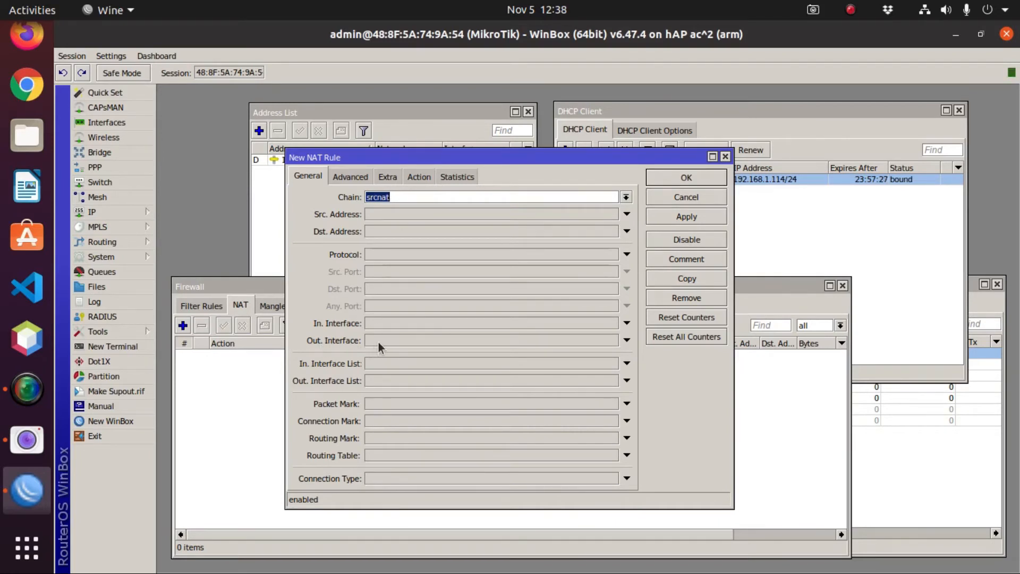
pyautogui.click(627, 341)
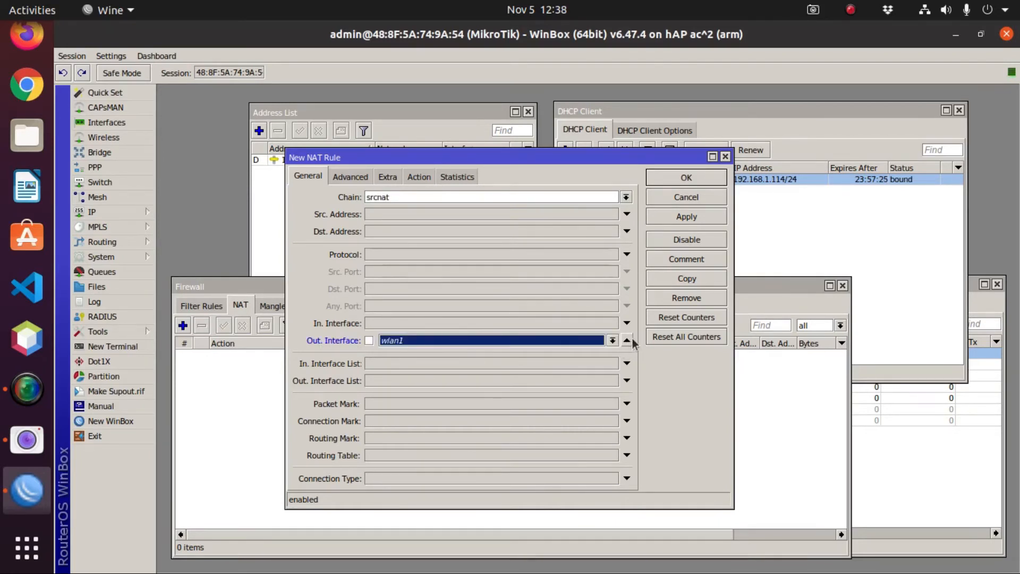
pyautogui.click(613, 340)
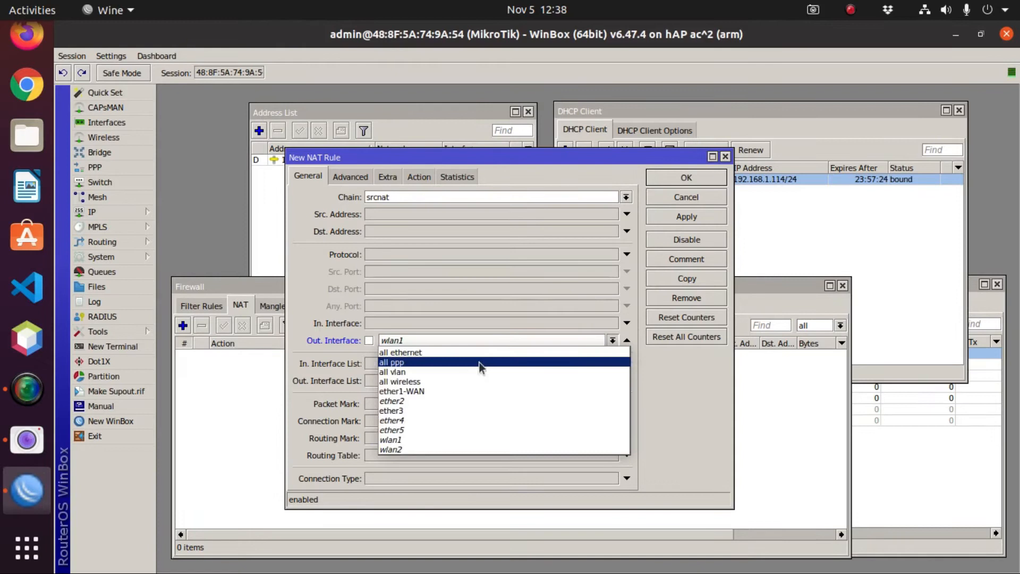
pyautogui.click(404, 390)
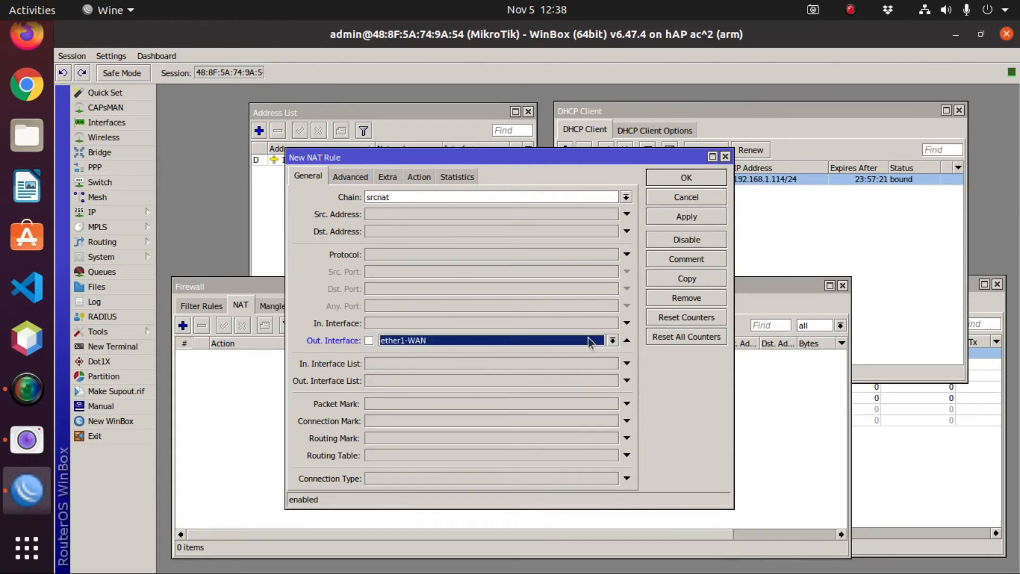
pyautogui.click(419, 176)
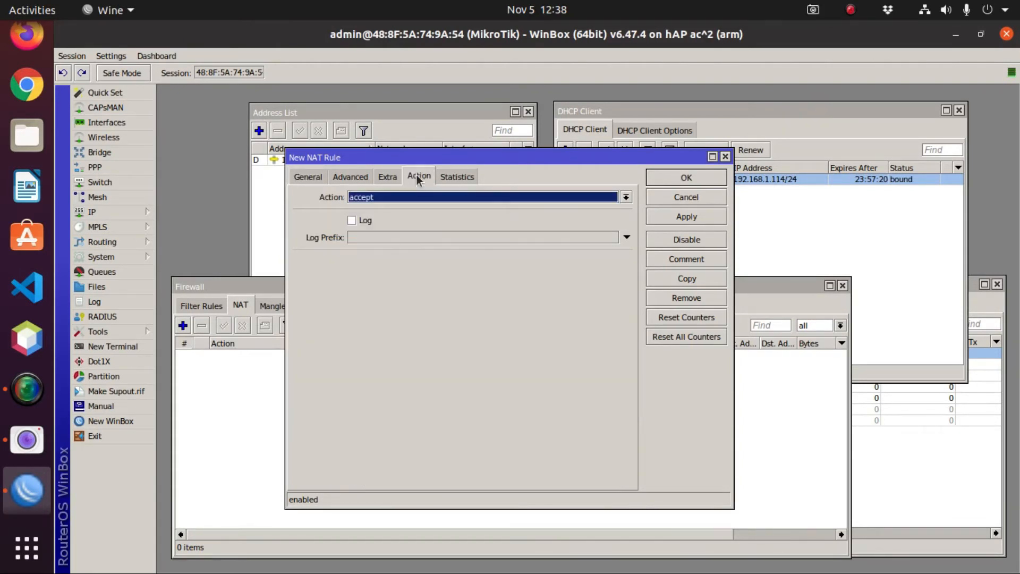
pyautogui.click(398, 200)
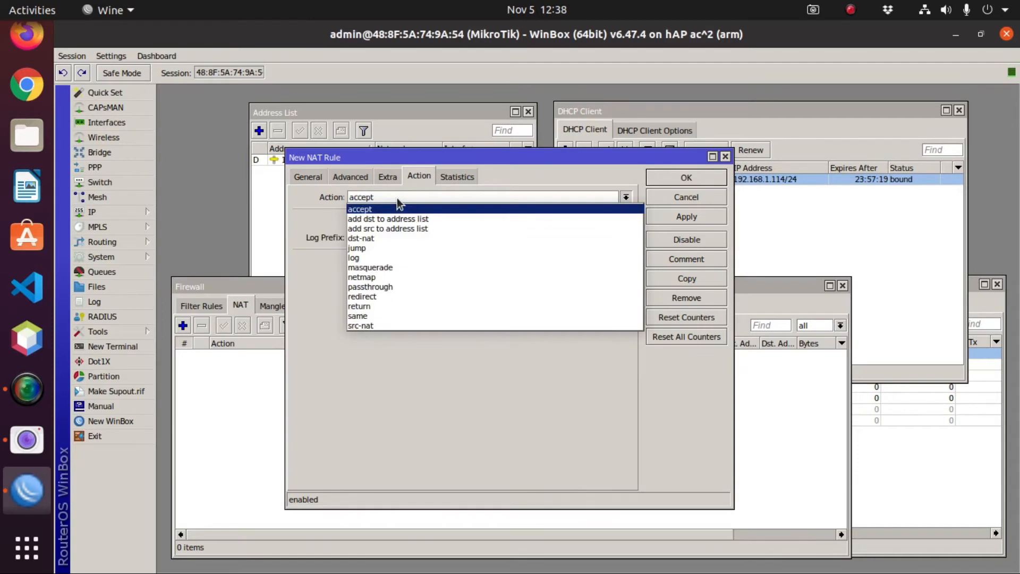
pyautogui.click(388, 267)
pyautogui.click(311, 177)
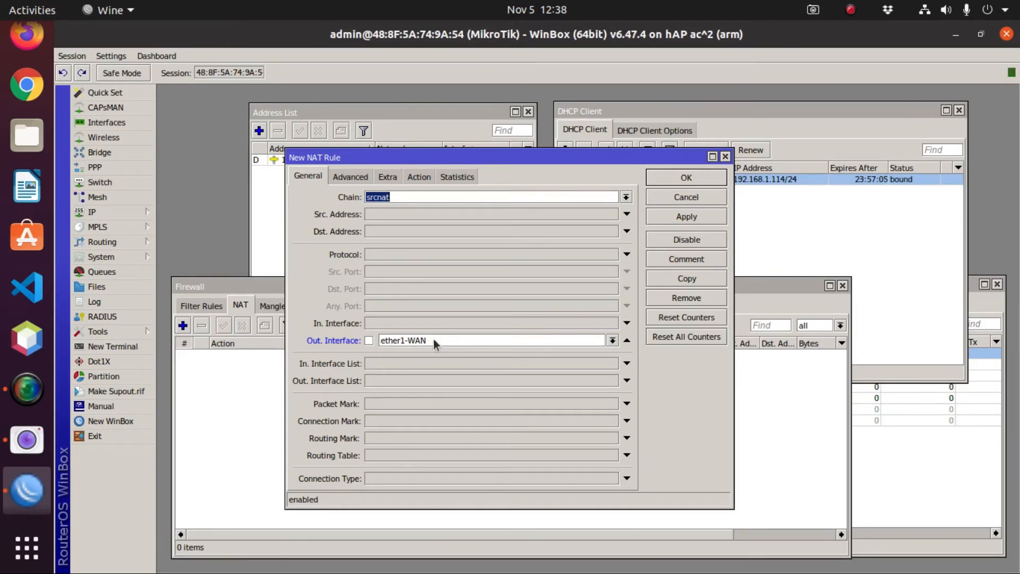
pyautogui.click(424, 176)
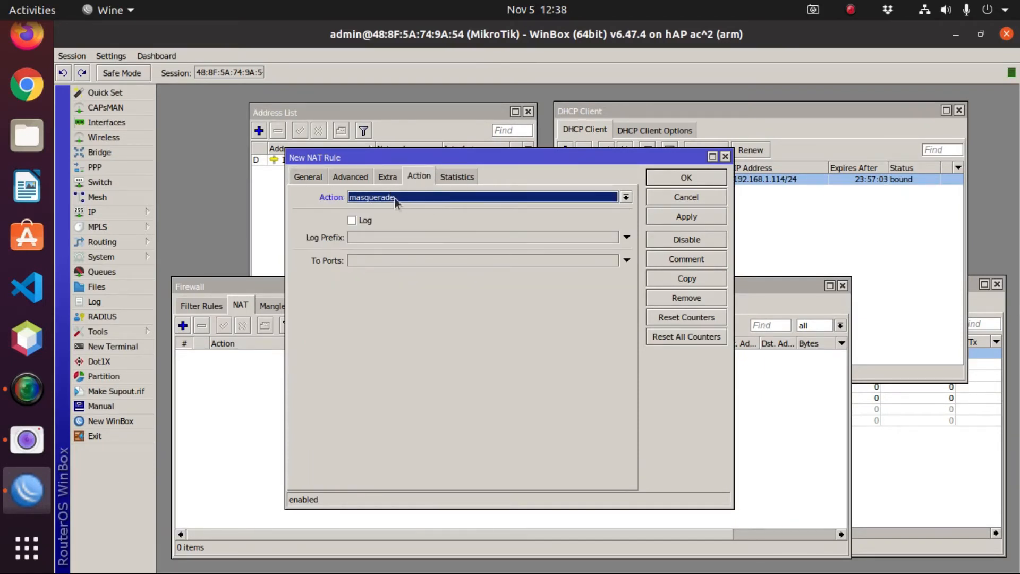
pyautogui.click(686, 216)
pyautogui.click(685, 178)
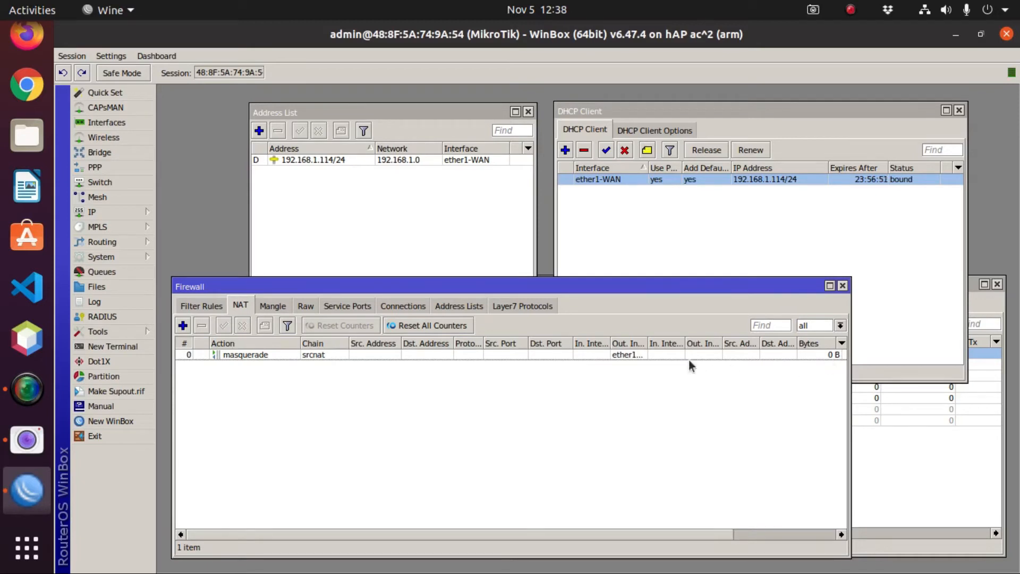
# - Widen the Out. Interface column and narrow the Action column in the NAT rule list, and move the Firewall window up
pyautogui.moveTo(649, 344); pyautogui.dragTo(662, 346)
pyautogui.moveTo(301, 344); pyautogui.dragTo(281, 343)
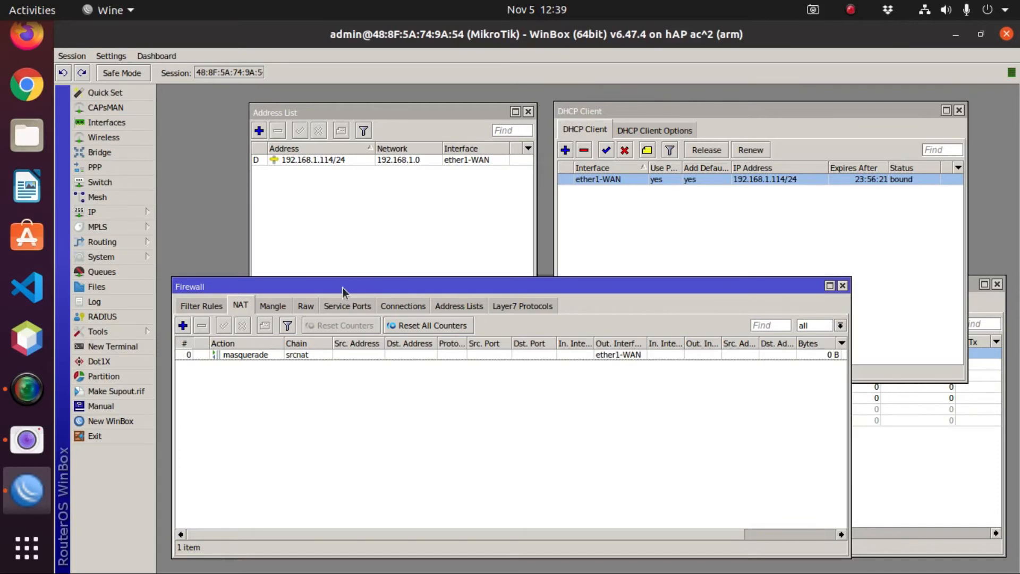
pyautogui.moveTo(343, 287); pyautogui.dragTo(346, 244)
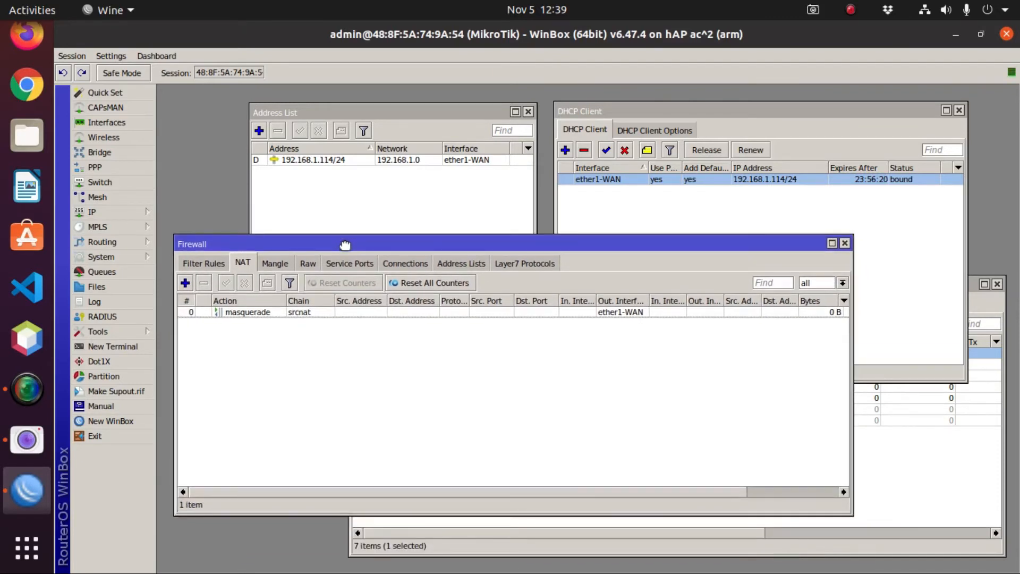
# - Set the router's DNS servers to 1.1.1.1 and 1.0.0.1
pyautogui.click(108, 213)
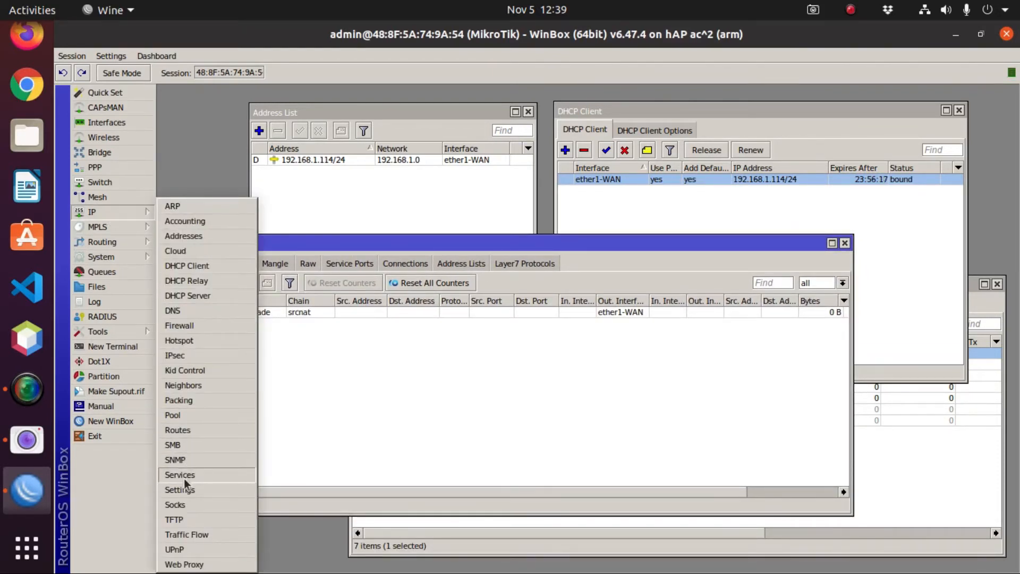
pyautogui.click(185, 309)
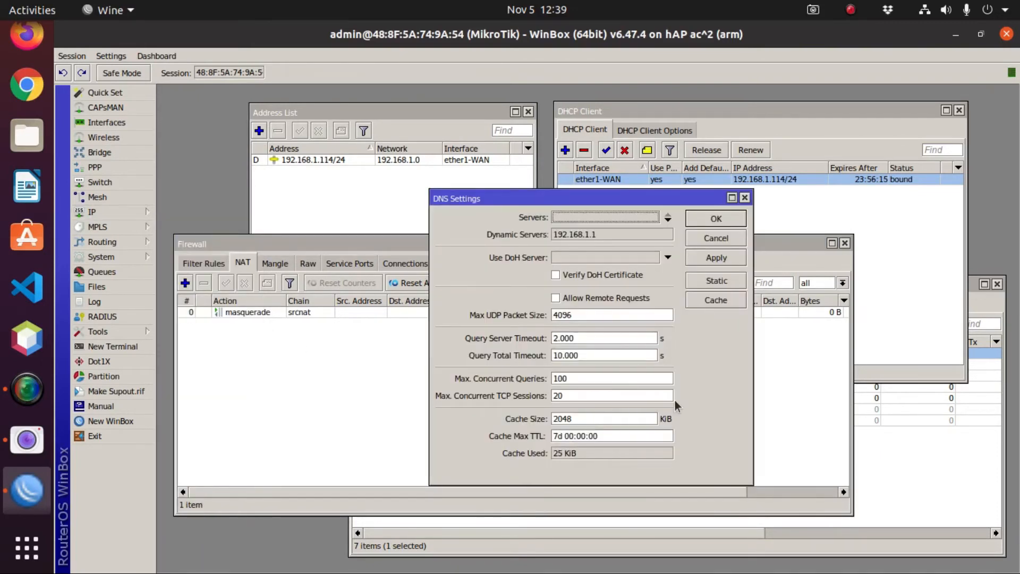
pyautogui.moveTo(529, 197); pyautogui.dragTo(328, 191)
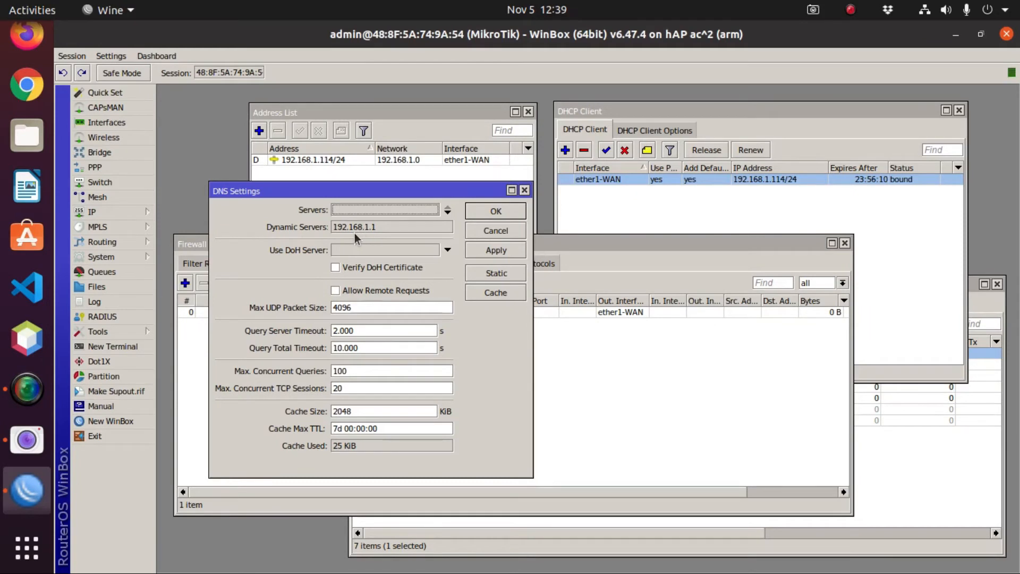
pyautogui.click(379, 208)
pyautogui.write('1.1.1.1')
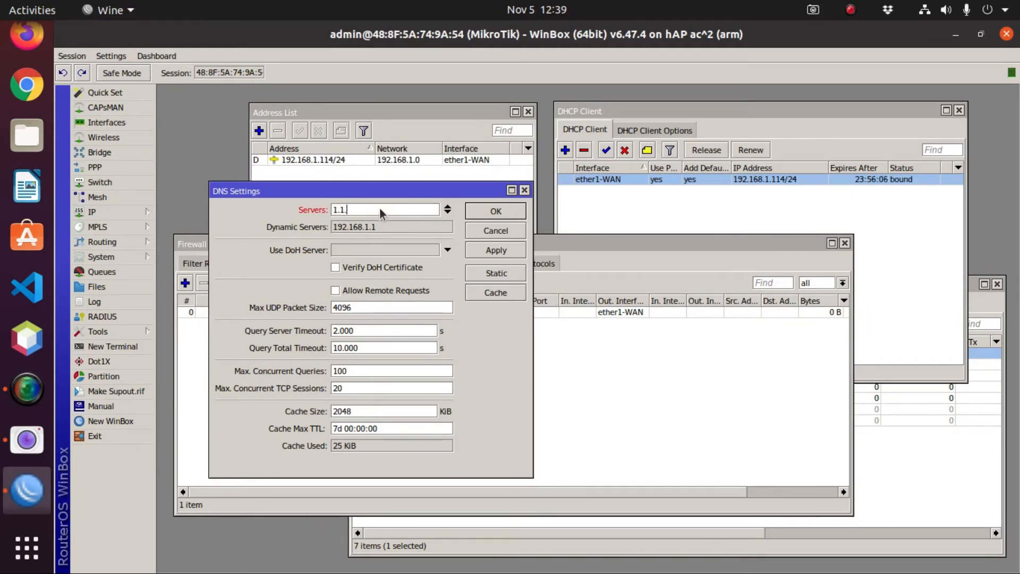
pyautogui.click(447, 213)
pyautogui.write('1.0.0.1')
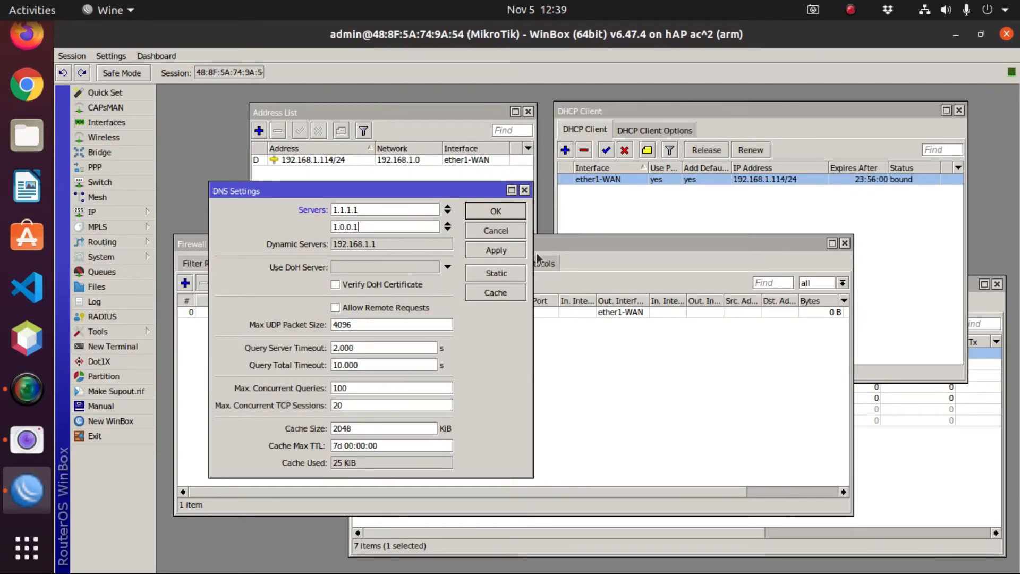
pyautogui.click(495, 251)
pyautogui.click(494, 211)
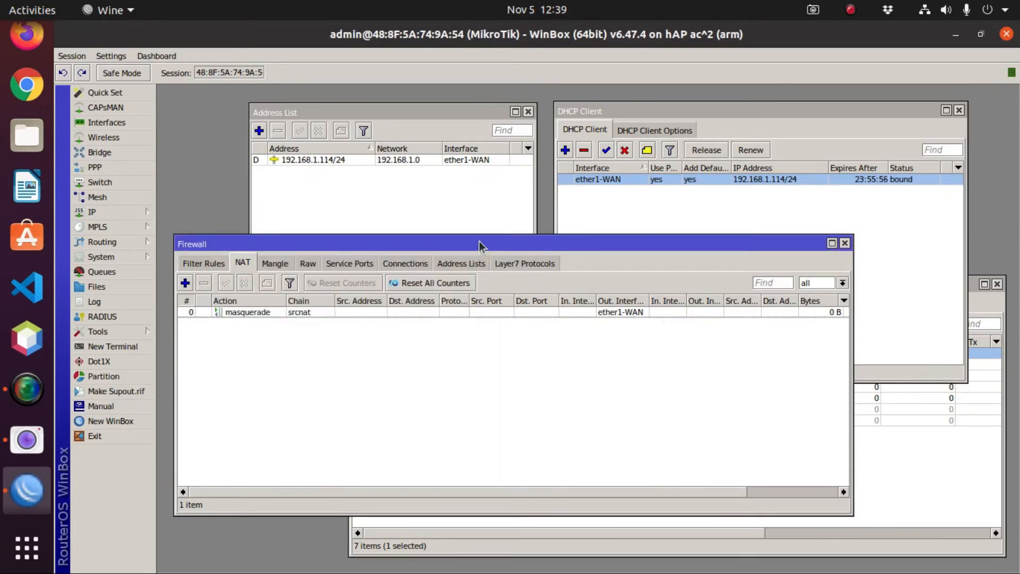
# - Close the Firewall window and run a short ping test from the router to 8.8.8.8
pyautogui.moveTo(480, 244); pyautogui.dragTo(482, 230)
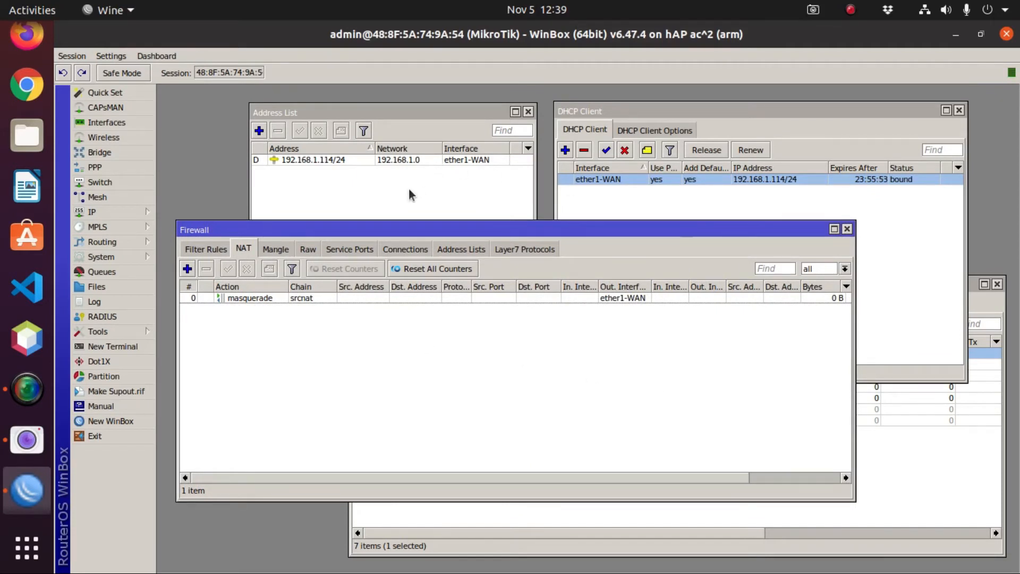
pyautogui.click(847, 230)
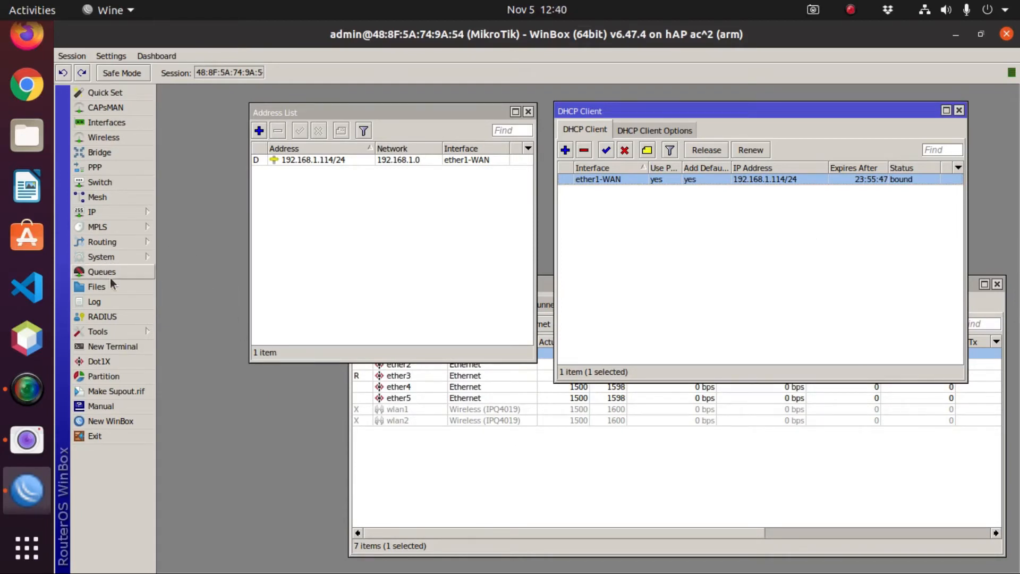
pyautogui.click(111, 327)
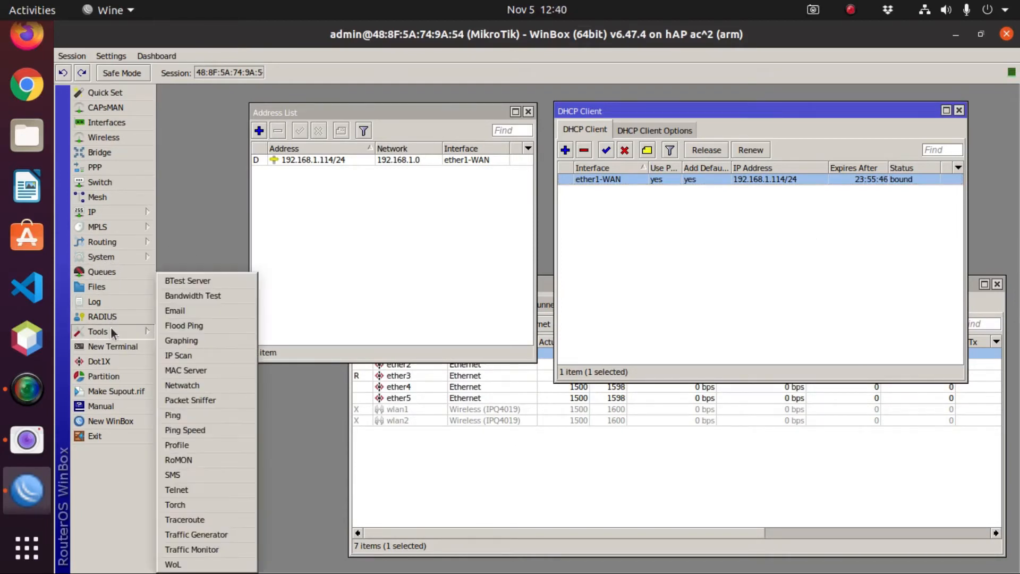
pyautogui.click(183, 415)
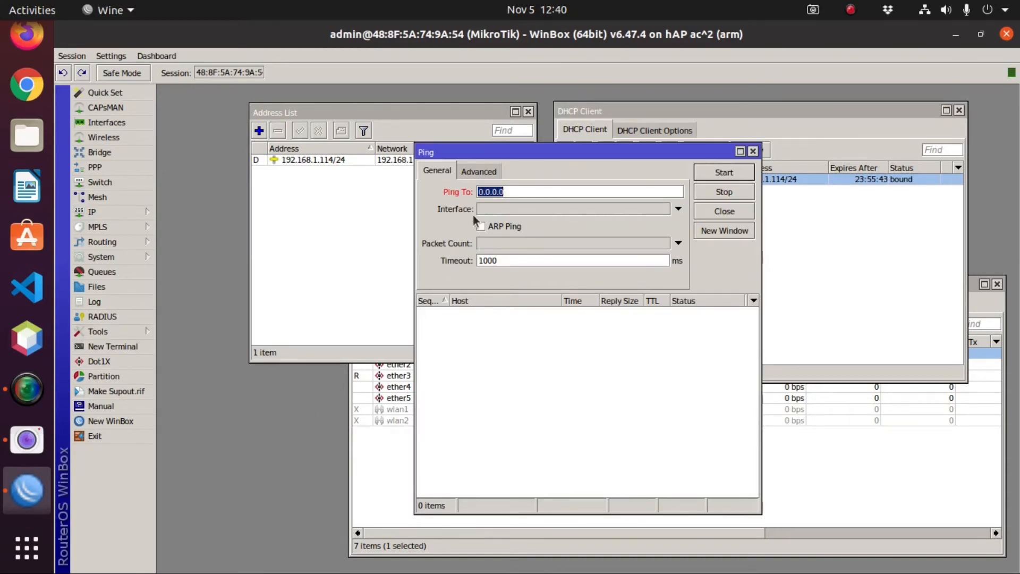
pyautogui.write('8.8.8.8')
pyautogui.click(718, 174)
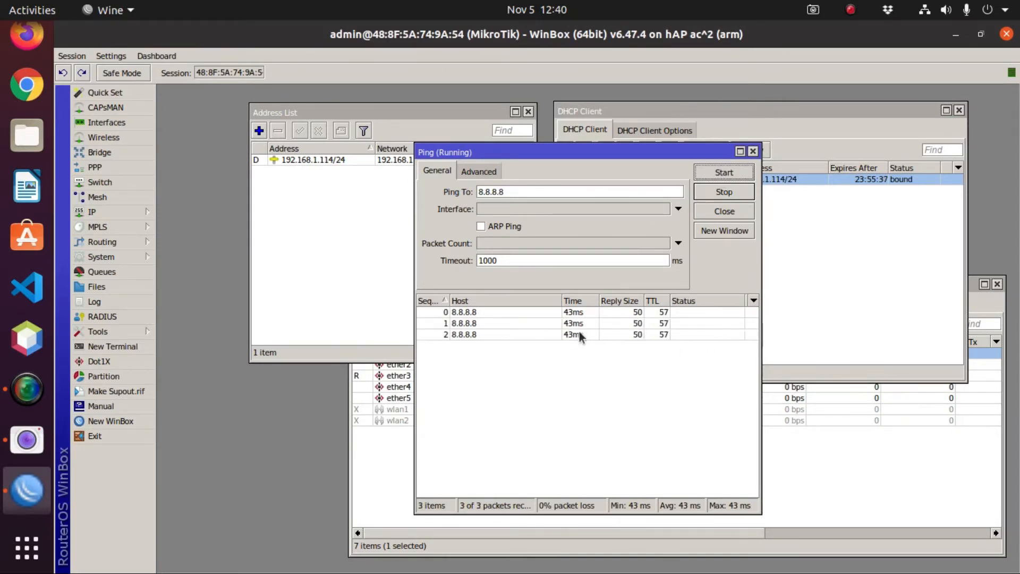
pyautogui.click(724, 191)
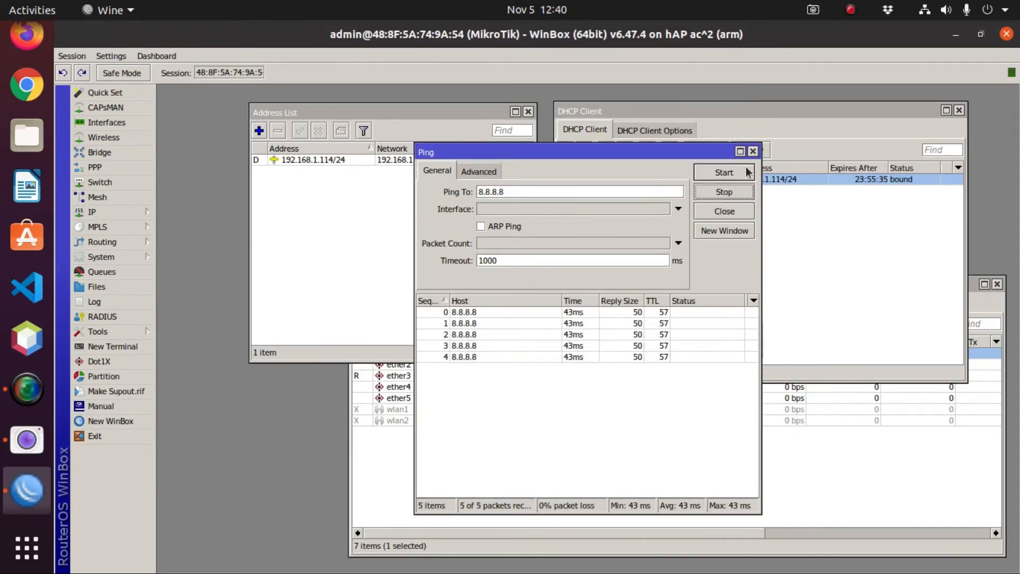
pyautogui.click(752, 151)
# - Move the Address List and DHCP Client windows down, and test internet access by opening YouTube in Firefox
pyautogui.moveTo(397, 115); pyautogui.dragTo(340, 259)
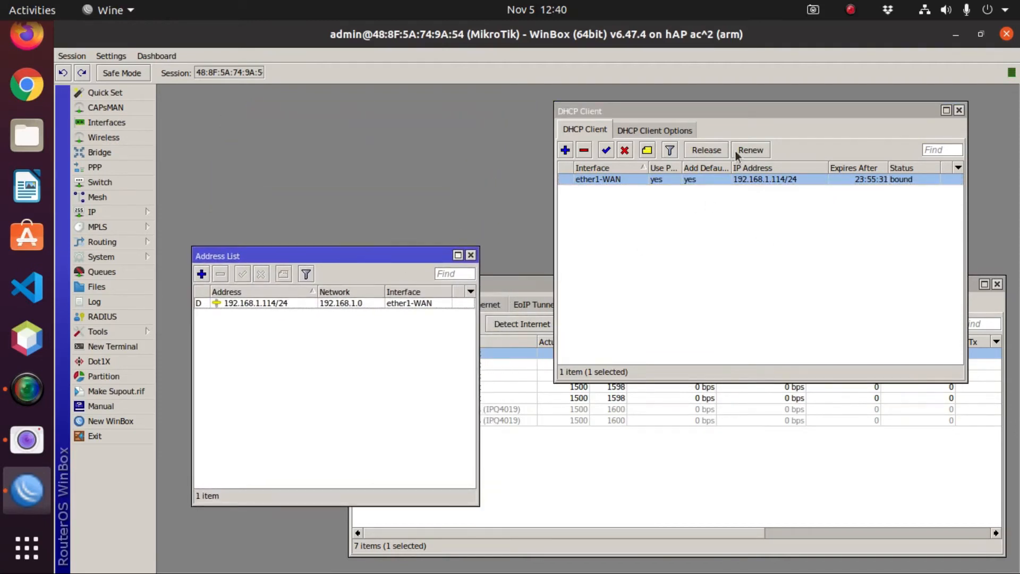
pyautogui.moveTo(722, 118); pyautogui.dragTo(665, 258)
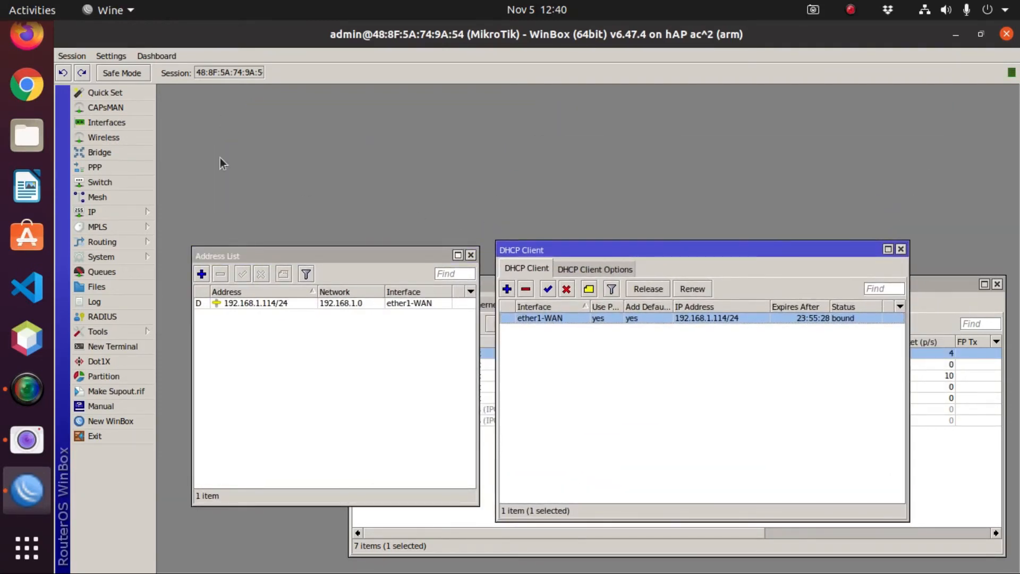
pyautogui.click(24, 40)
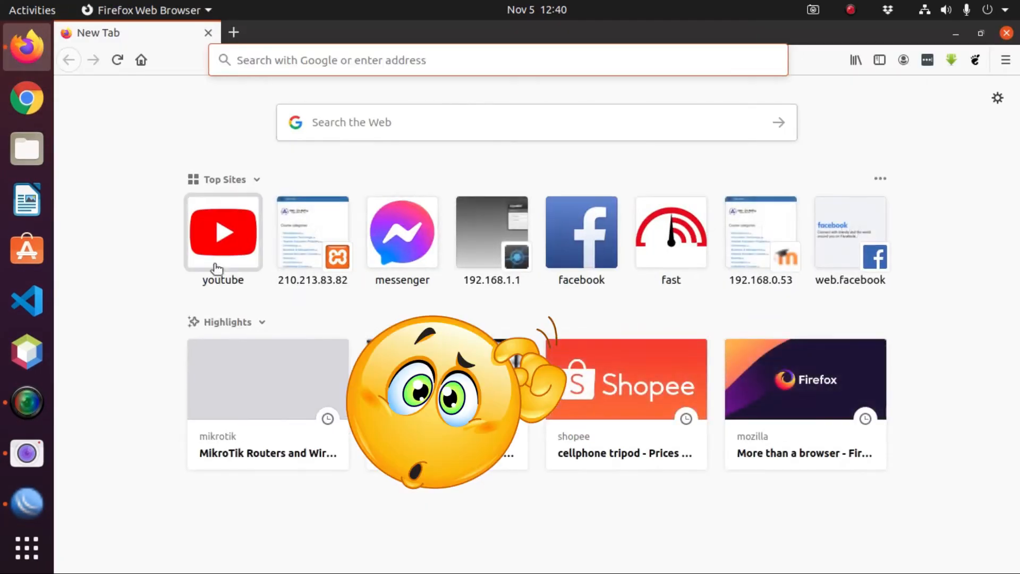
pyautogui.click(225, 250)
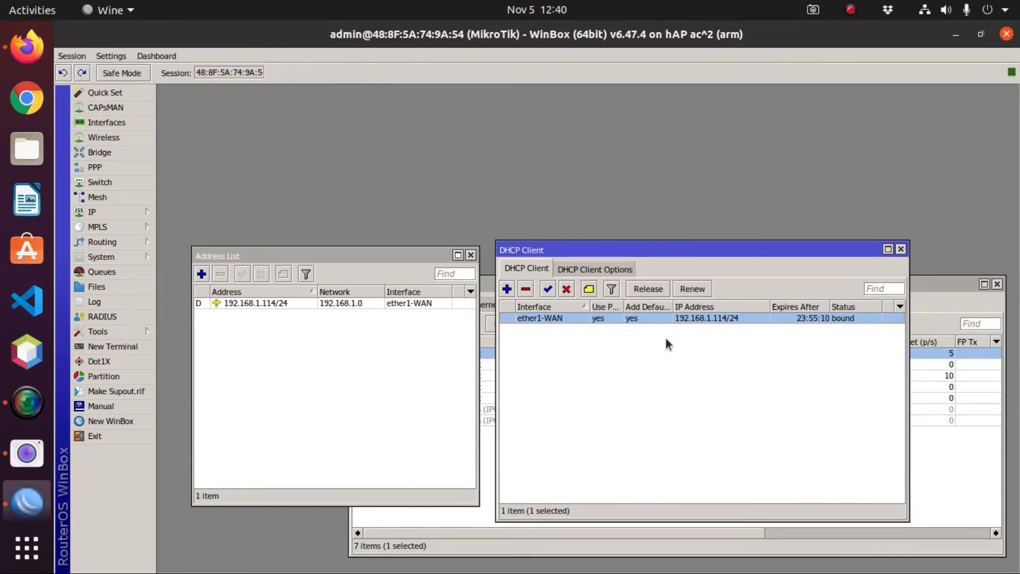
# - Move the DHCP Client and Address List windows back up in WinBox, and bring the Interface List to the front
pyautogui.moveTo(664, 250); pyautogui.dragTo(736, 113)
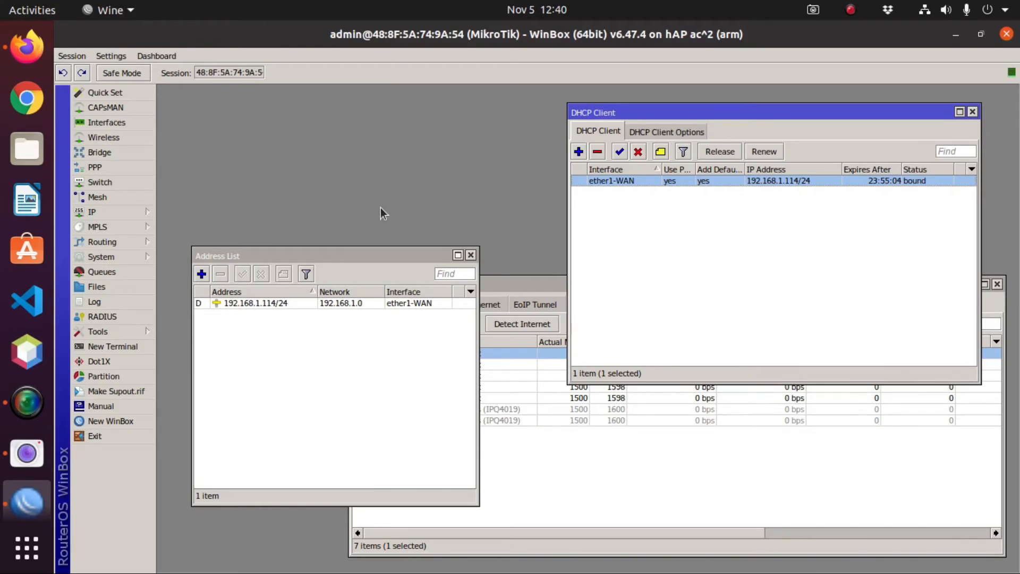
pyautogui.moveTo(324, 257); pyautogui.dragTo(307, 112)
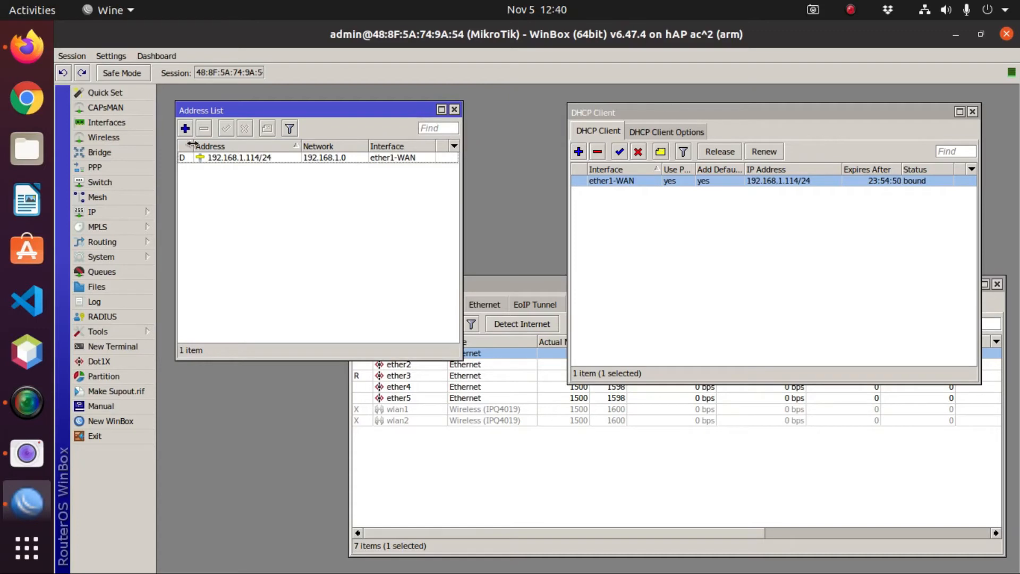
pyautogui.click(106, 122)
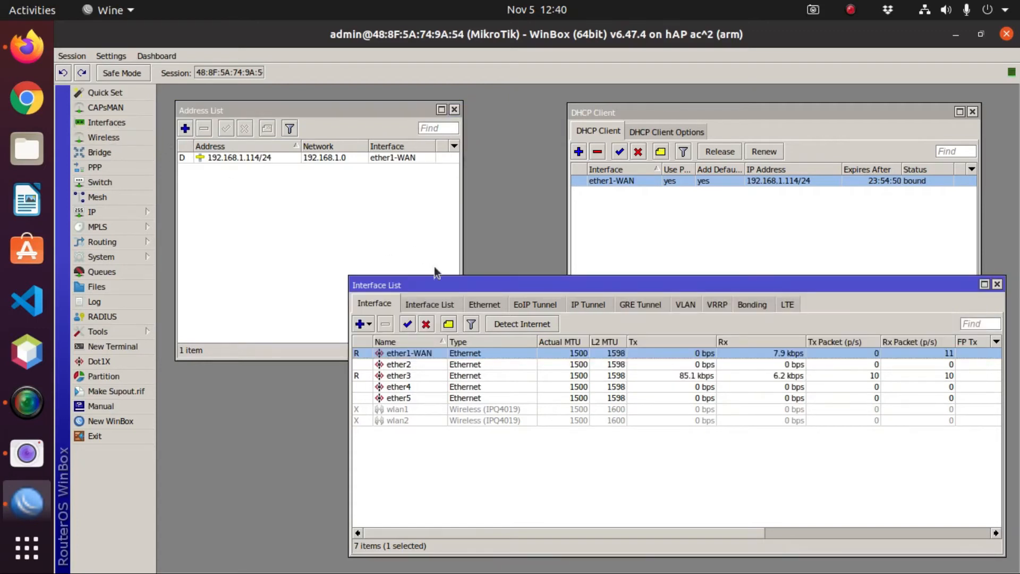
# - Go through ether2 to ether5, wlan1 and wlan2 in the Interface List, and shift its window toward the Address List
pyautogui.click(413, 364)
pyautogui.click(414, 376)
pyautogui.click(412, 387)
pyautogui.click(412, 398)
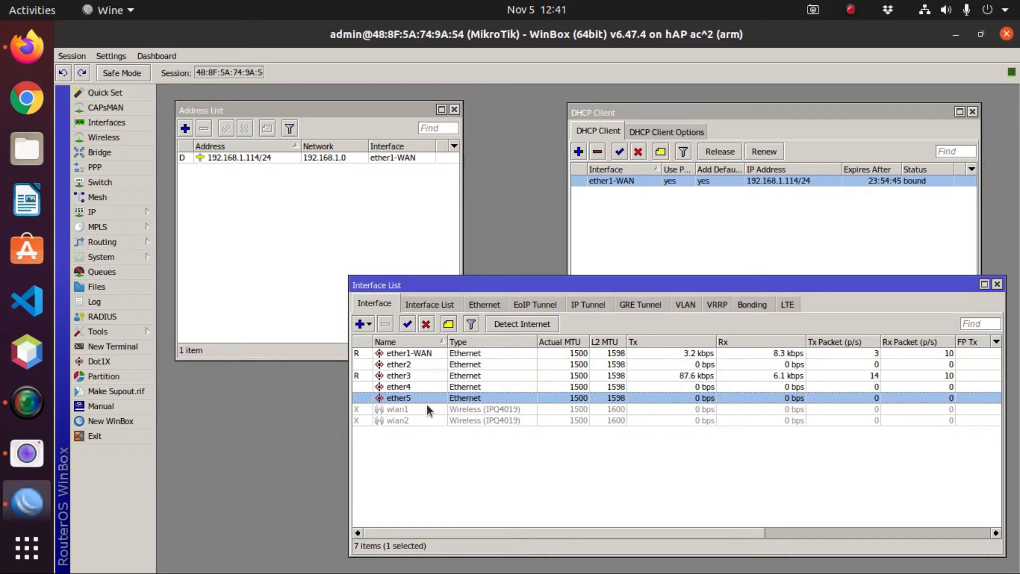
pyautogui.click(410, 409)
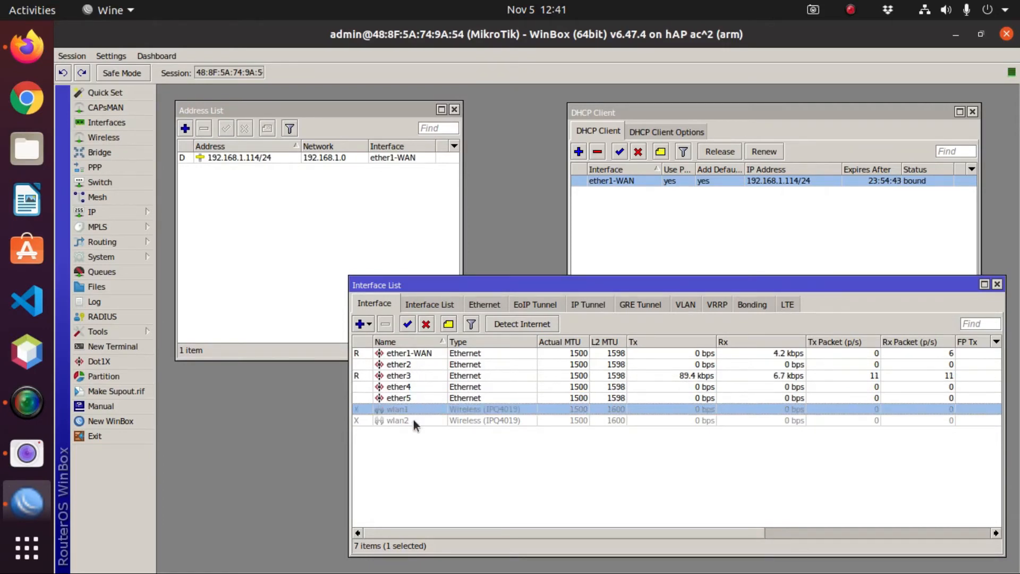
pyautogui.click(413, 420)
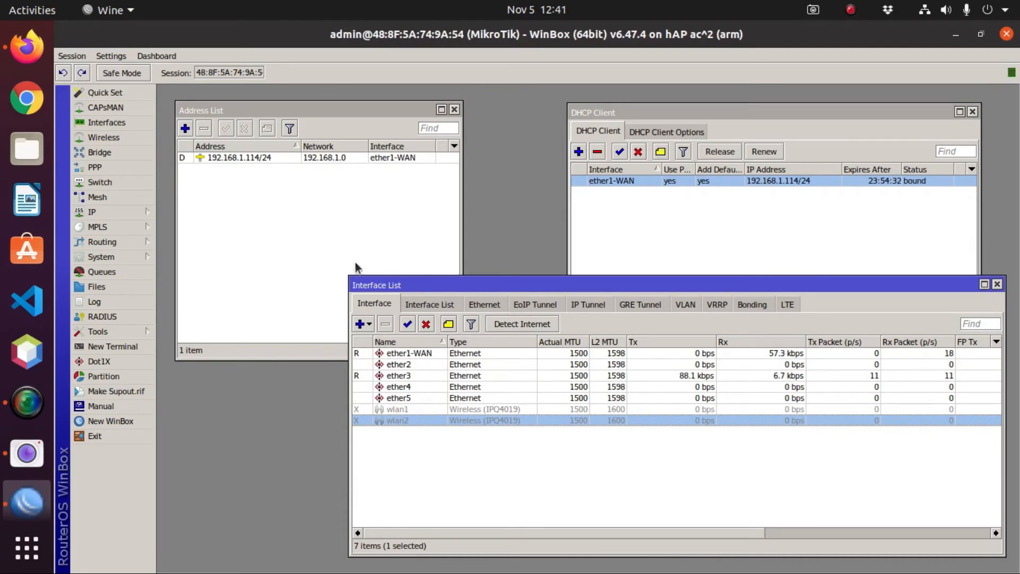
pyautogui.moveTo(451, 288); pyautogui.dragTo(356, 288)
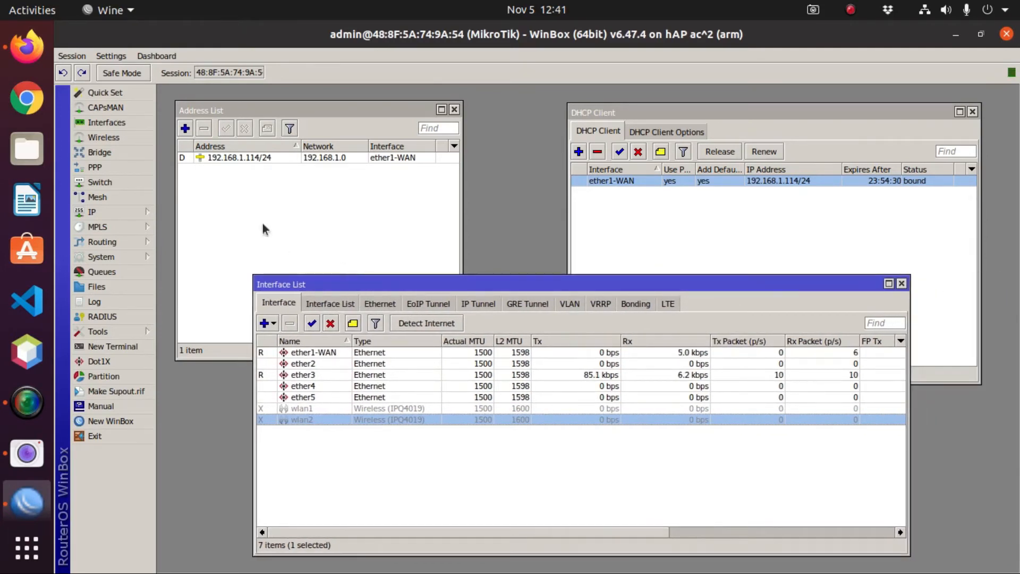
# - Create a new bridge interface named bridge1 with the default settings and select it in the bridge list
pyautogui.click(97, 154)
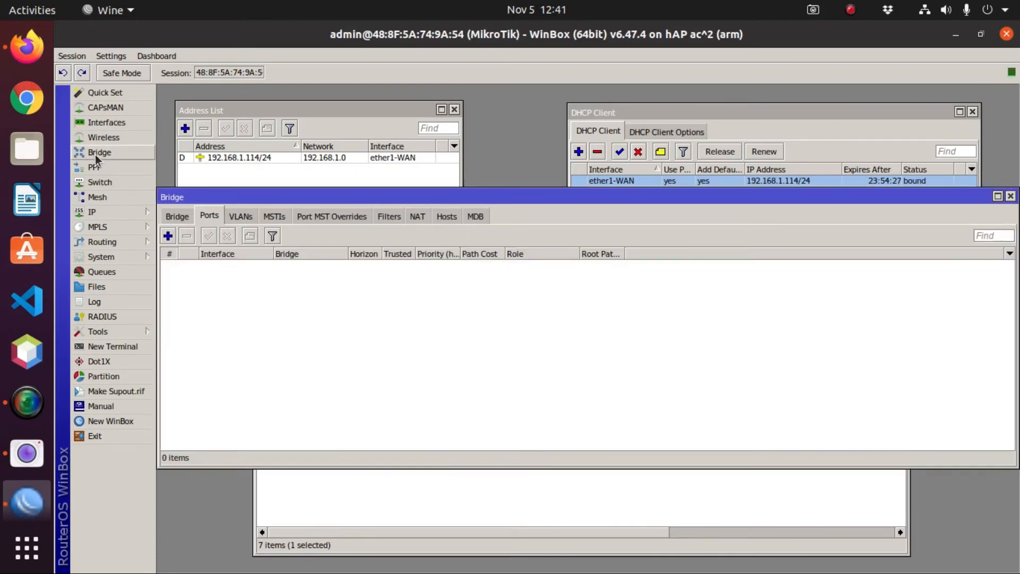
pyautogui.click(177, 219)
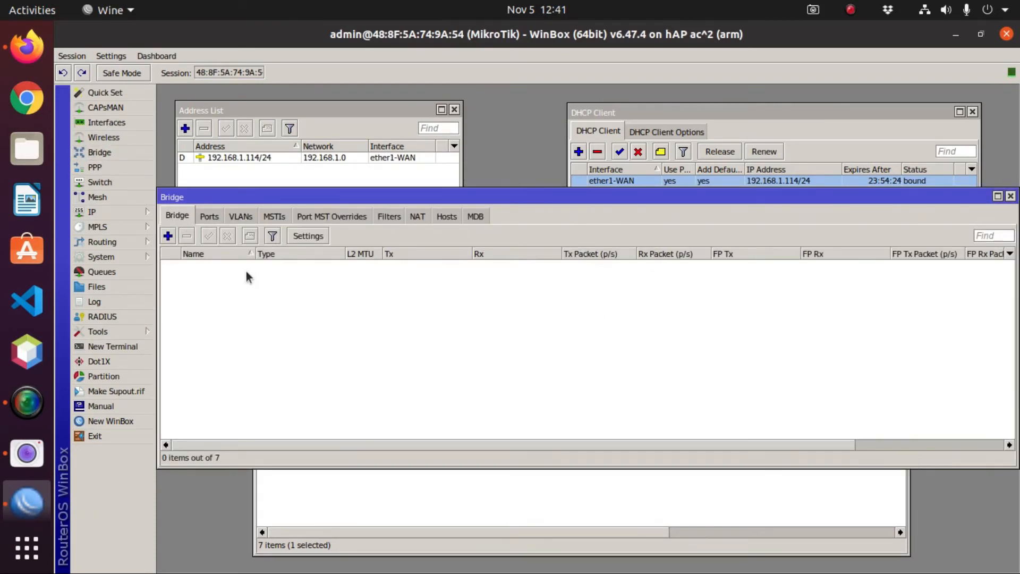
pyautogui.click(165, 235)
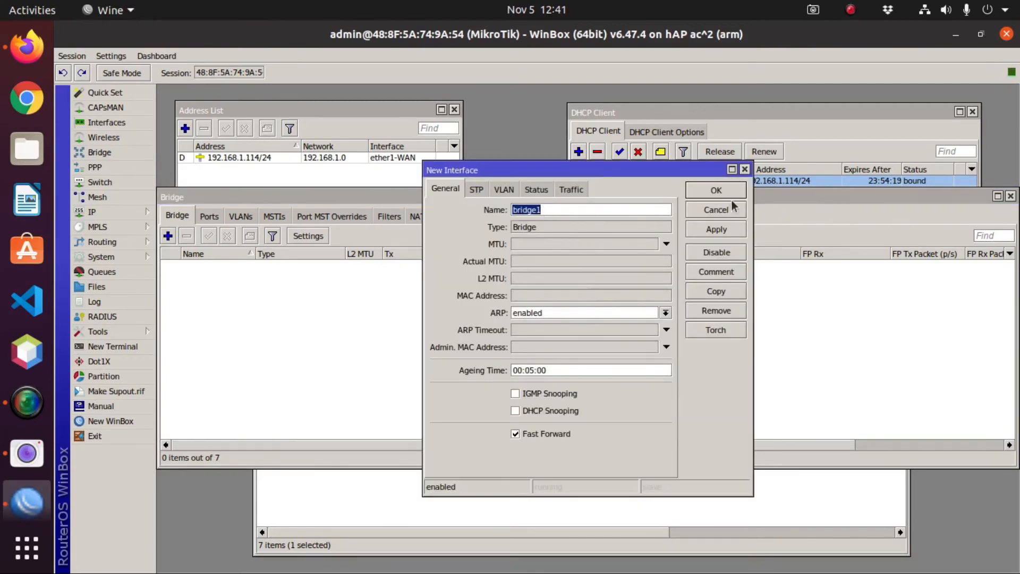
pyautogui.click(720, 234)
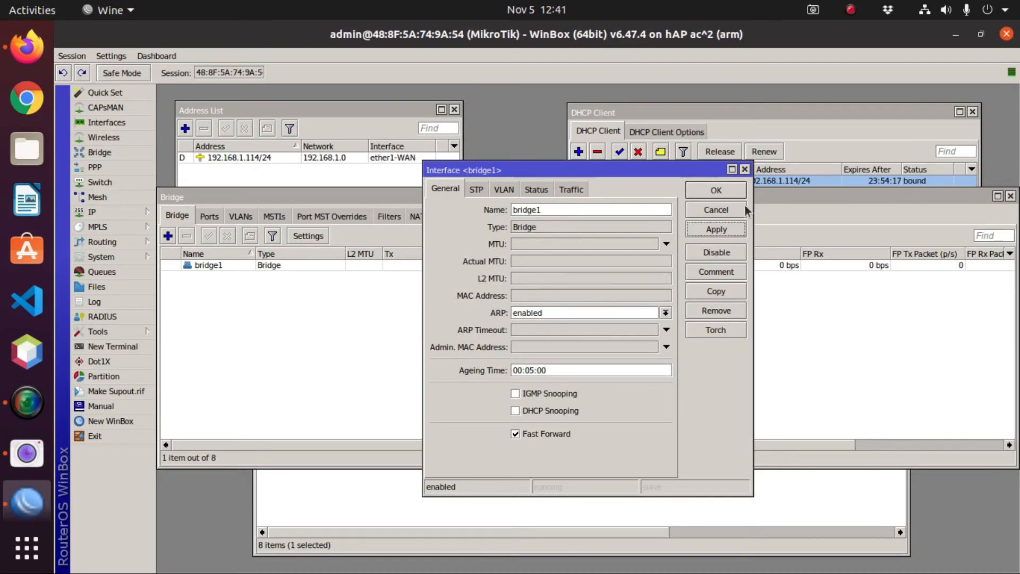
pyautogui.click(717, 191)
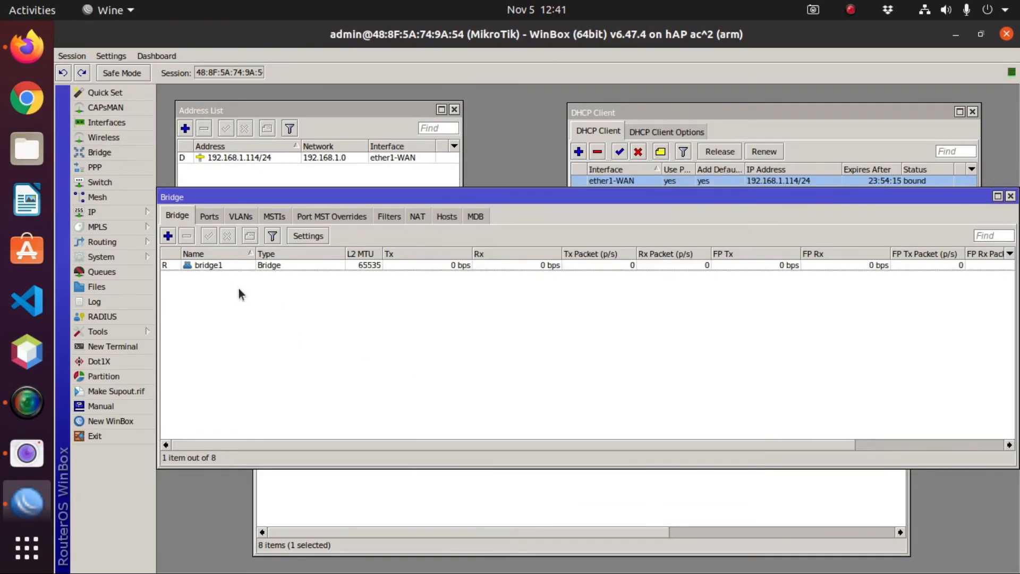
pyautogui.click(234, 266)
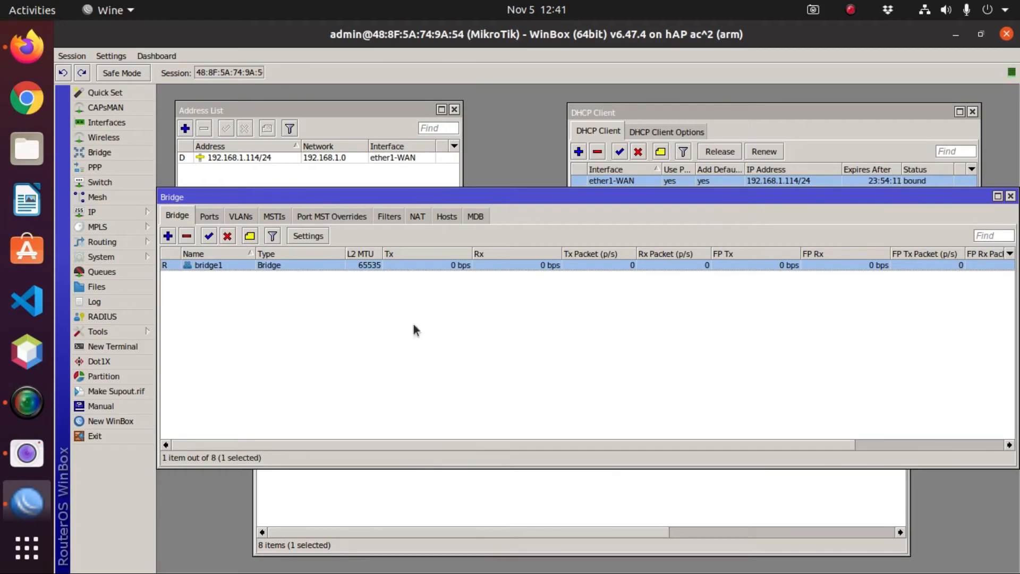
# - Add the wlan1 interface as a port of bridge1
pyautogui.click(214, 216)
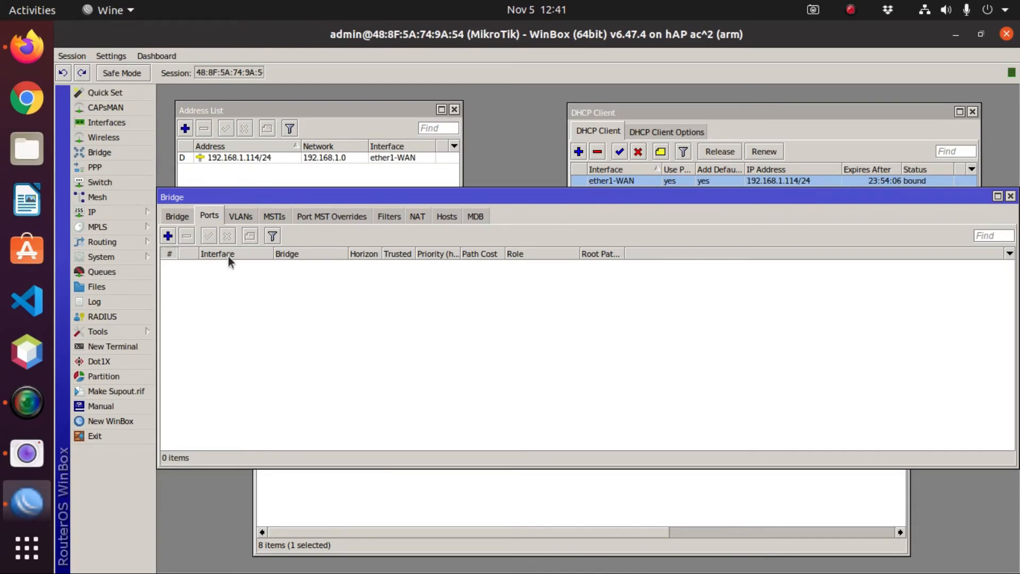
pyautogui.click(167, 235)
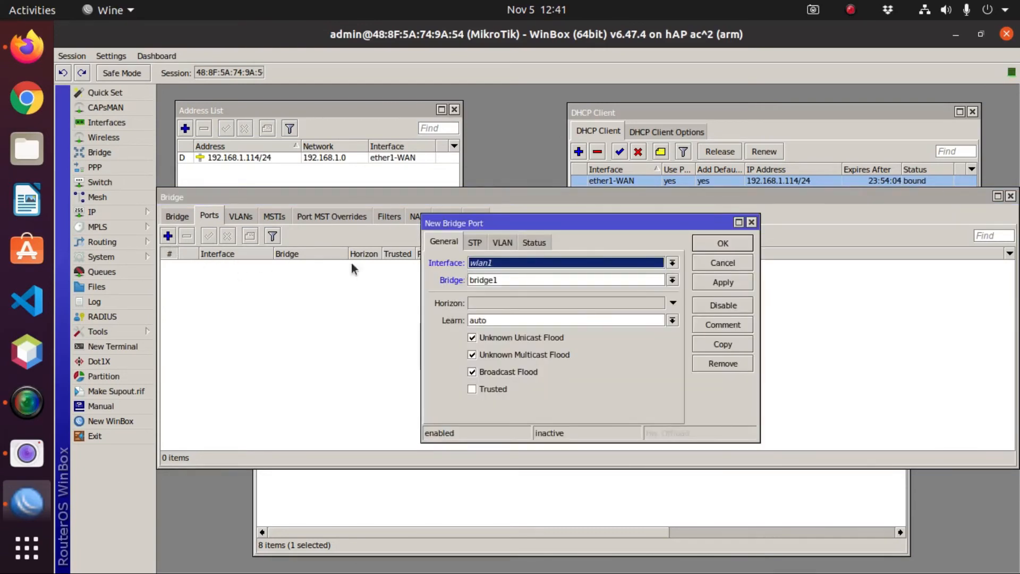
pyautogui.click(497, 279)
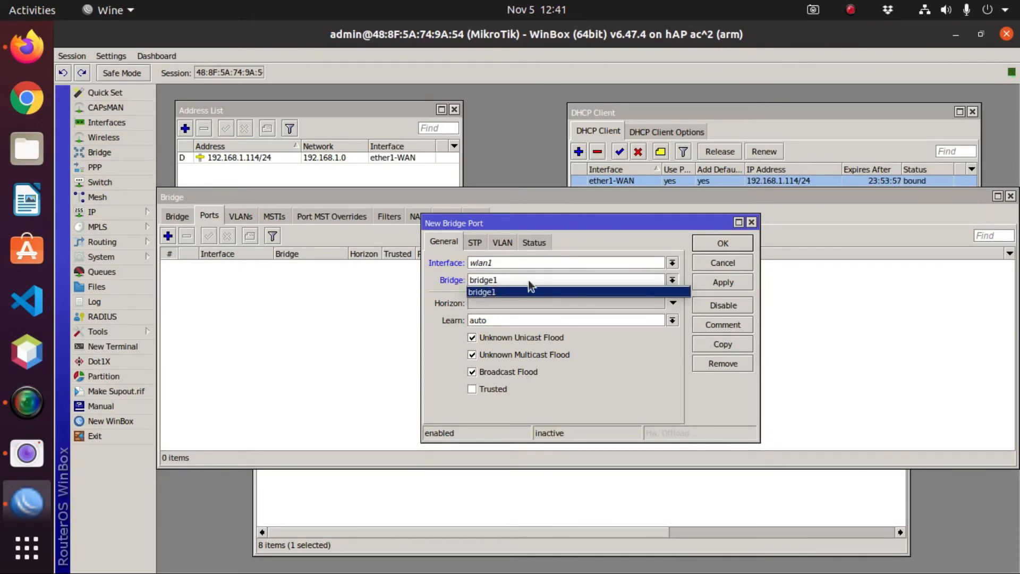
pyautogui.click(449, 283)
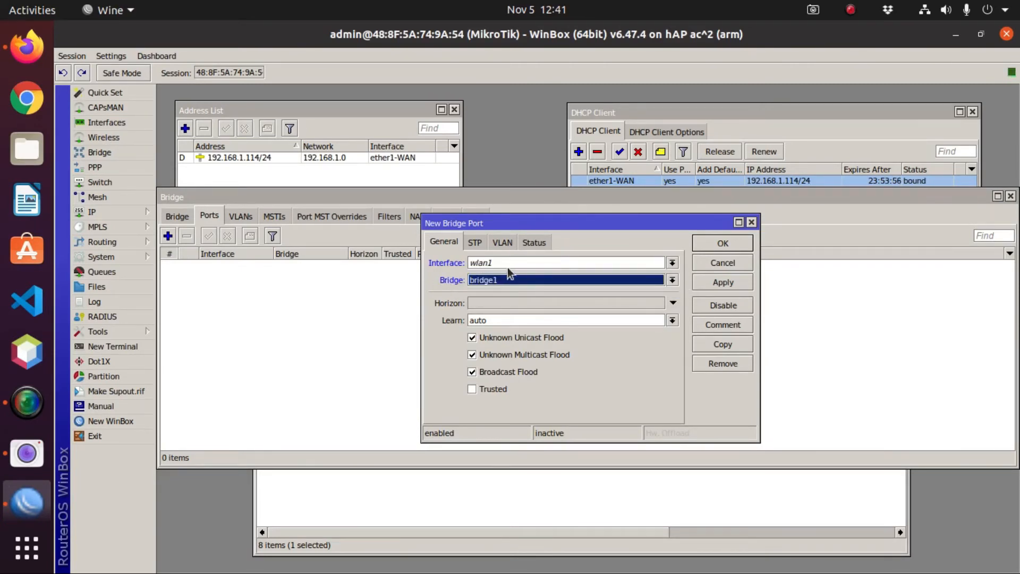
pyautogui.click(718, 243)
# - Add the wlan2 interface as a port of bridge1
pyautogui.click(168, 236)
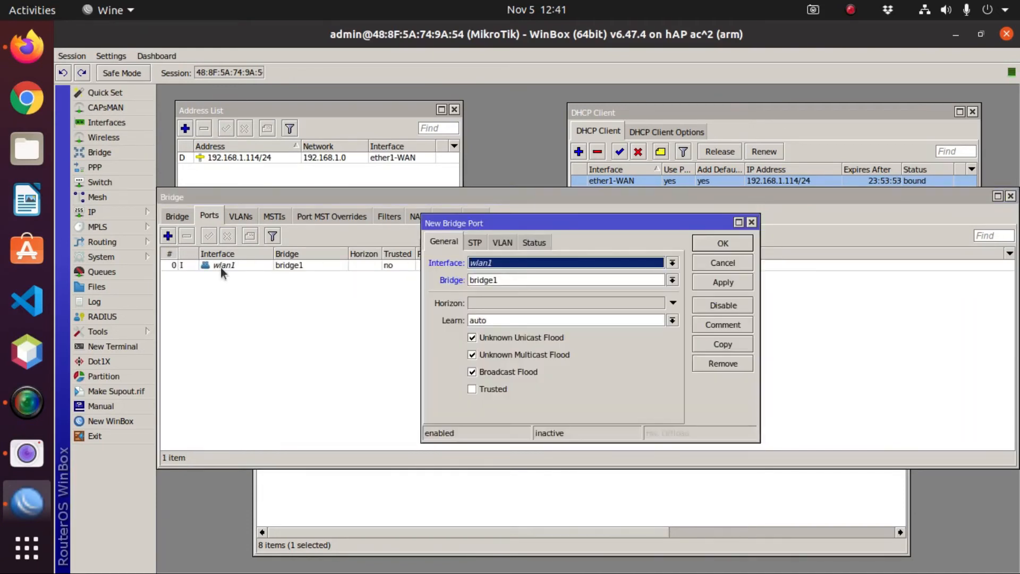
pyautogui.click(527, 265)
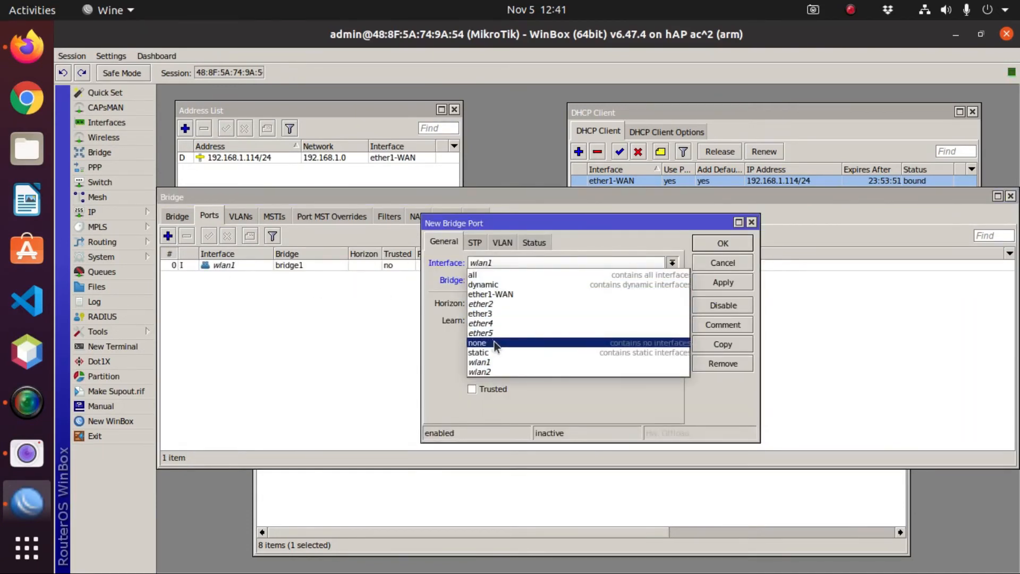
pyautogui.click(492, 371)
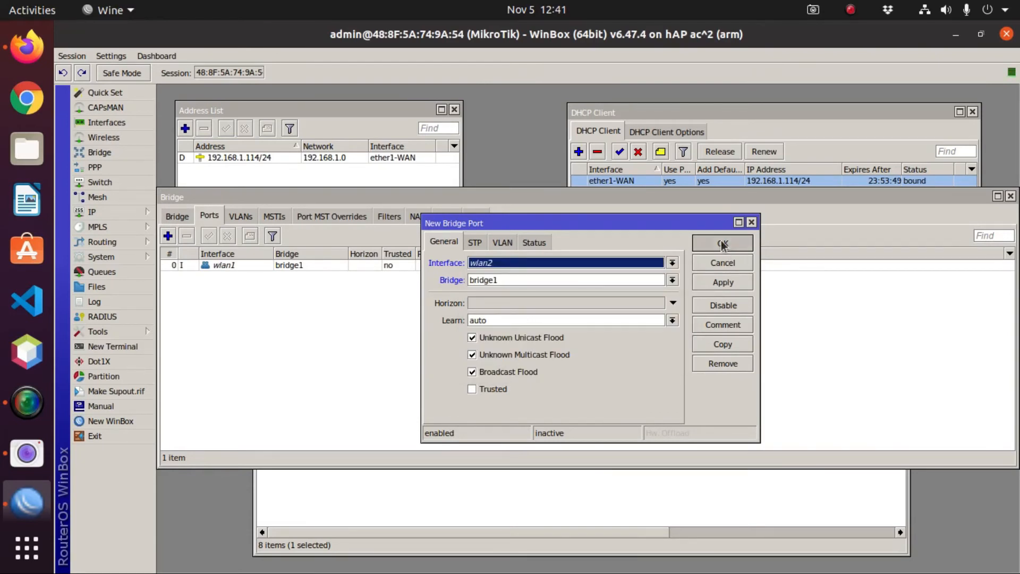
pyautogui.click(722, 244)
# - Add the ether2 interface as a port of bridge1
pyautogui.click(168, 236)
pyautogui.click(510, 280)
pyautogui.click(505, 290)
pyautogui.click(499, 264)
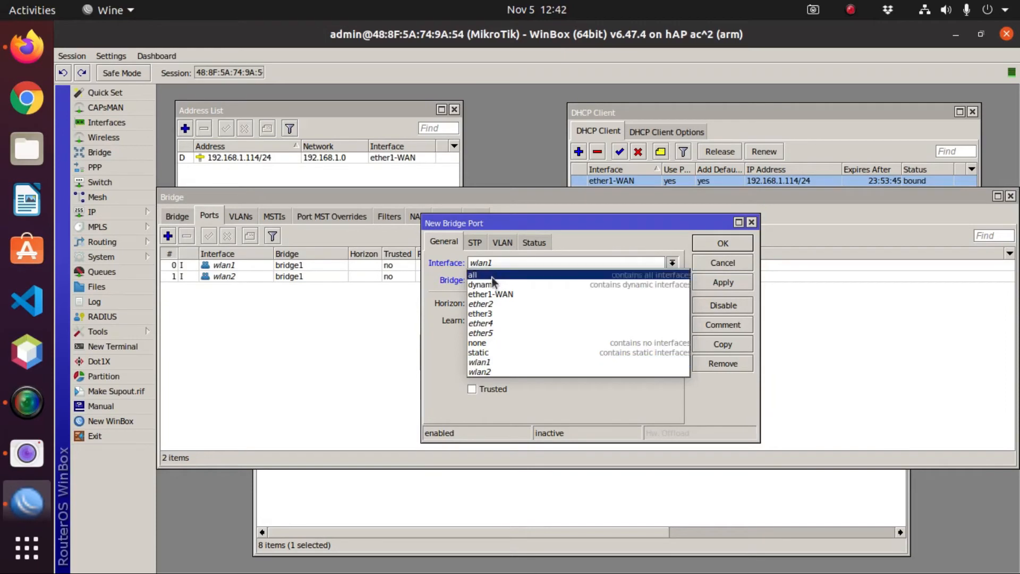
pyautogui.click(495, 304)
pyautogui.click(723, 243)
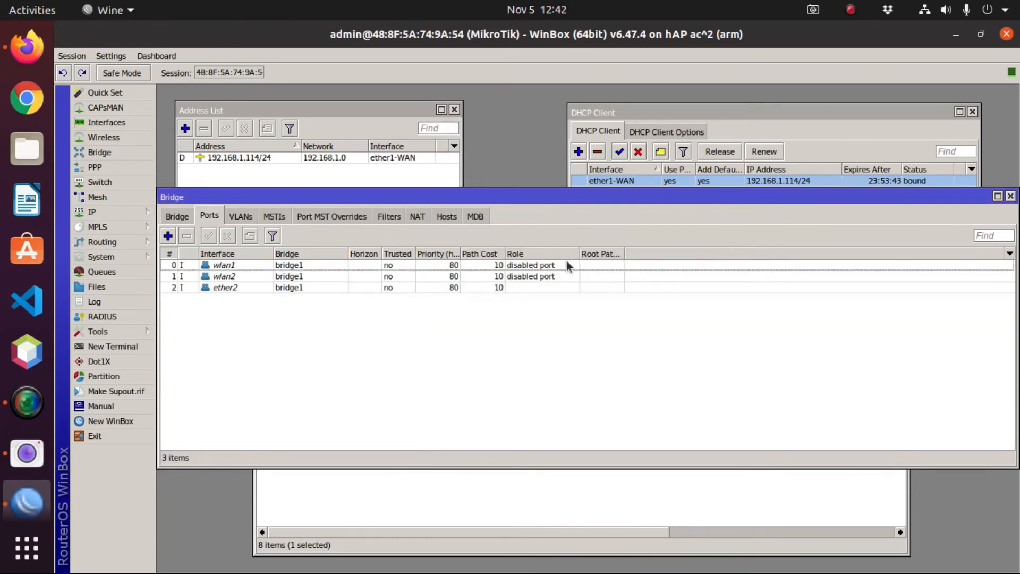
# - Add the ether3 interface as a port of bridge1
pyautogui.click(168, 236)
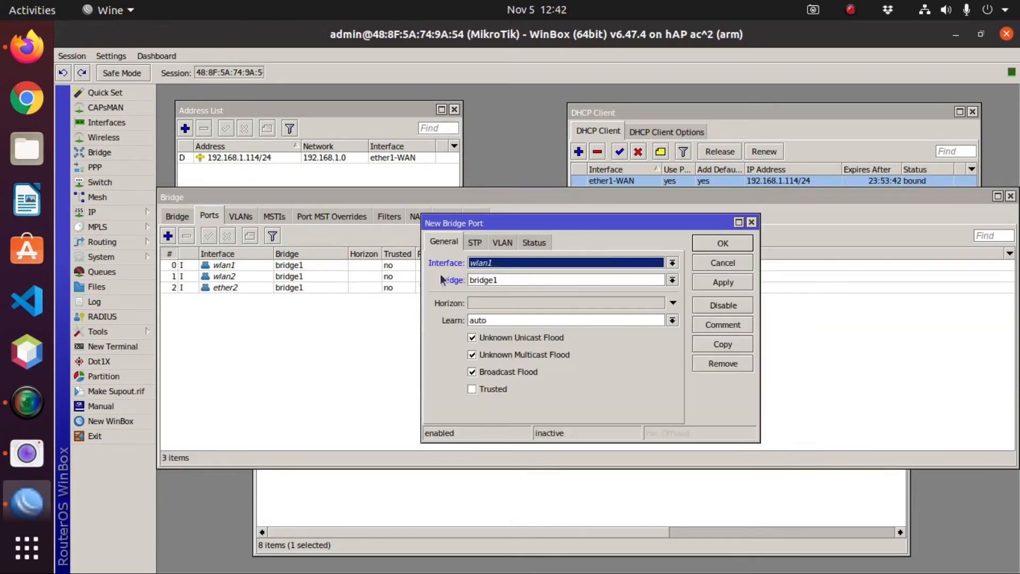
pyautogui.click(476, 261)
pyautogui.click(499, 315)
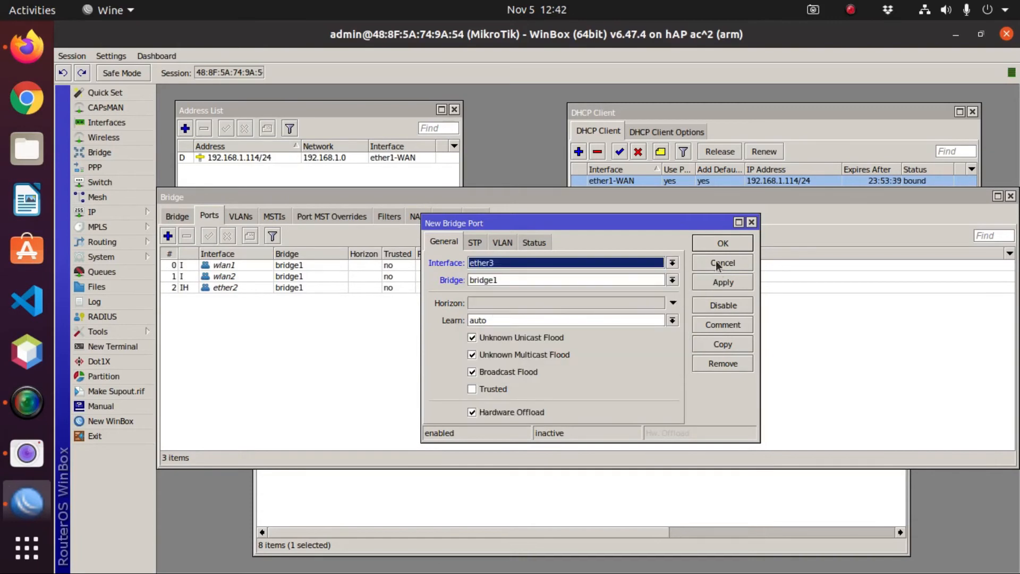
pyautogui.click(711, 244)
# - Add the ether4 interface as a port of bridge1
pyautogui.click(168, 236)
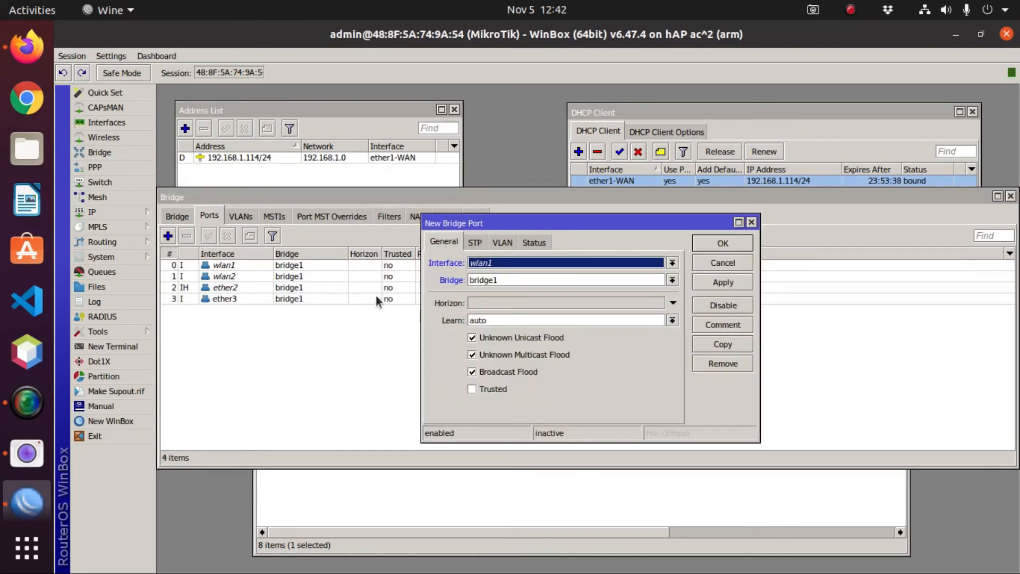
pyautogui.click(482, 266)
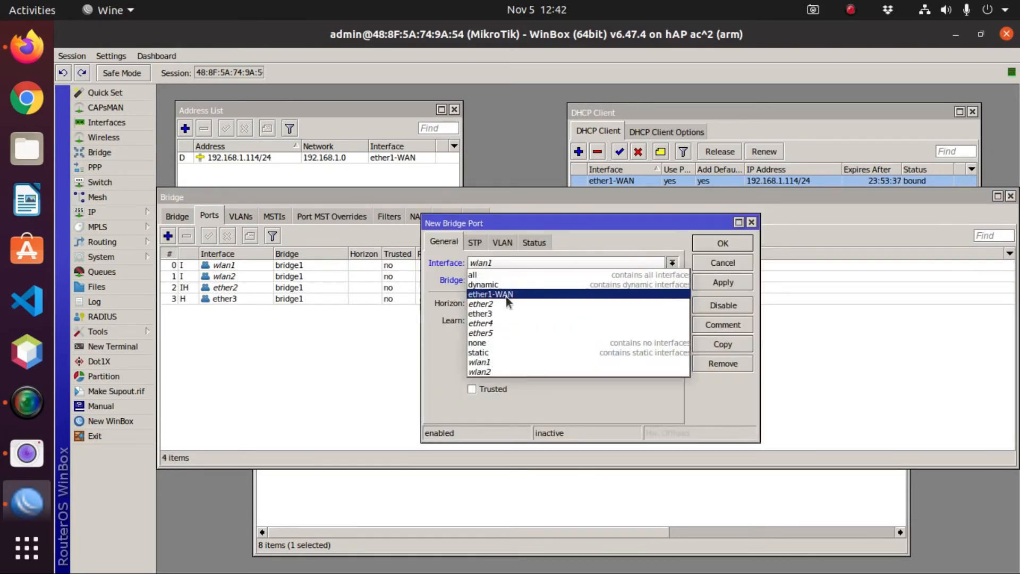
pyautogui.click(492, 322)
pyautogui.click(714, 242)
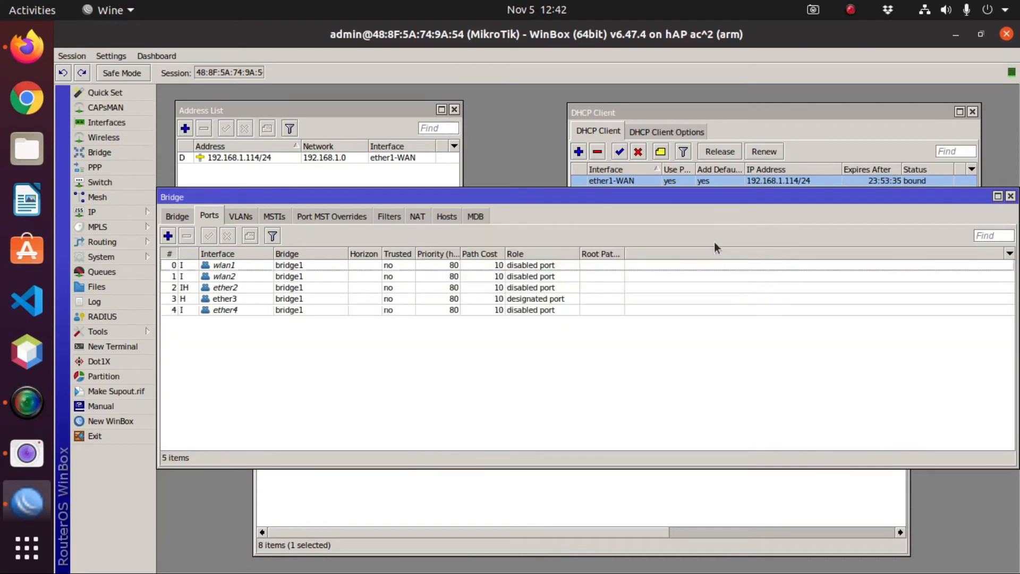
# - Add the ether5 interface as a port of bridge1, and close the Bridge window
pyautogui.click(168, 237)
pyautogui.click(500, 264)
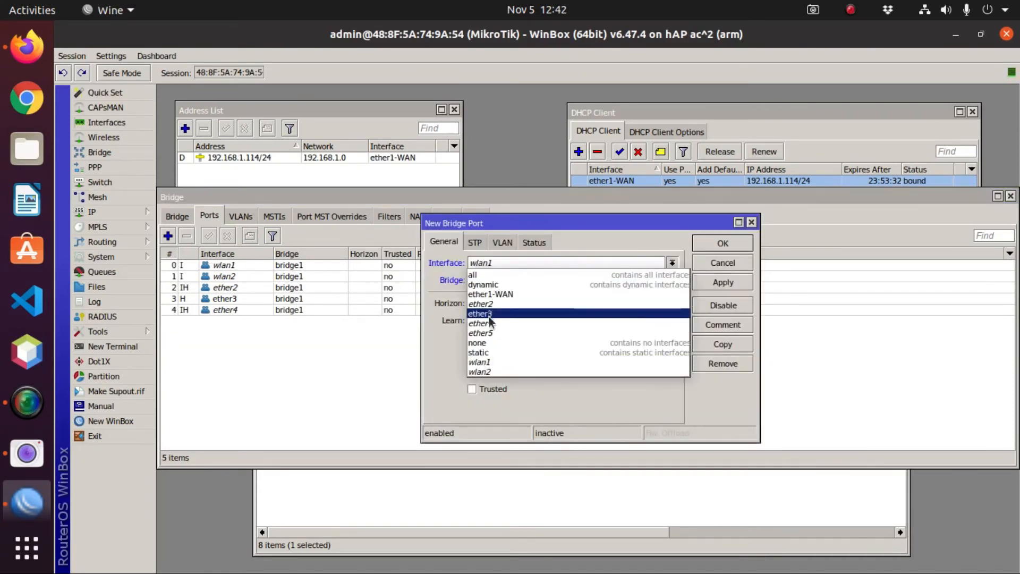
pyautogui.click(484, 333)
pyautogui.click(714, 243)
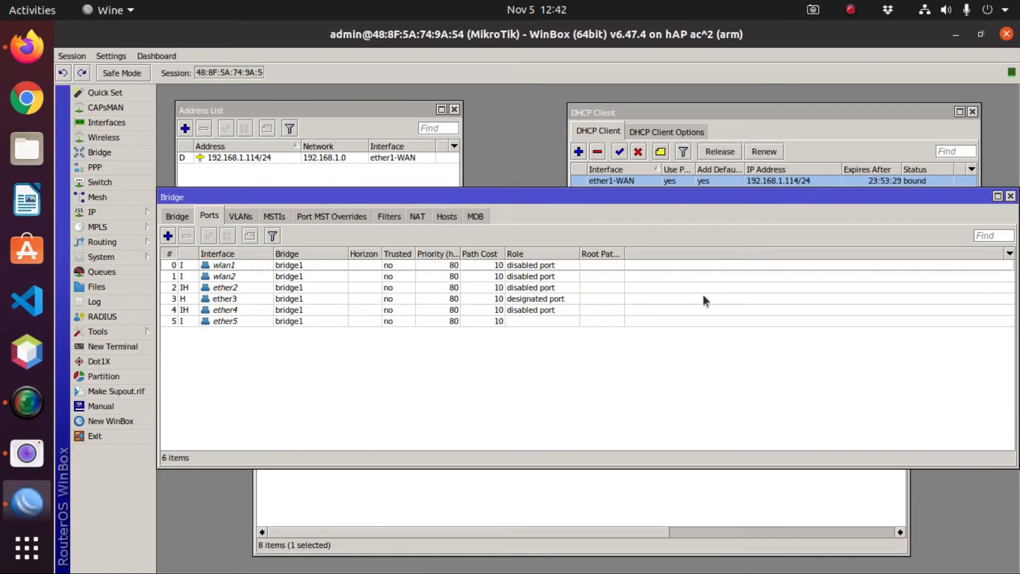
pyautogui.moveTo(1016, 282); pyautogui.dragTo(722, 283)
pyautogui.moveTo(514, 193); pyautogui.dragTo(693, 213)
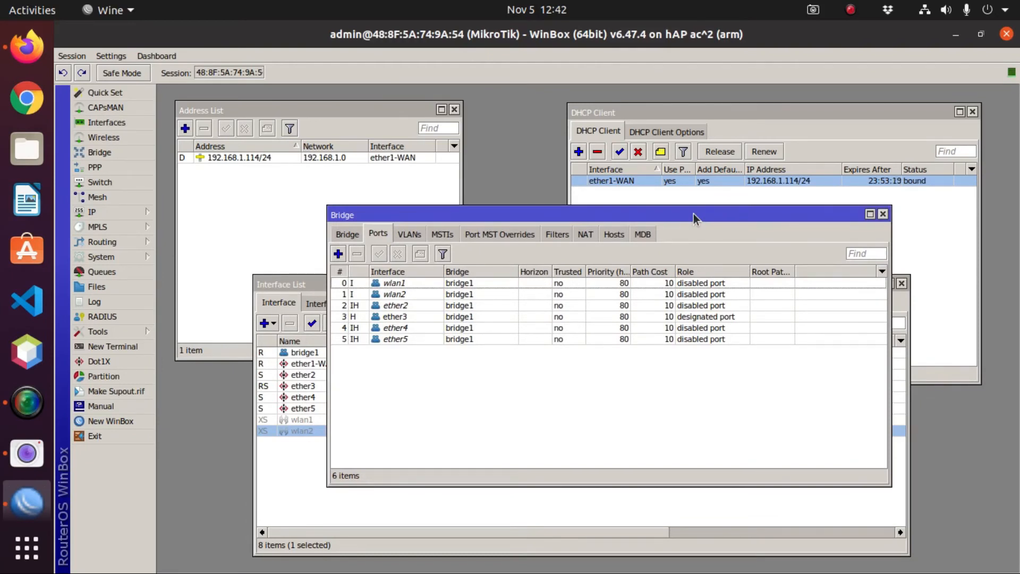
pyautogui.click(883, 215)
# - Add the IP address 10.10.100.1/24 to the bridge1 interface in the Address List
pyautogui.click(269, 110)
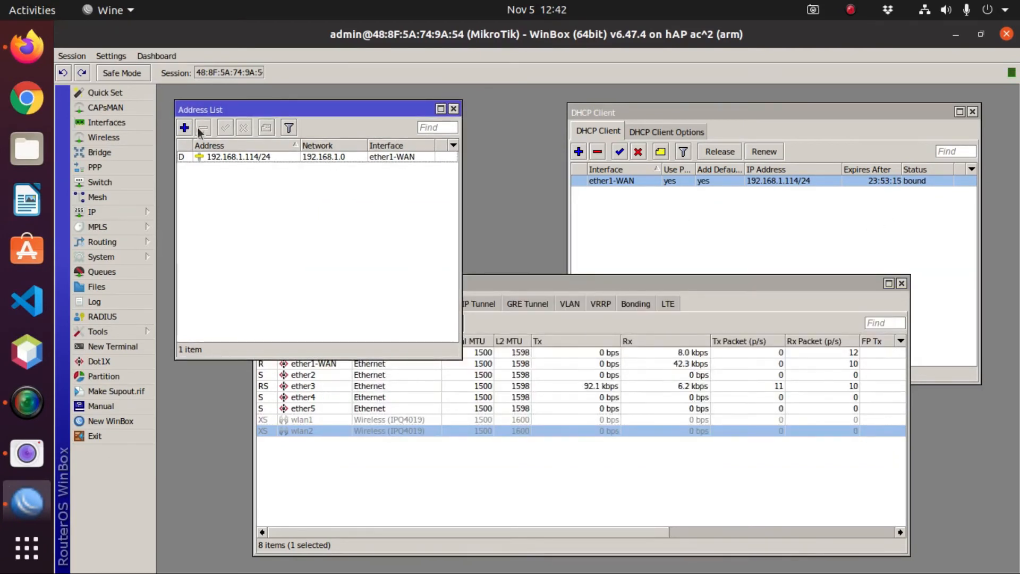
pyautogui.moveTo(412, 110); pyautogui.dragTo(446, 111)
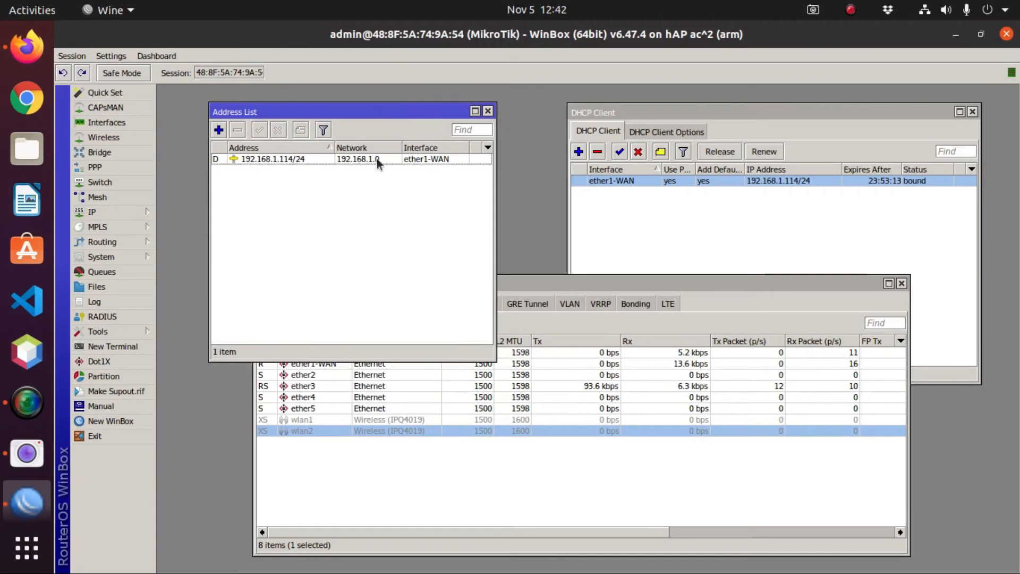
pyautogui.click(221, 132)
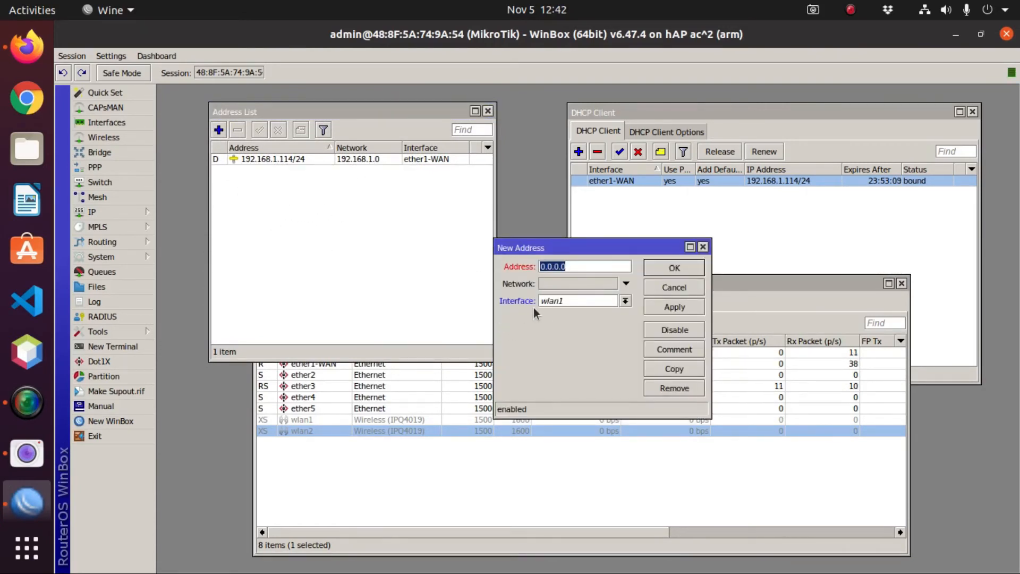
pyautogui.click(626, 302)
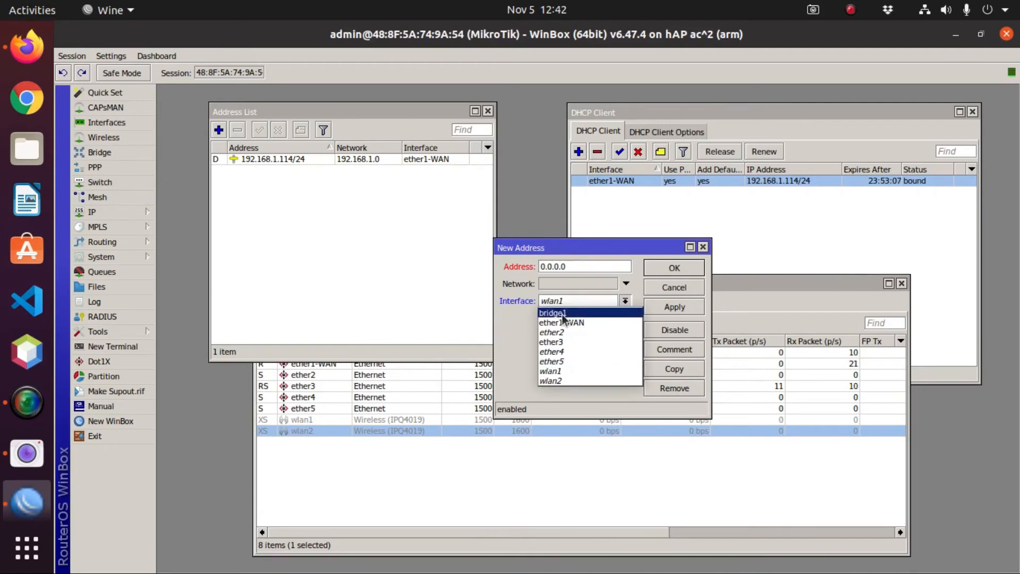
pyautogui.click(562, 314)
pyautogui.moveTo(579, 266); pyautogui.dragTo(395, 263)
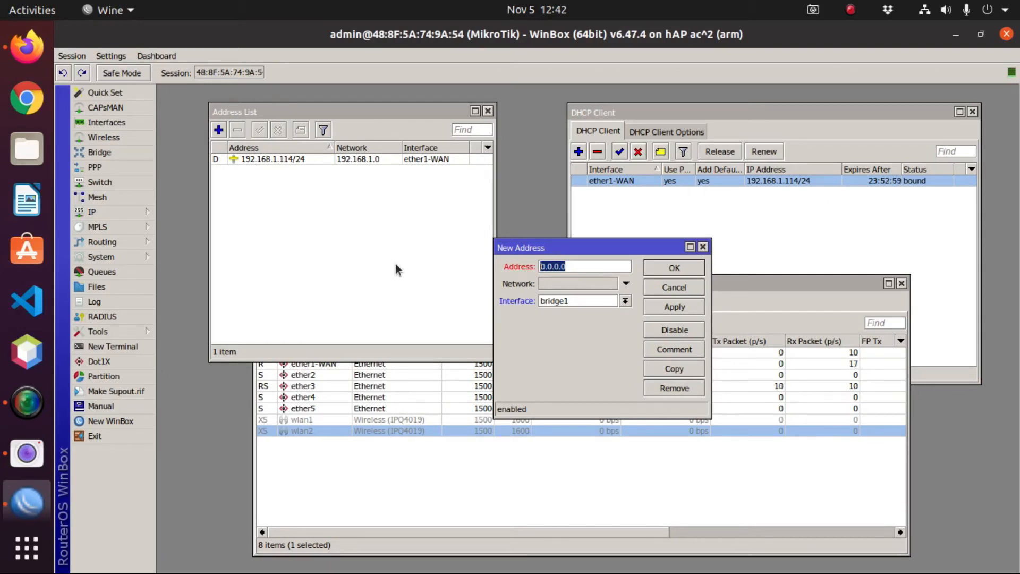
pyautogui.write('10.10.100.')
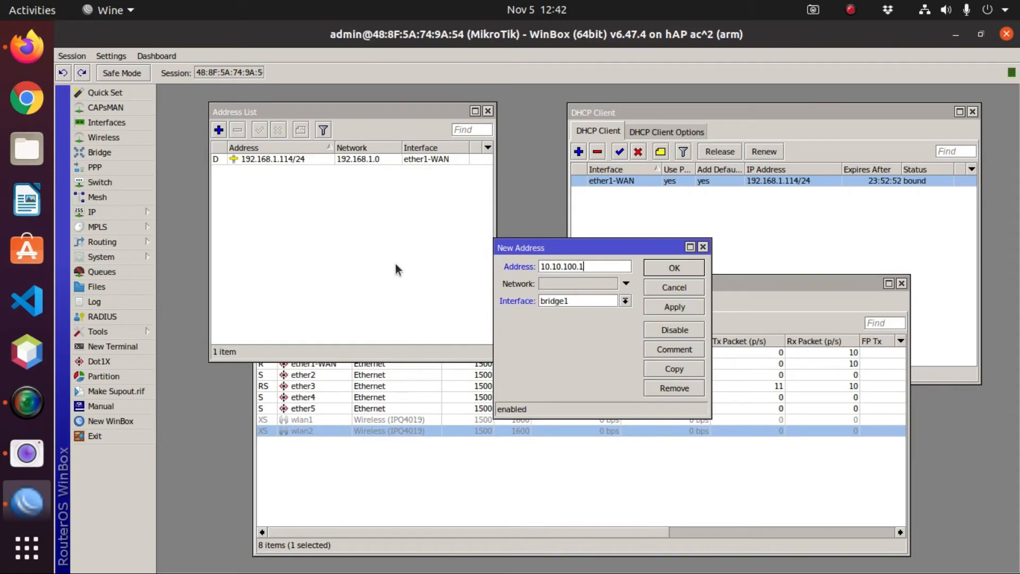
pyautogui.write('/24')
pyautogui.click(675, 307)
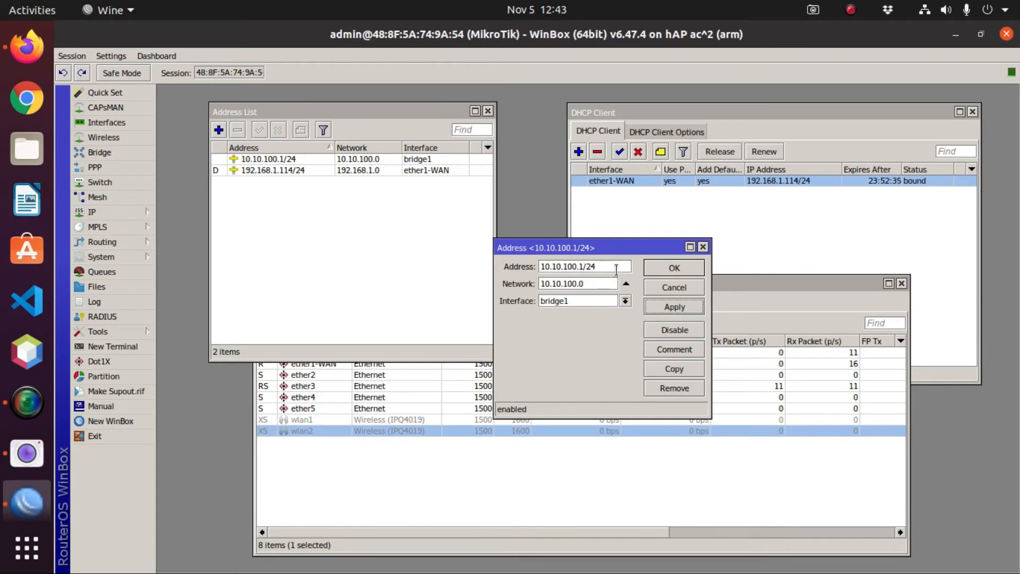
pyautogui.moveTo(616, 270)
pyautogui.click(666, 269)
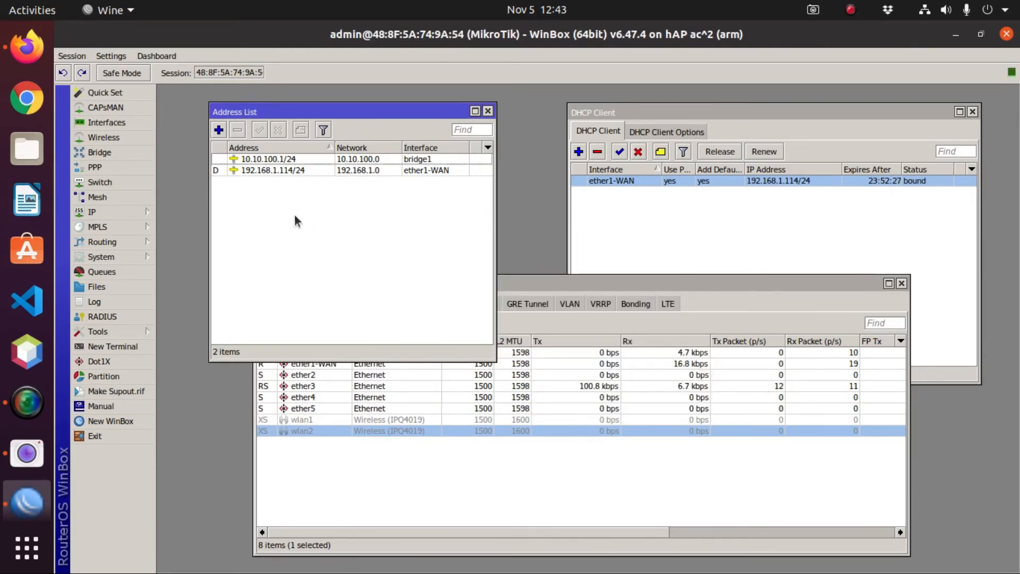
pyautogui.moveTo(308, 113); pyautogui.dragTo(270, 109)
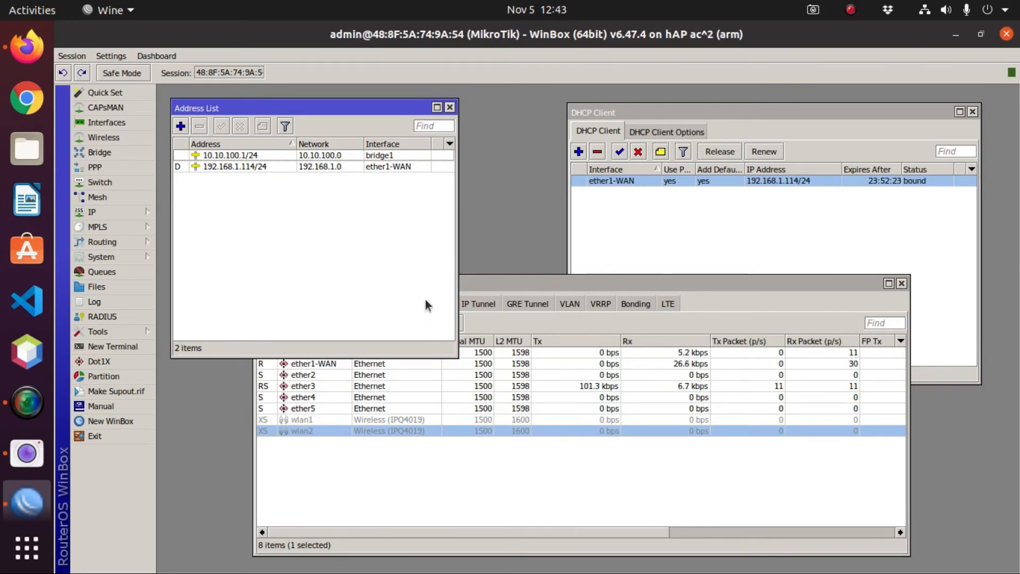
pyautogui.click(529, 286)
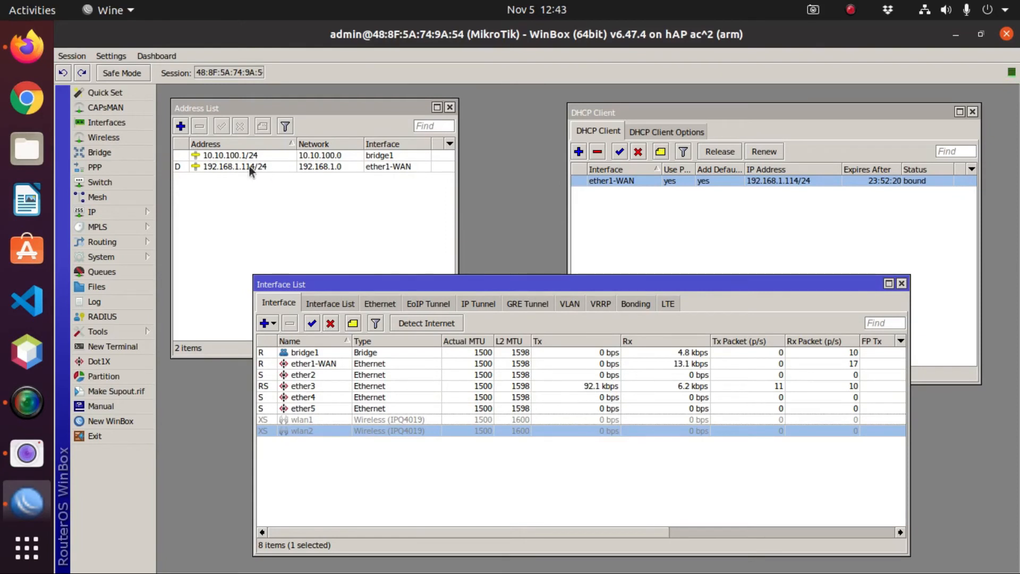
pyautogui.click(336, 109)
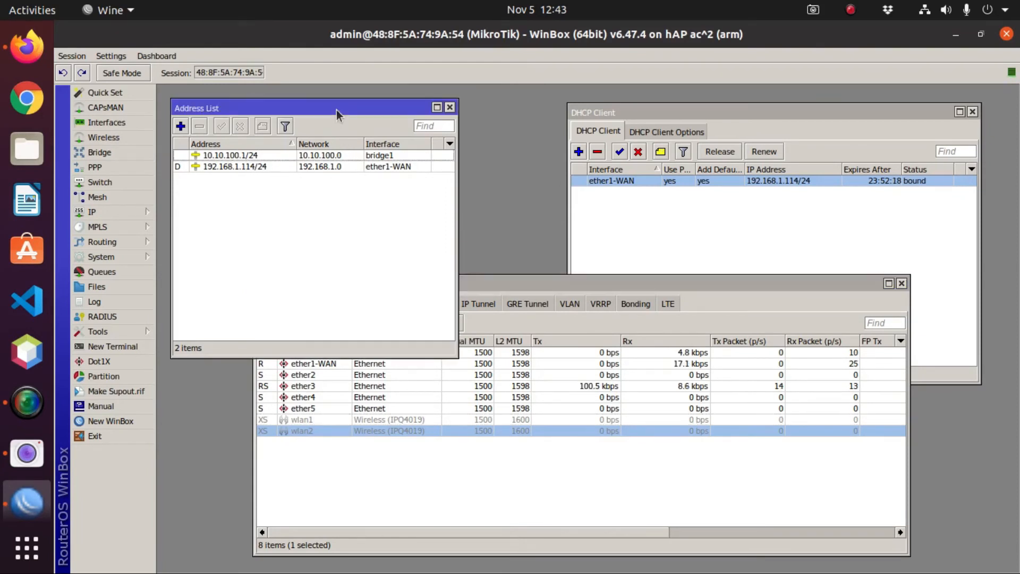
# - Start the DHCP server setup wizard with bridge1 as the DHCP server interface
pyautogui.click(110, 213)
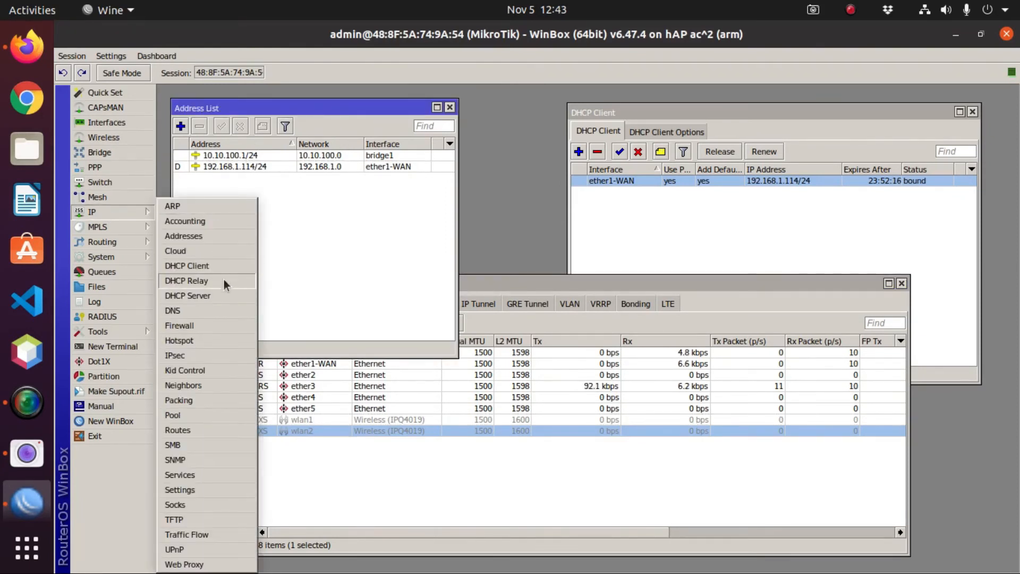
pyautogui.click(195, 297)
pyautogui.moveTo(579, 289); pyautogui.dragTo(613, 224)
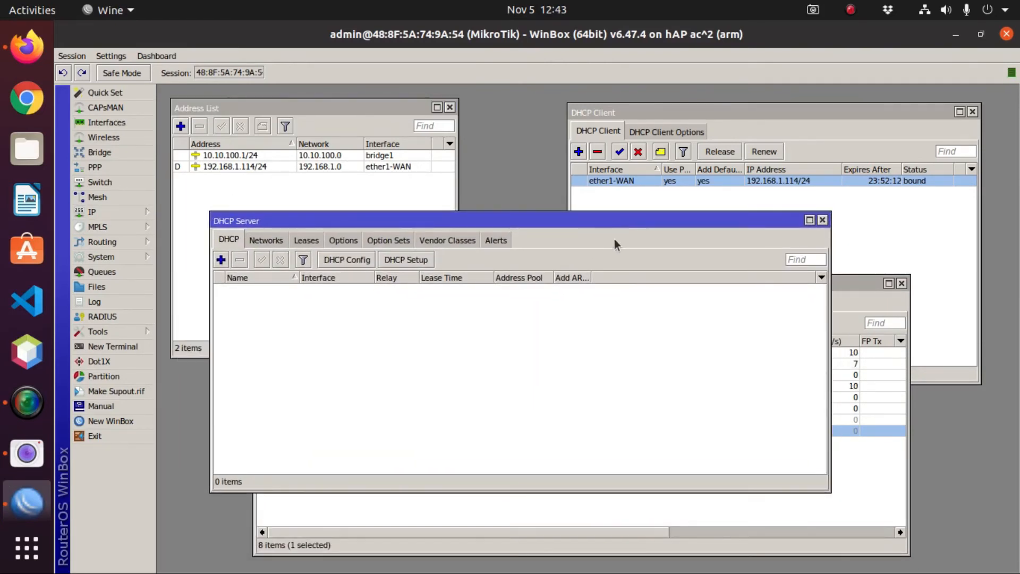
pyautogui.click(399, 260)
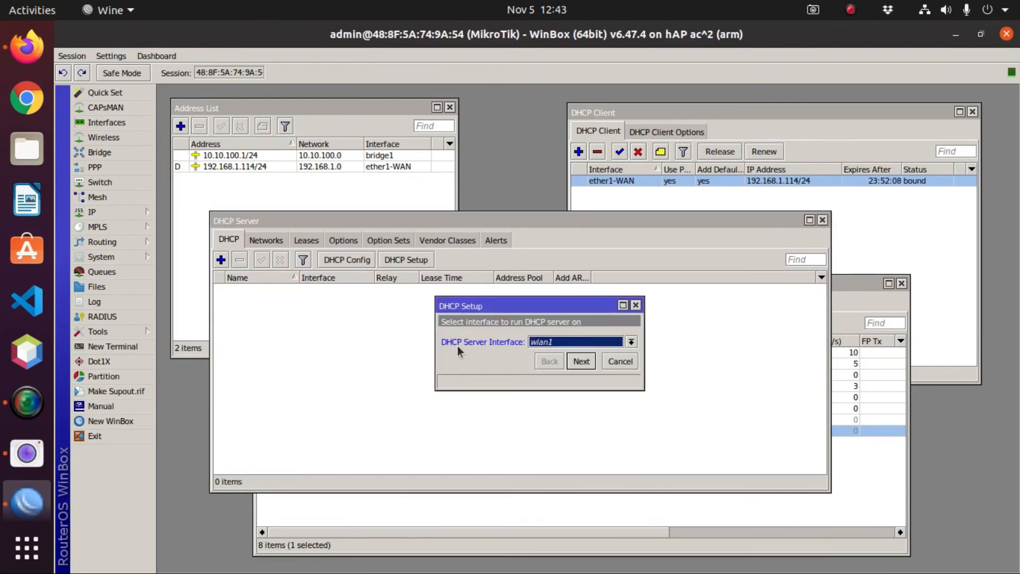
pyautogui.click(631, 342)
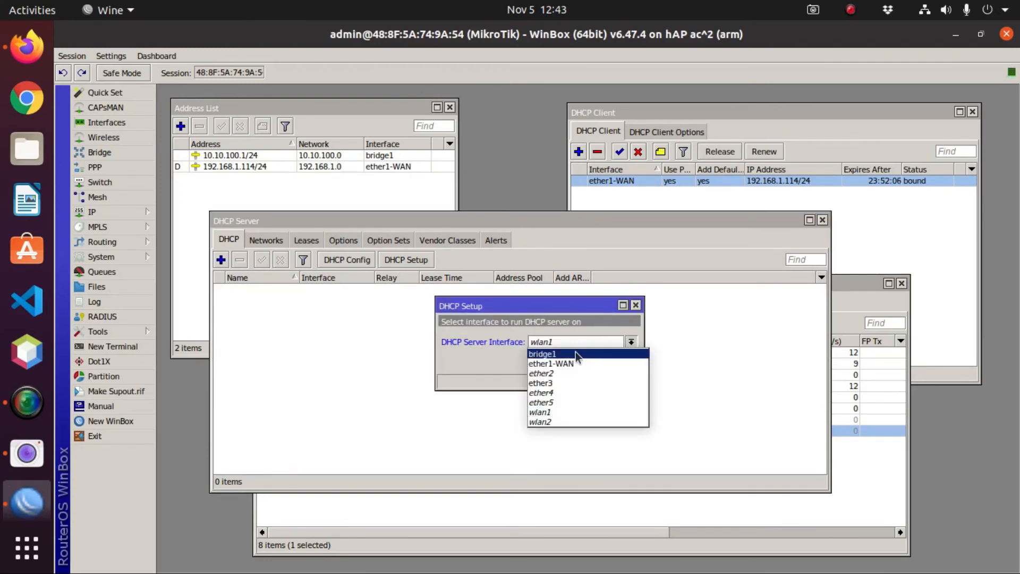
pyautogui.click(577, 354)
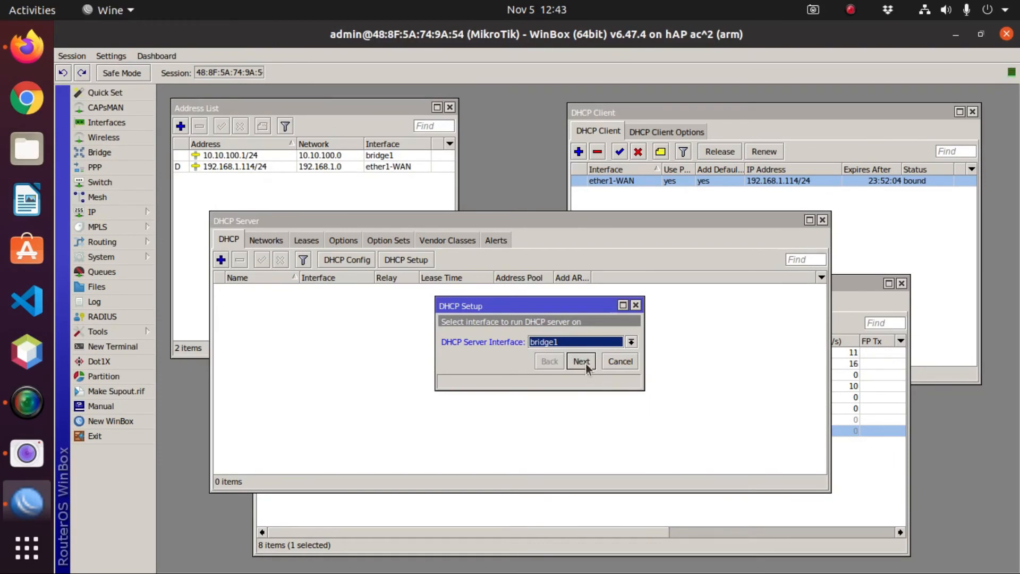
pyautogui.click(581, 361)
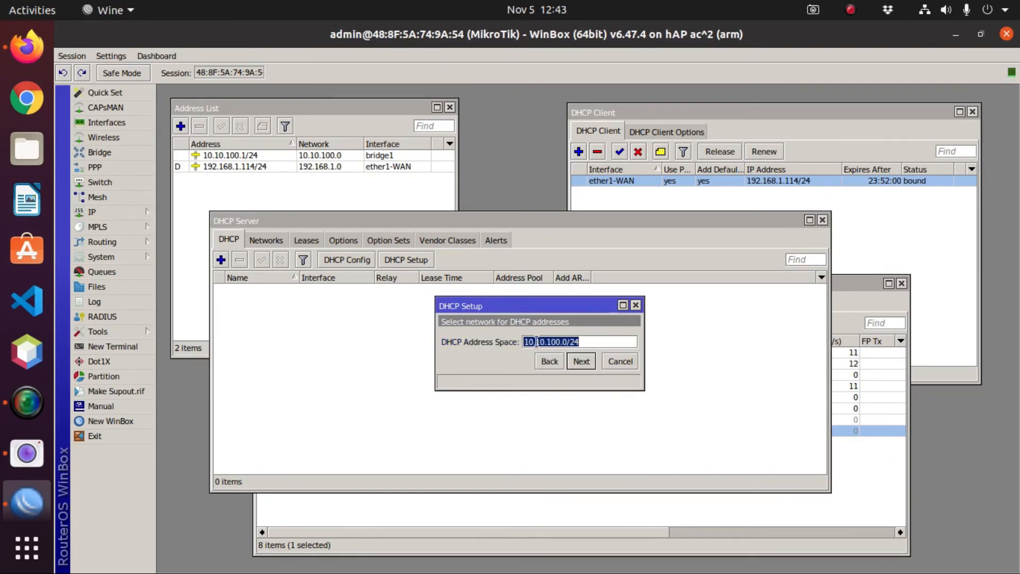
# - Accept 10.10.100.0/24 as the DHCP address space and 10.10.100.1 as the gateway for the DHCP network
pyautogui.click(594, 341)
pyautogui.click(581, 361)
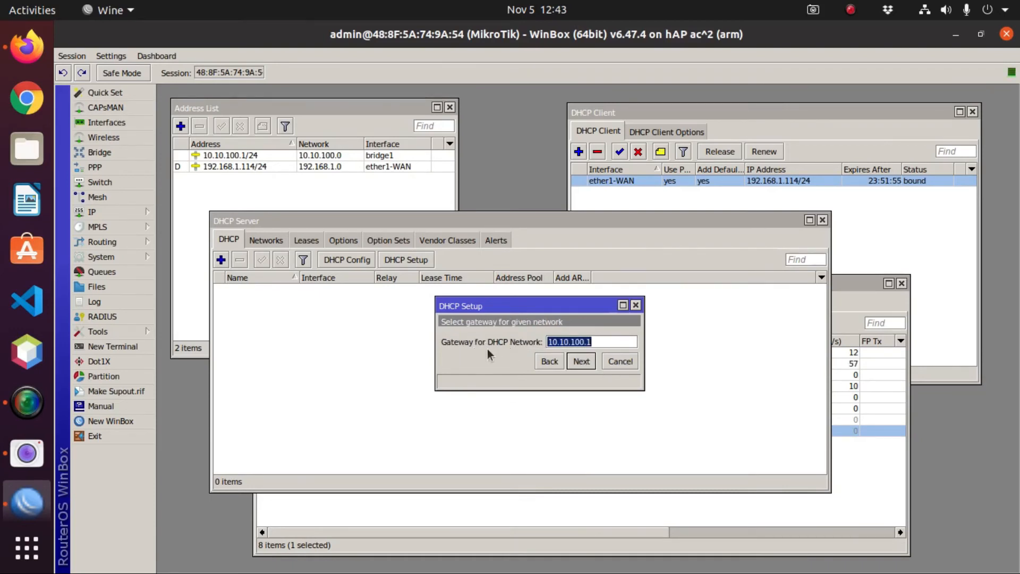
pyautogui.click(597, 343)
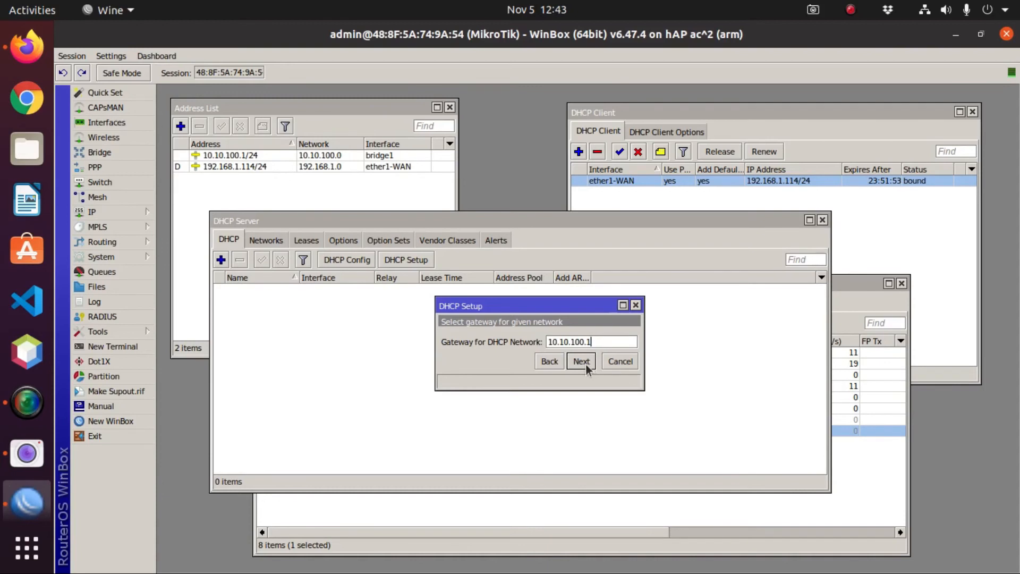
pyautogui.click(582, 361)
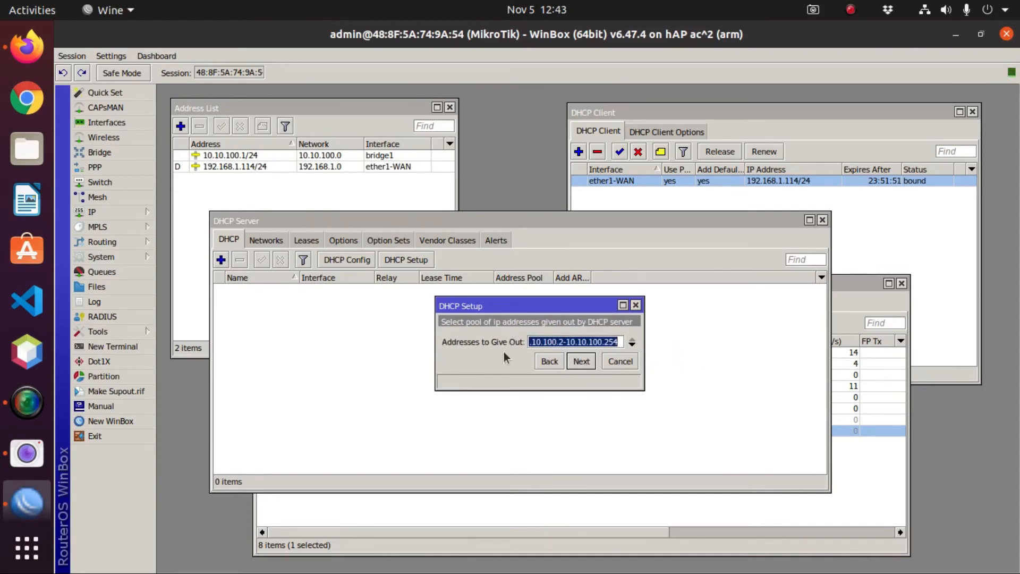
# - Accept the address pool 10.10.100.2-10.10.100.254 and the DNS server 192.168.1.1 for the DHCP server
pyautogui.moveTo(645, 346); pyautogui.dragTo(740, 346)
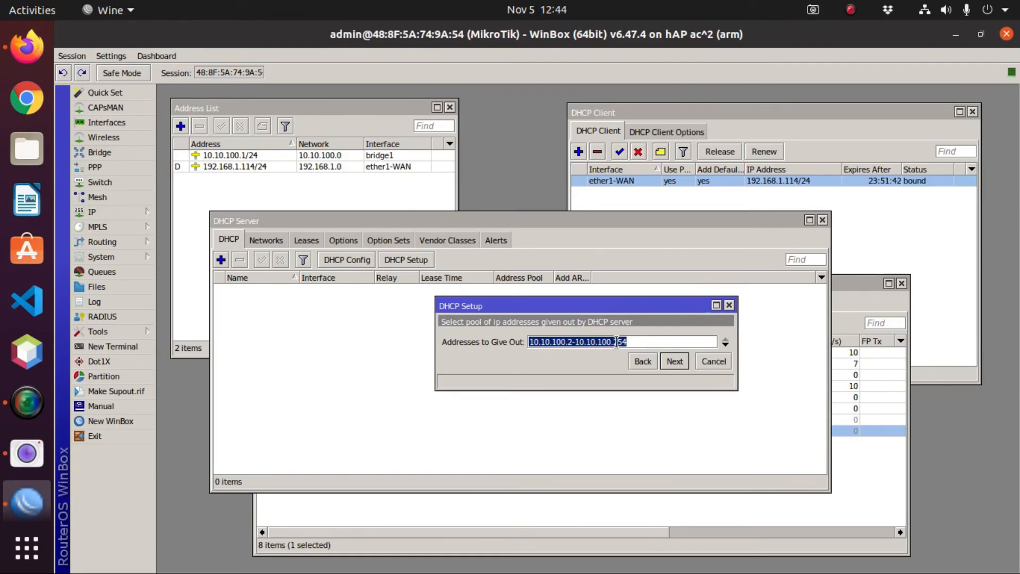
pyautogui.click(675, 362)
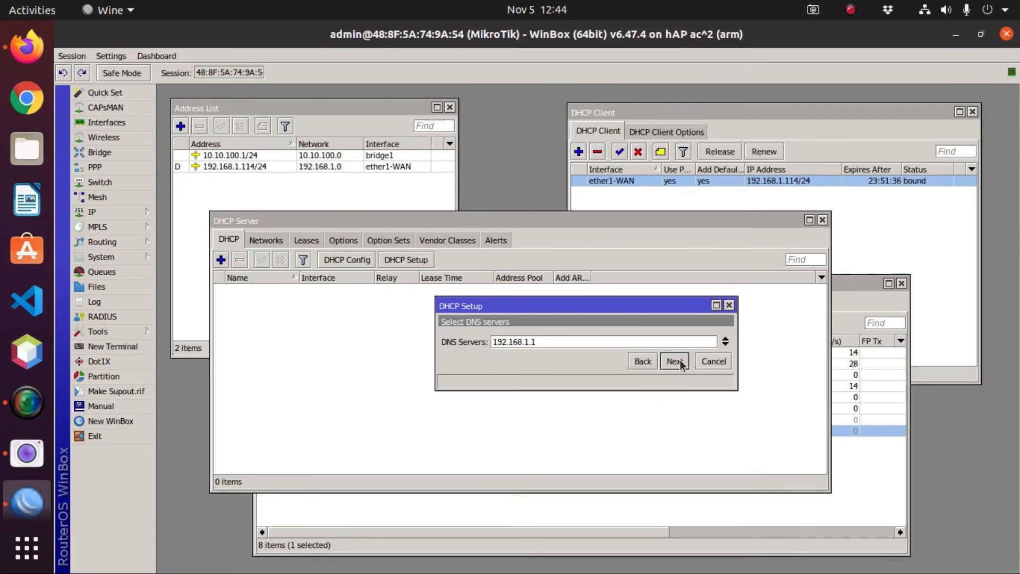
pyautogui.click(678, 362)
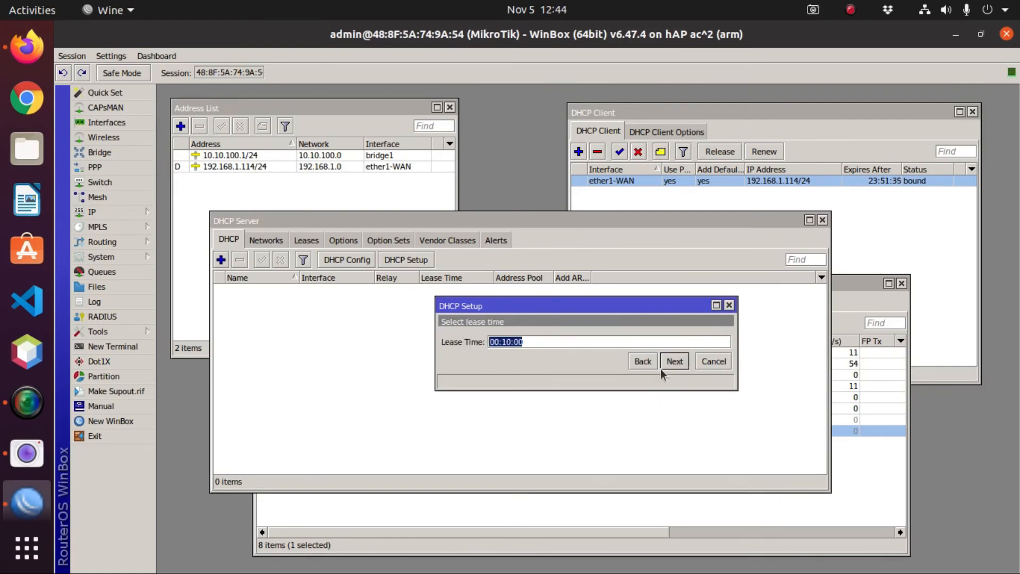
# - Set the DHCP lease time to 01:00:00 and finish the DHCP setup
pyautogui.click(552, 342)
pyautogui.press('BackSpace')
pyautogui.write('1')
pyautogui.press('Right')
pyautogui.press('Right')
pyautogui.press('BackSpace')
pyautogui.write('0')
pyautogui.click(674, 362)
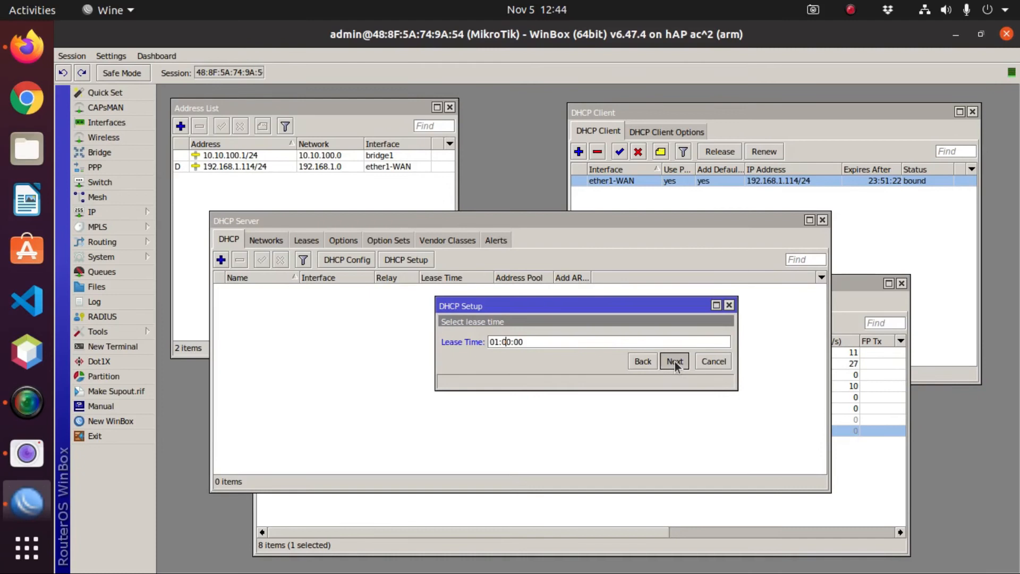
pyautogui.click(589, 325)
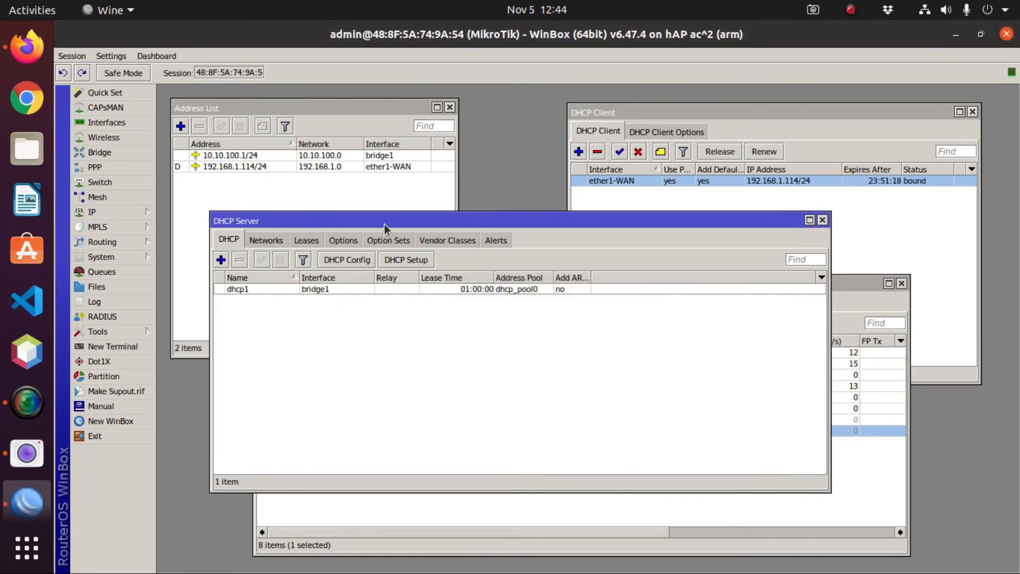
# - Close the DHCP Server and Address List windows
pyautogui.moveTo(384, 224); pyautogui.dragTo(426, 202)
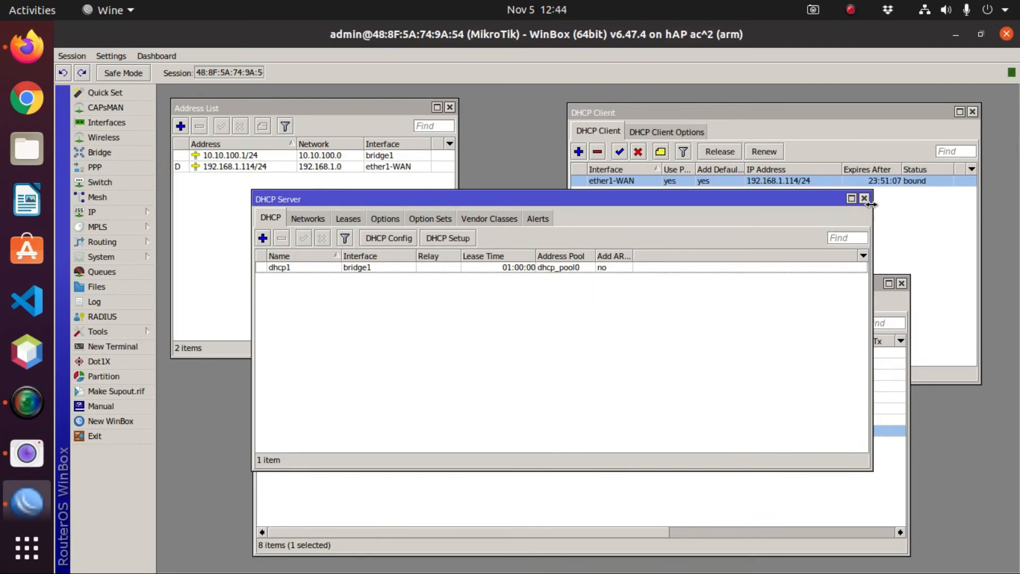
pyautogui.click(864, 198)
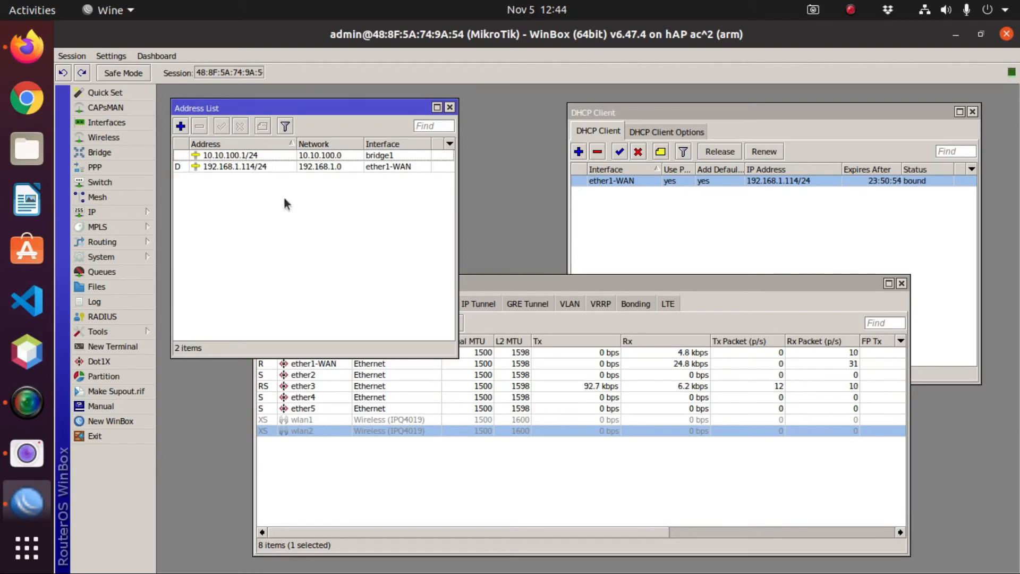
pyautogui.click(449, 107)
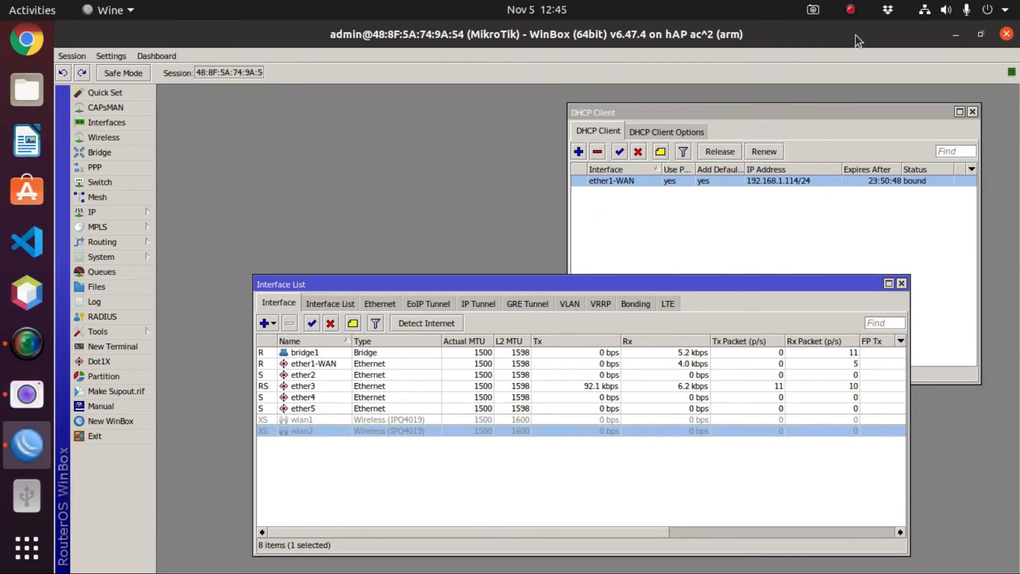
# - Open the computer's wired network settings and turn the wired connection off
pyautogui.click(929, 11)
pyautogui.click(845, 154)
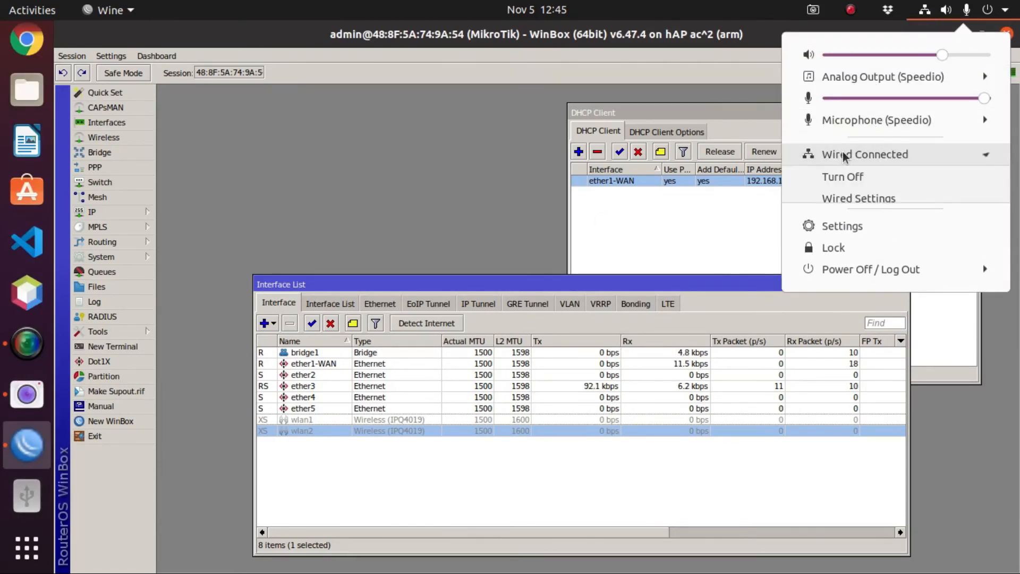
pyautogui.click(821, 199)
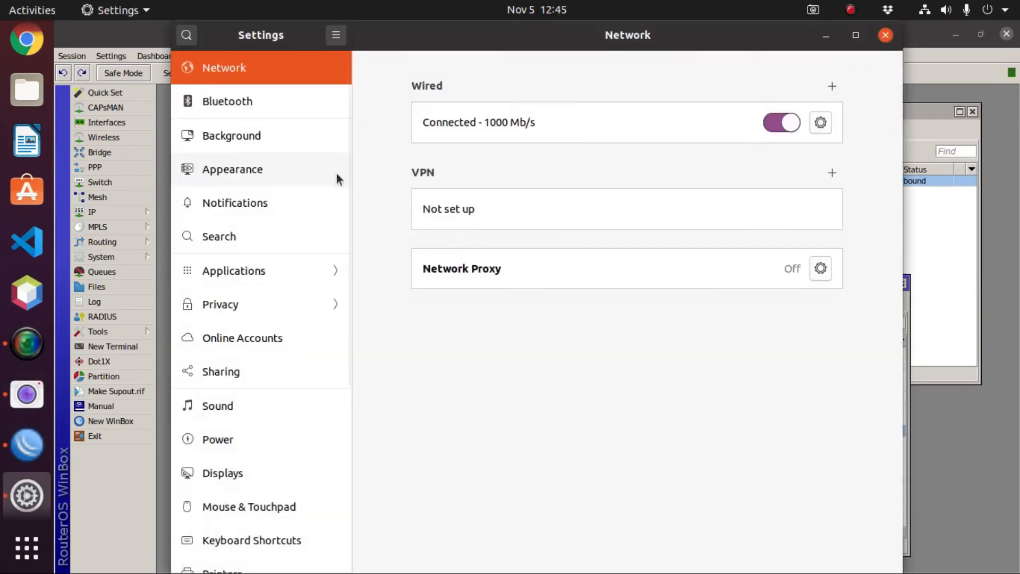
pyautogui.click(792, 122)
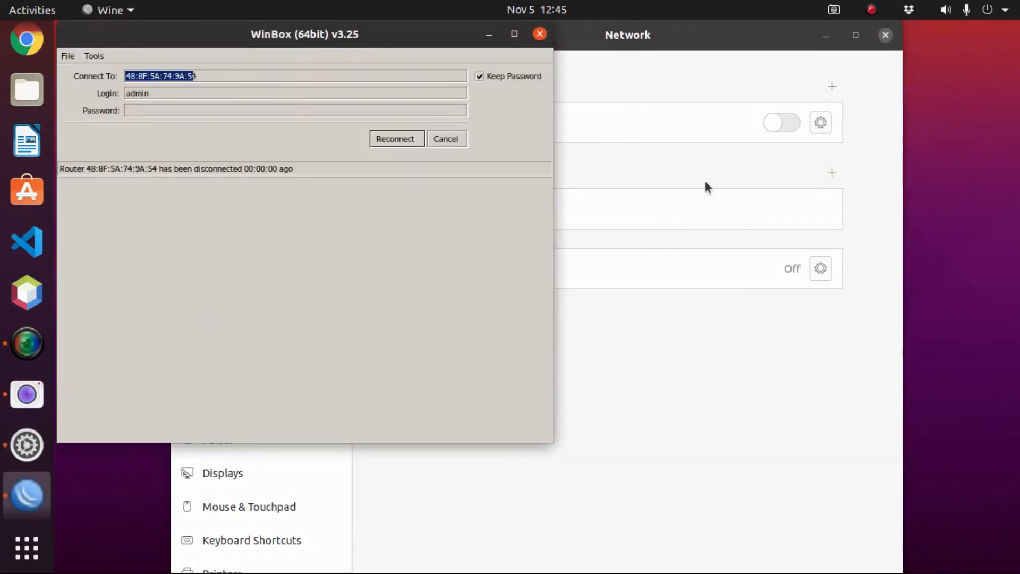
# - Choose Automatic (DHCP) as the wired connection's IPv4 method and apply the profile settings
pyautogui.click(617, 36)
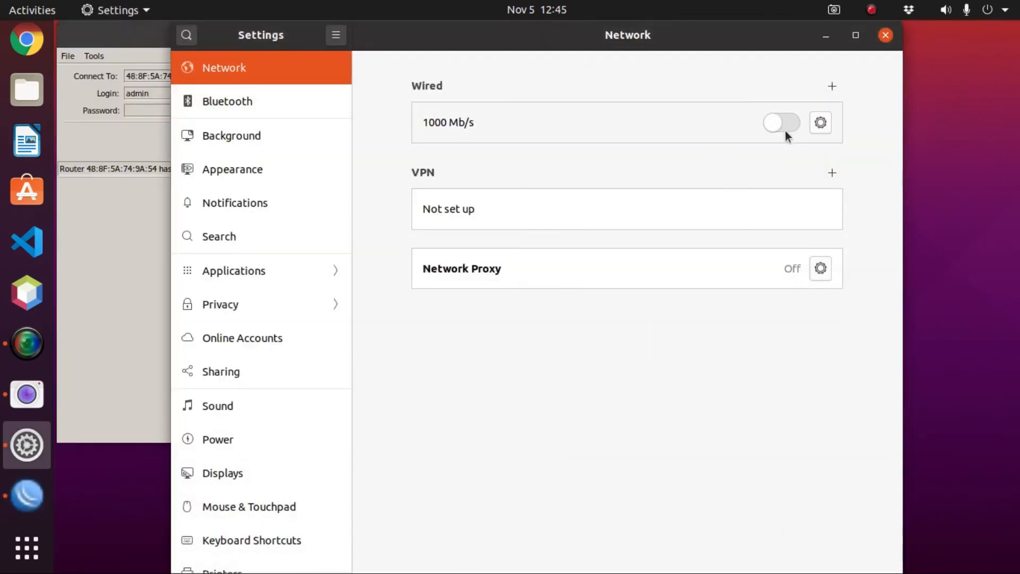
pyautogui.click(821, 124)
pyautogui.click(486, 212)
pyautogui.click(472, 252)
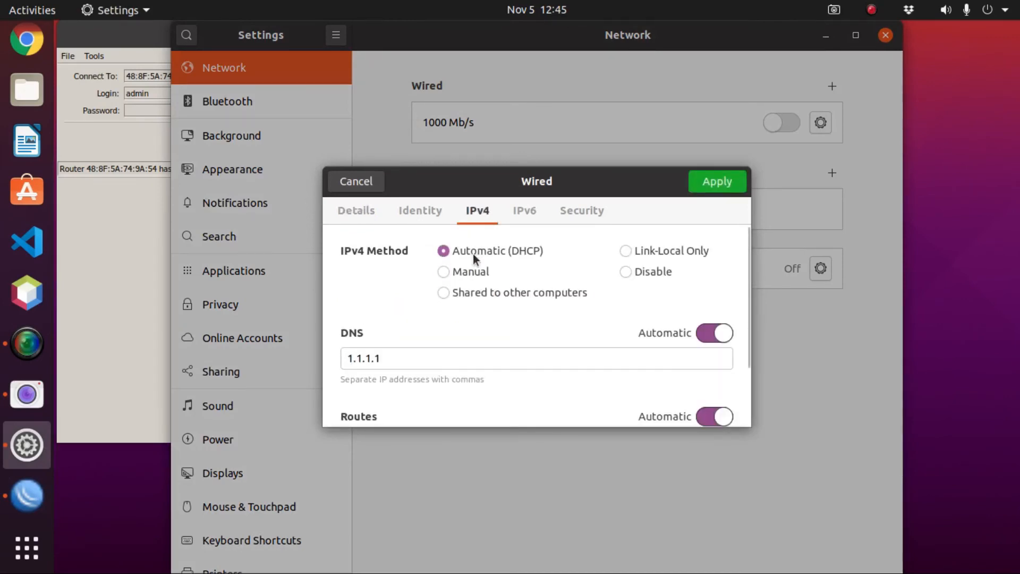
pyautogui.click(723, 184)
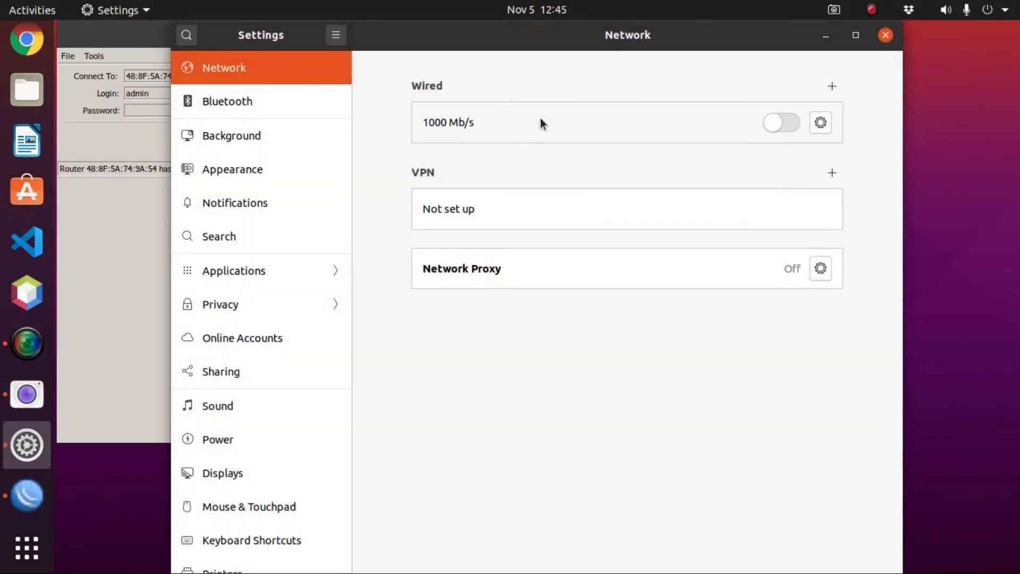
# - Turn the wired connection back on, check its assigned IP details, and close the network settings
pyautogui.click(773, 123)
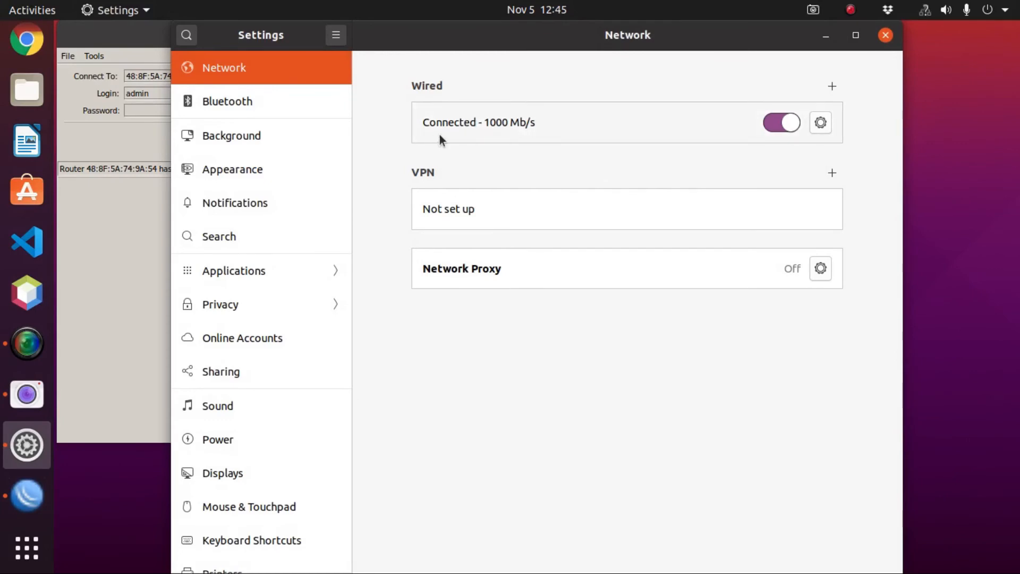
pyautogui.click(820, 122)
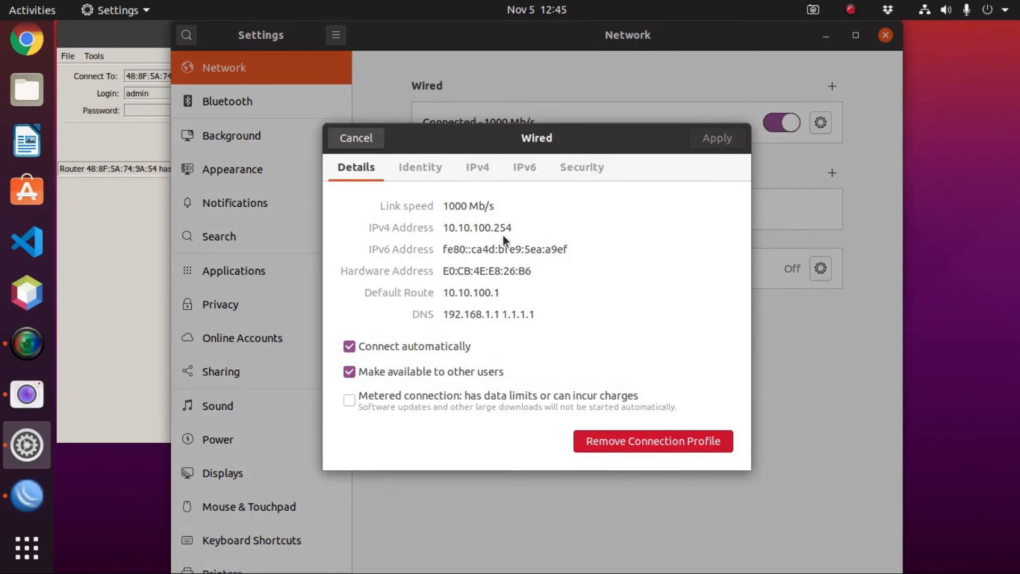
pyautogui.click(367, 138)
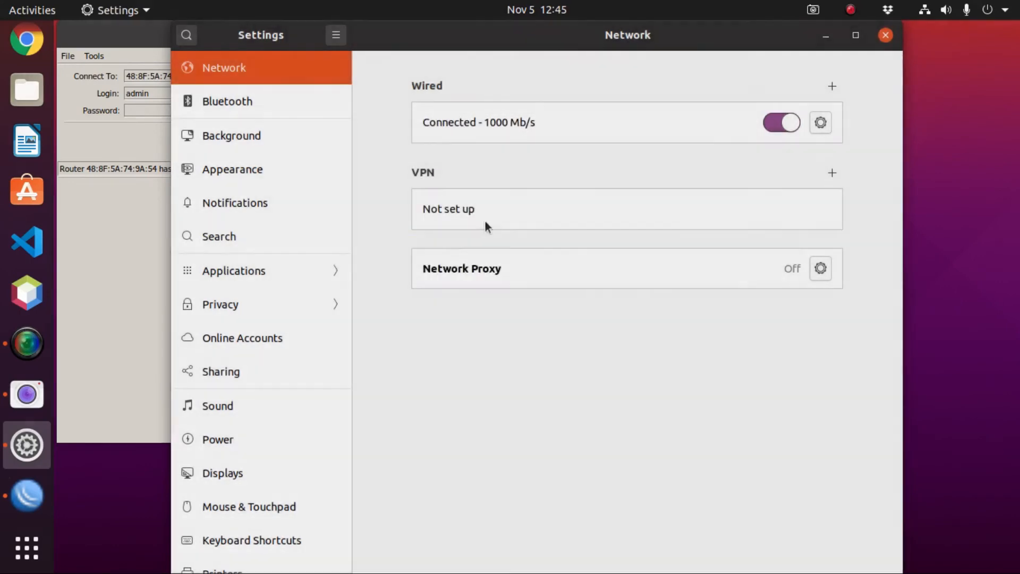
pyautogui.click(886, 35)
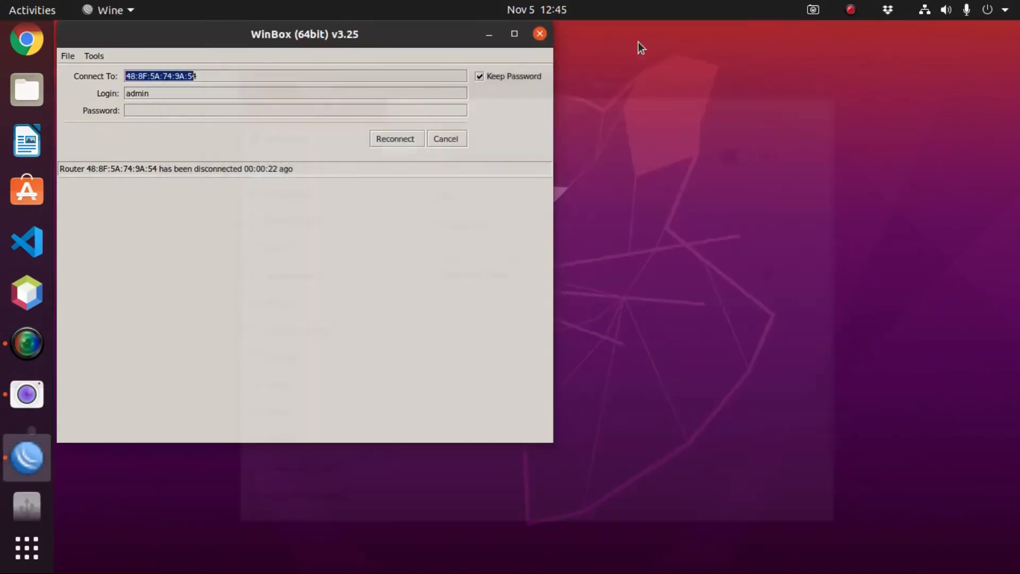
# - Reconnect WinBox to the neighbouring router through its IP address 10.10.100.1 with the admin login
pyautogui.moveTo(311, 47); pyautogui.dragTo(416, 115)
pyautogui.click(550, 206)
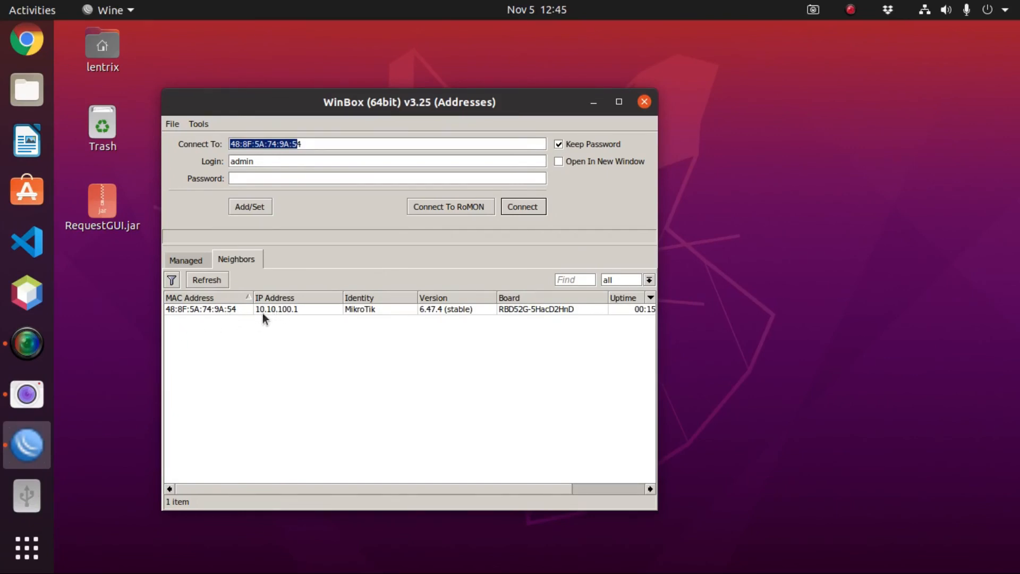
pyautogui.click(286, 310)
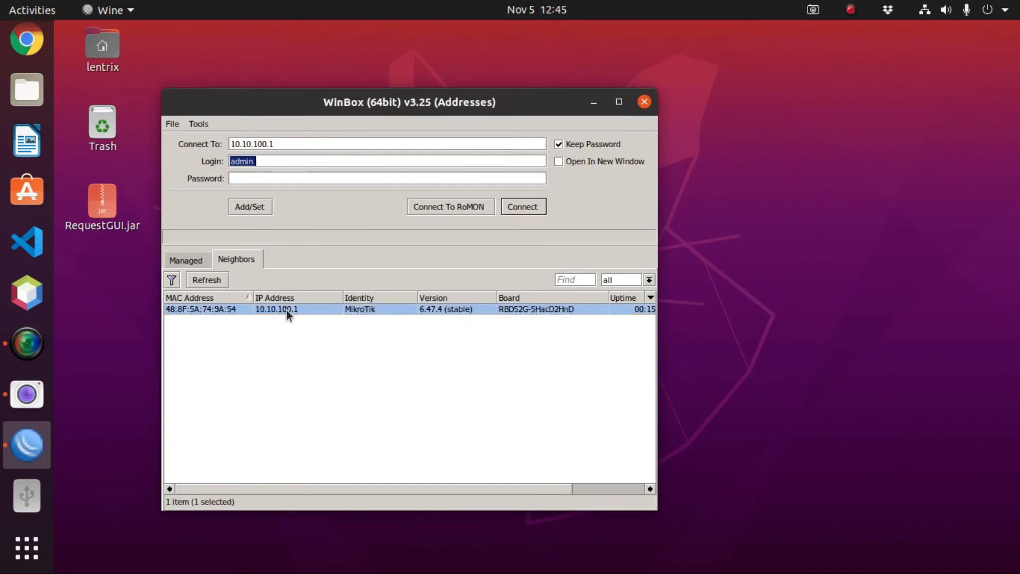
pyautogui.click(523, 206)
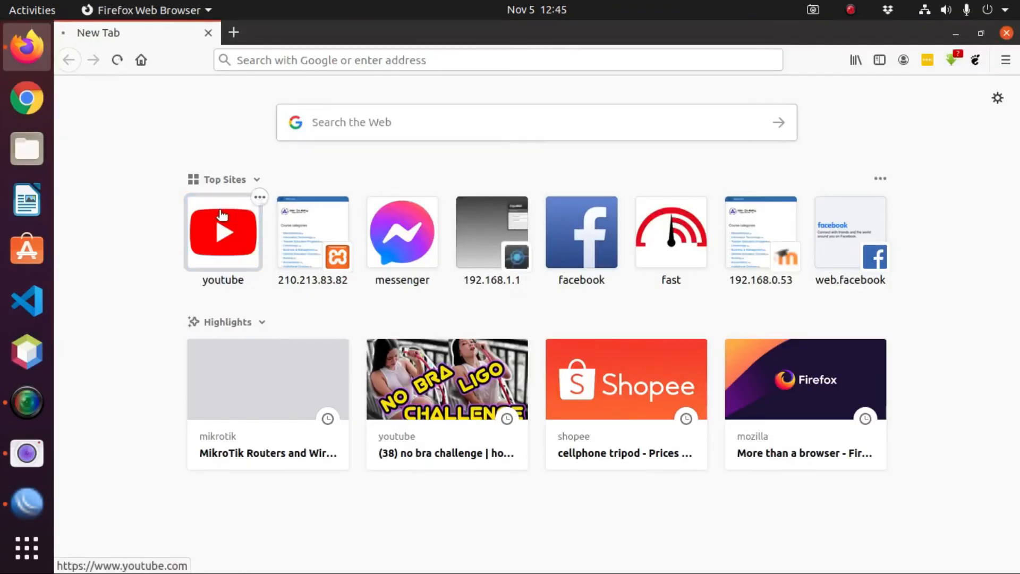
# - Load YouTube in Firefox to test internet access, and return to WinBox with its window maximized
pyautogui.click(223, 215)
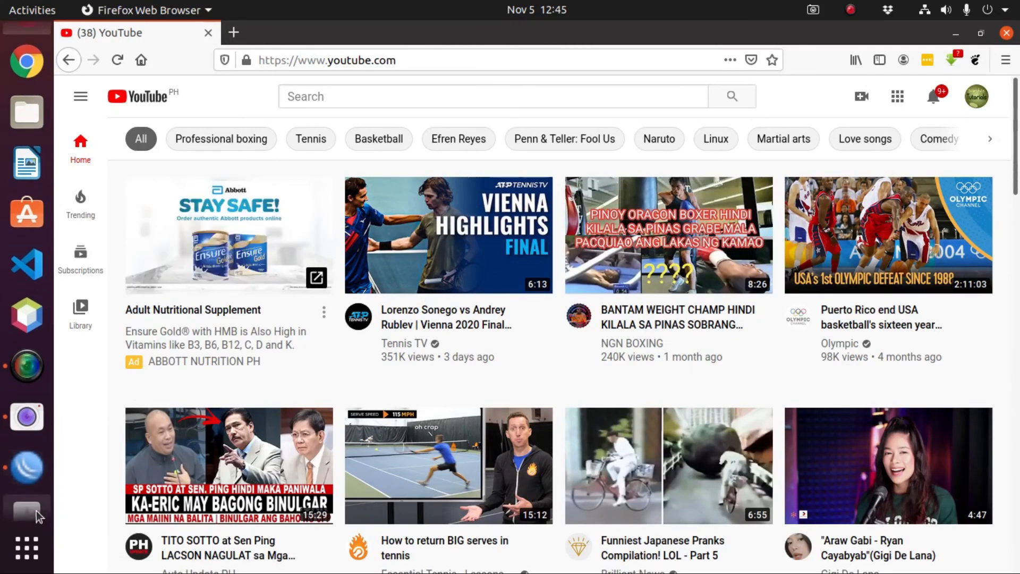
pyautogui.click(26, 446)
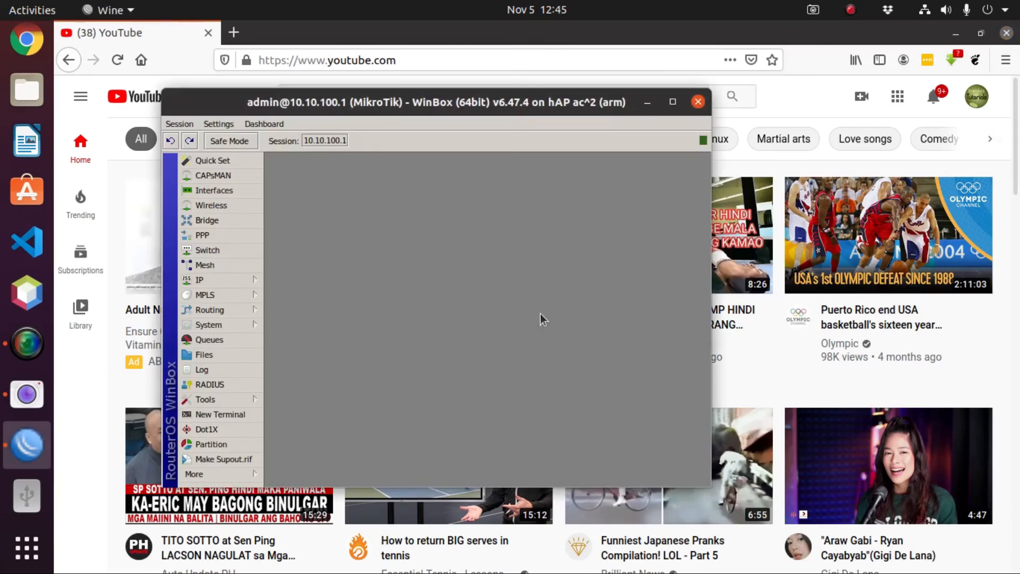
pyautogui.click(675, 101)
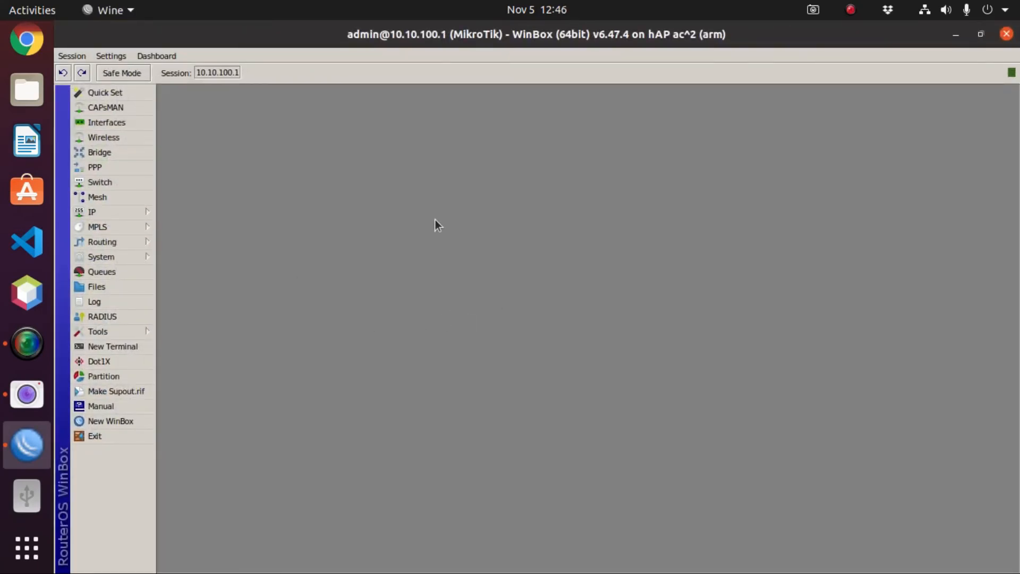
# - Examine the wireless settings of wlan1 and wlan2 to identify the band each interface uses
pyautogui.click(98, 139)
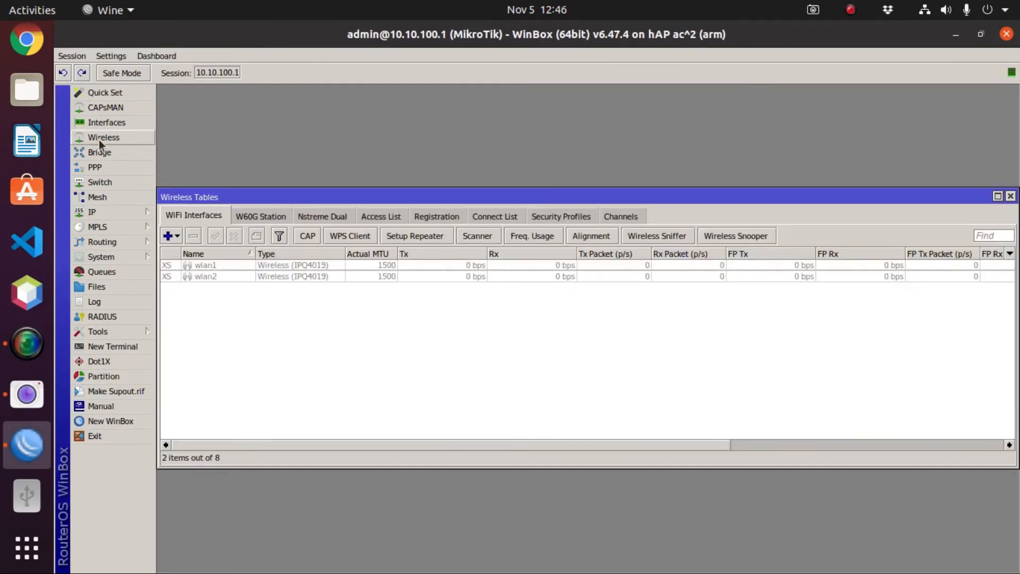
pyautogui.doubleClick(206, 266)
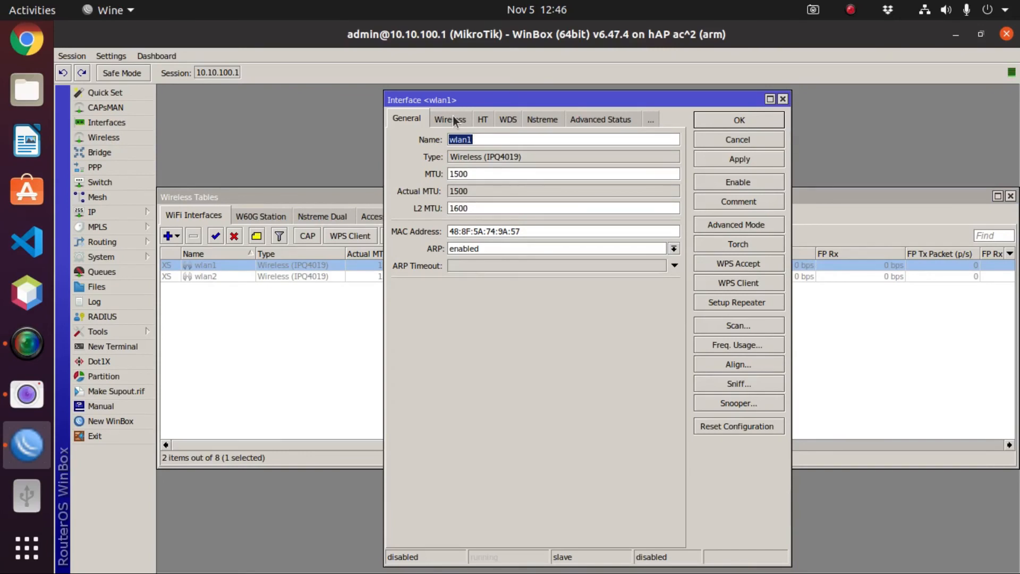
pyautogui.click(454, 120)
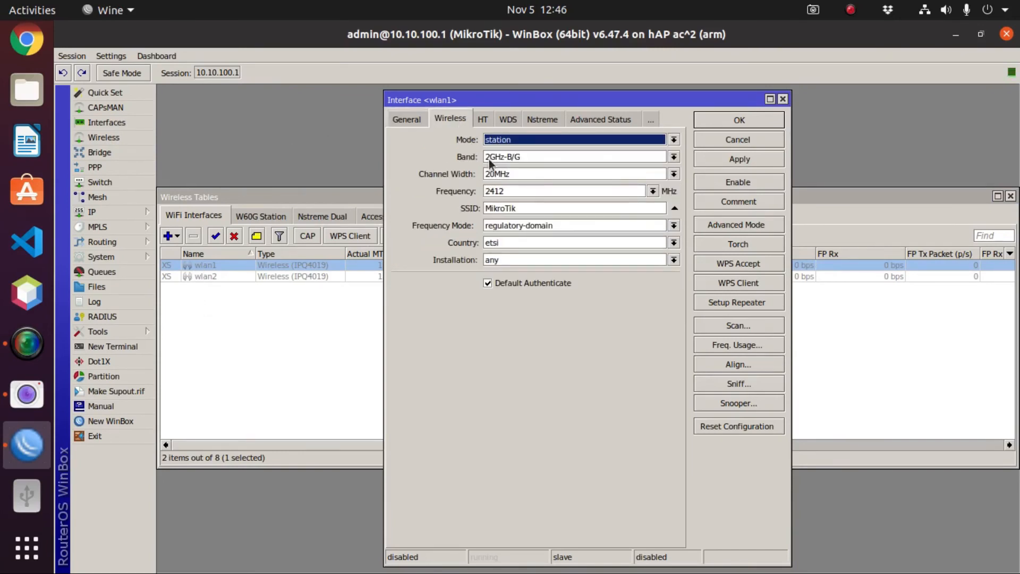
pyautogui.click(749, 121)
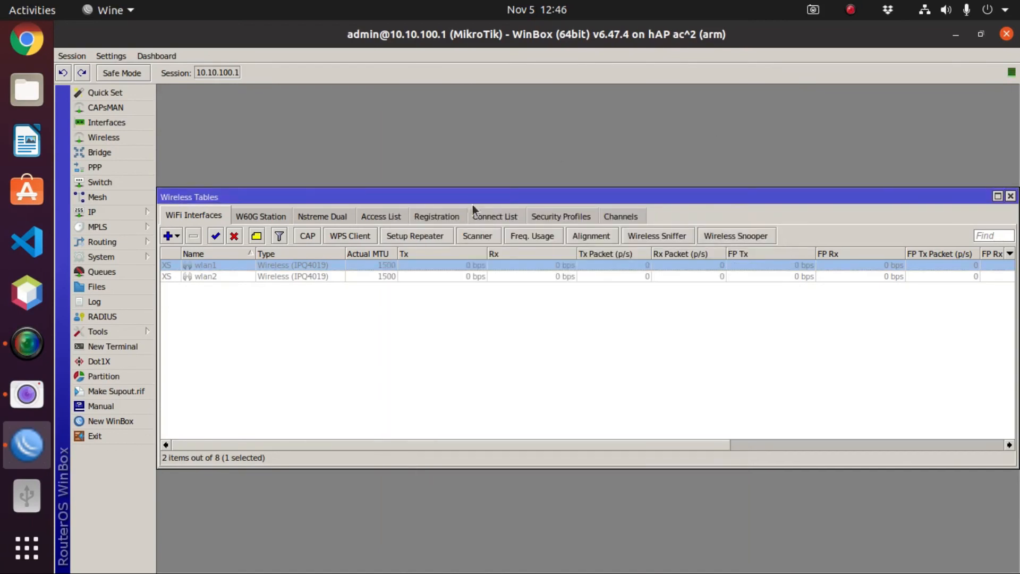
pyautogui.doubleClick(216, 276)
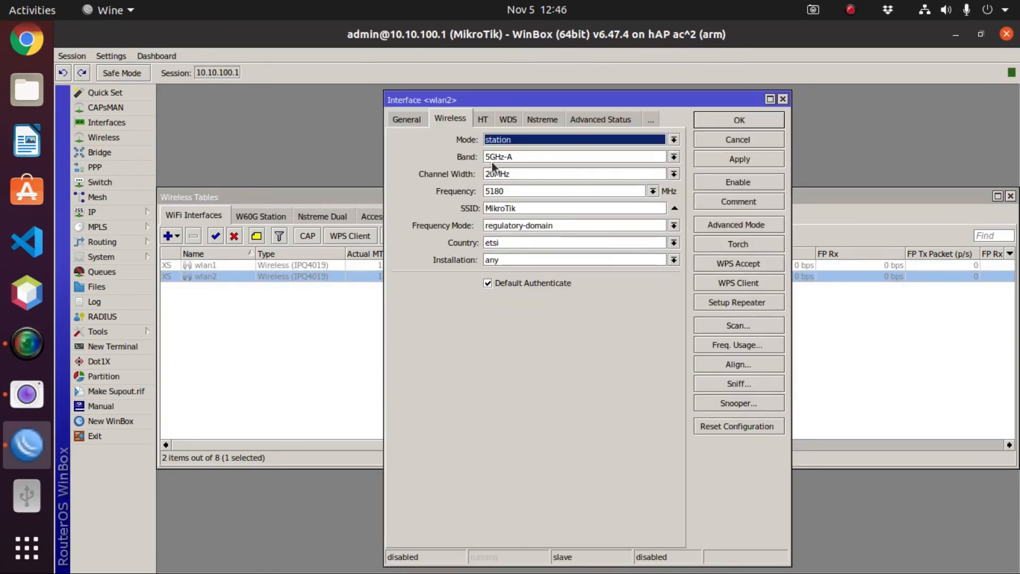
pyautogui.click(739, 141)
# - Show wlan1's wireless settings in Advanced Mode and select ap bridge as its mode
pyautogui.click(220, 266)
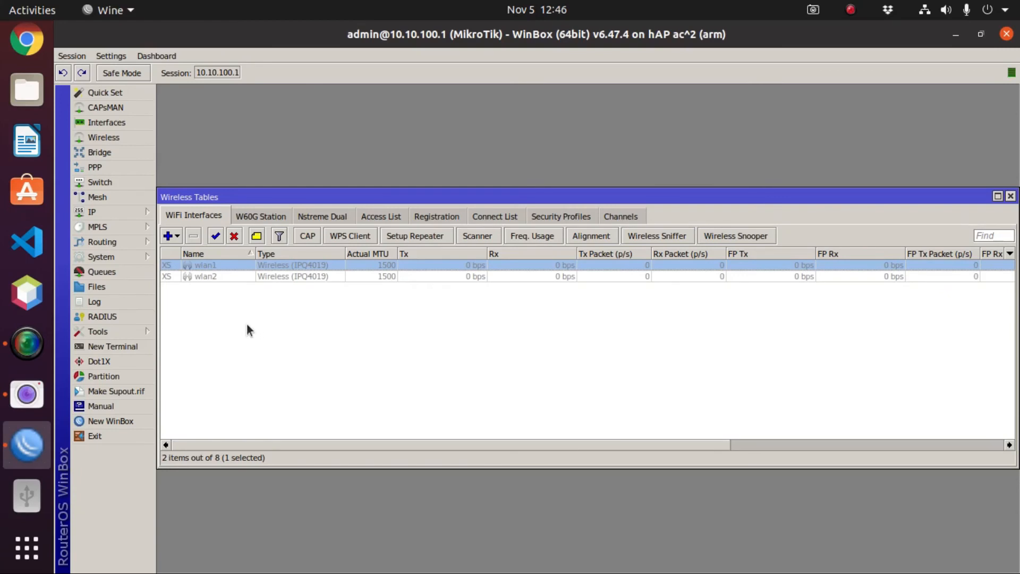
pyautogui.doubleClick(209, 268)
pyautogui.moveTo(584, 106); pyautogui.dragTo(459, 123)
pyautogui.click(611, 243)
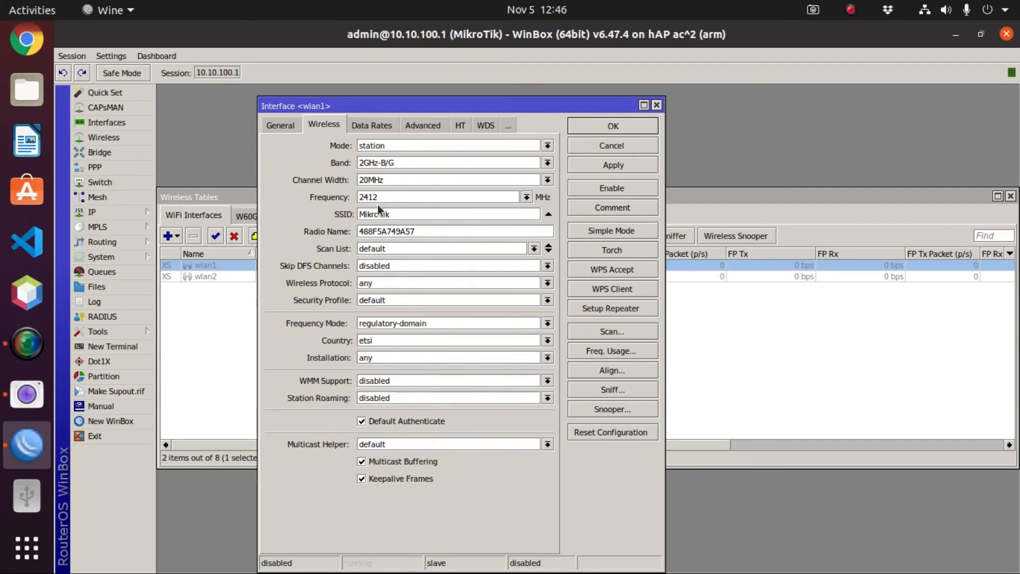
pyautogui.moveTo(423, 110); pyautogui.dragTo(412, 119)
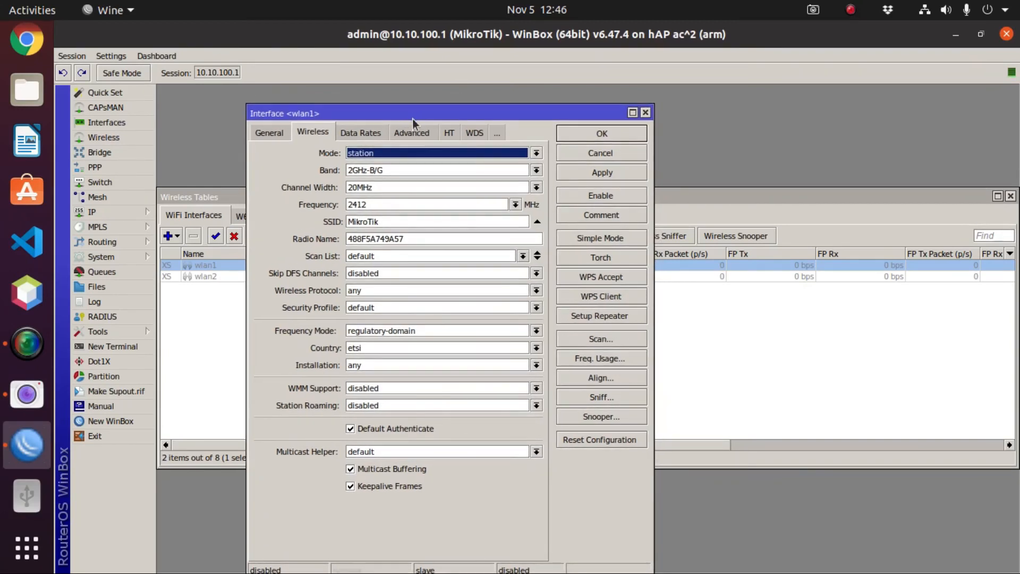
pyautogui.click(404, 153)
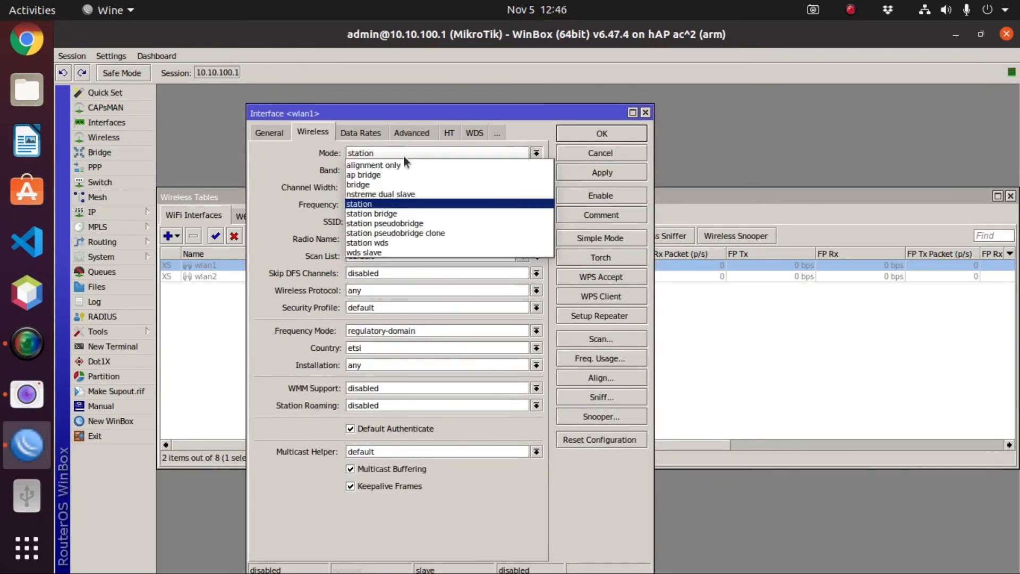
pyautogui.click(369, 175)
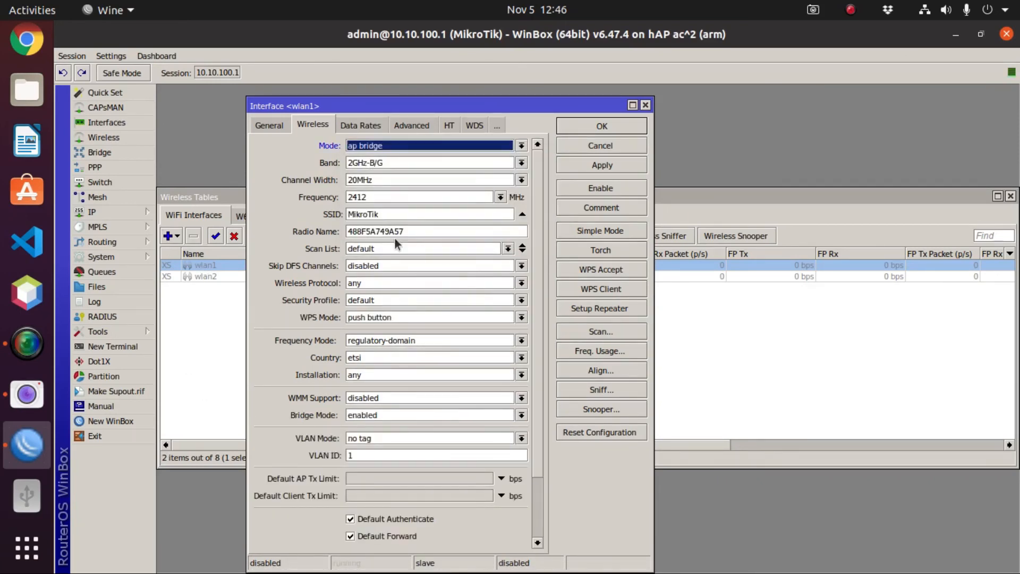
# - Review wlan1's band options and set its frequency to 2472 MHz
pyautogui.click(522, 163)
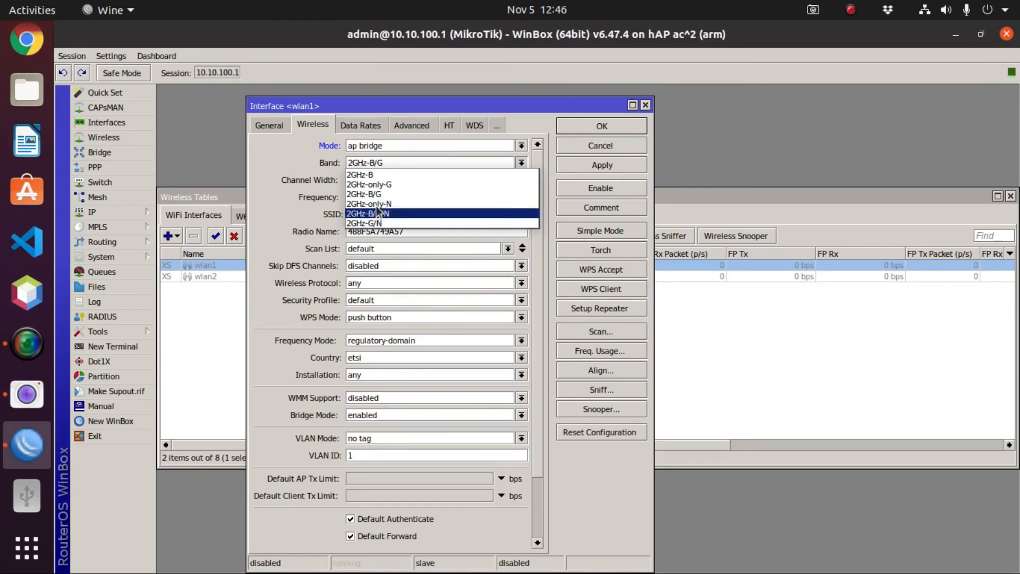
pyautogui.click(298, 161)
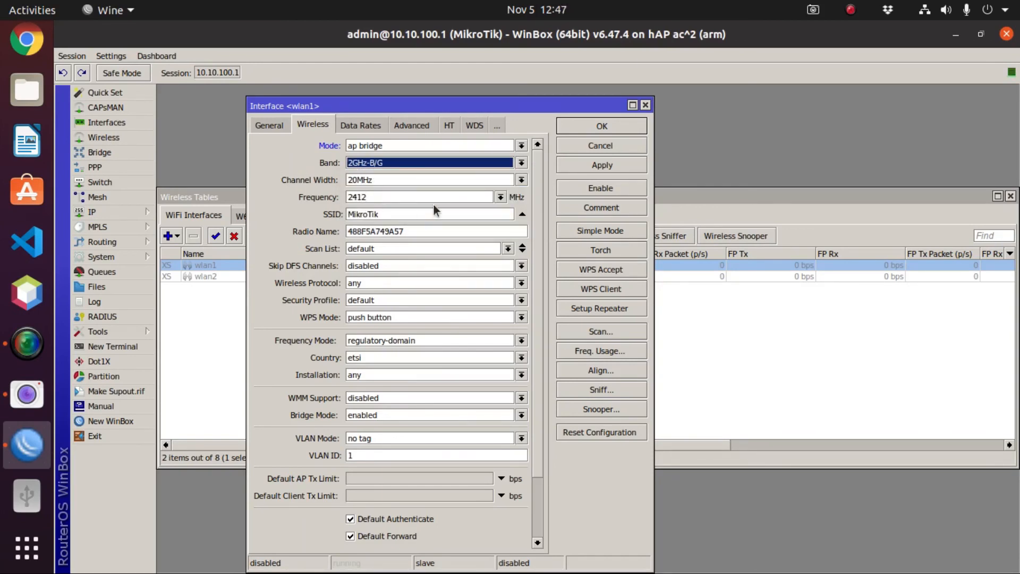
pyautogui.click(499, 197)
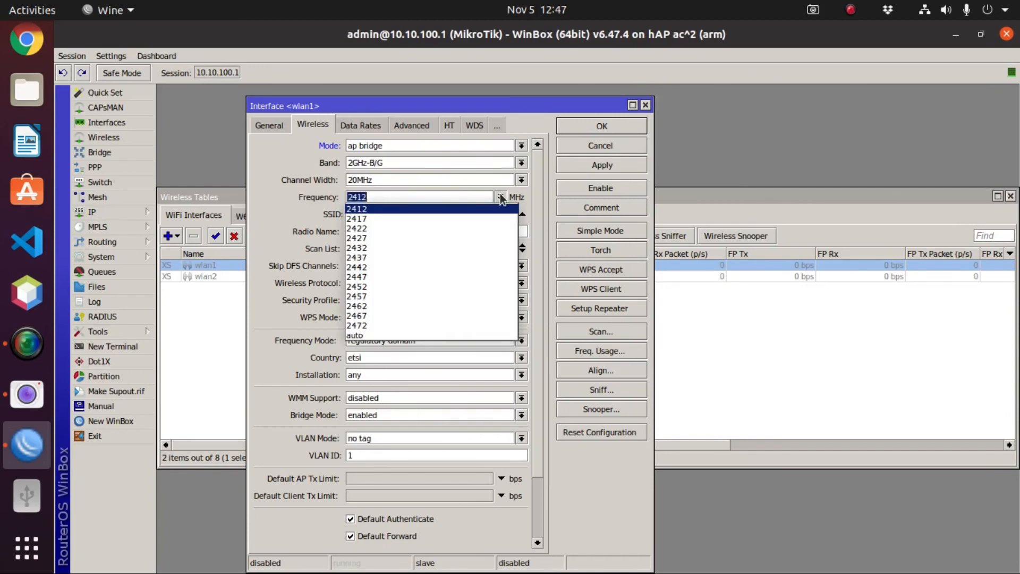
pyautogui.click(373, 325)
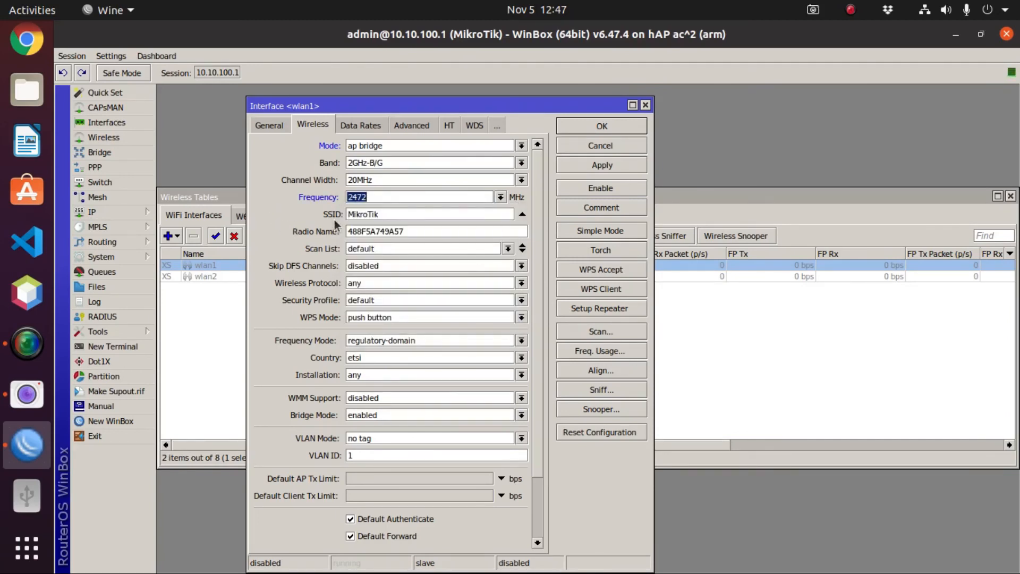
pyautogui.click(500, 197)
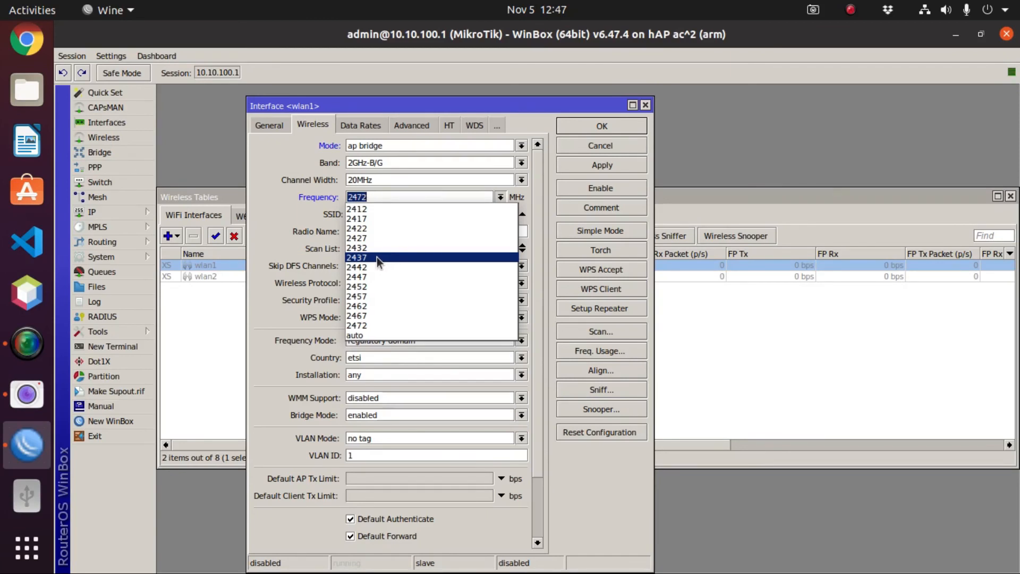
pyautogui.click(263, 213)
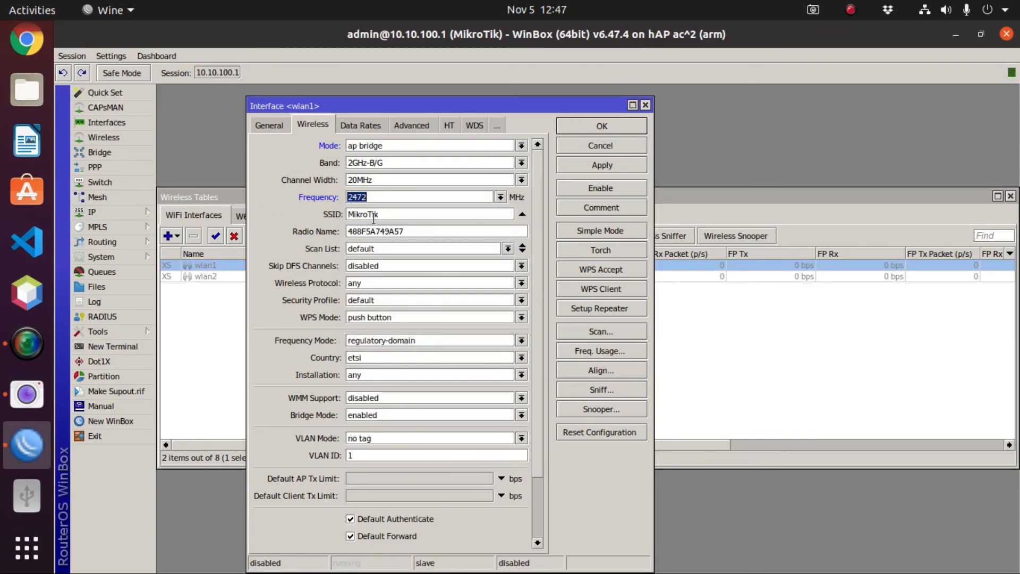
# - Enter LentrixMK as wlan1's SSID and cancel the interface dialog
pyautogui.press('Tab')
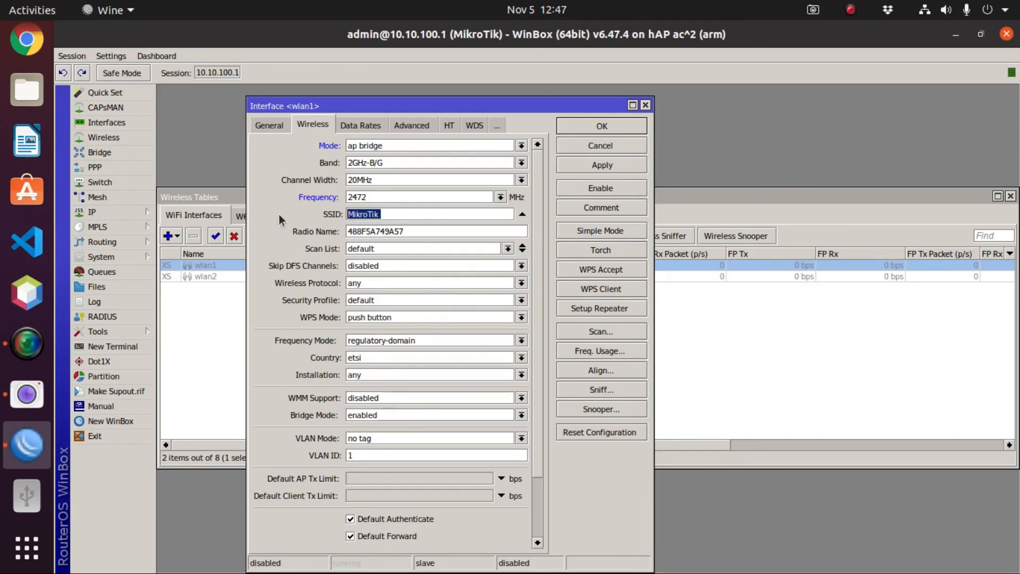
pyautogui.write('LentrixMK')
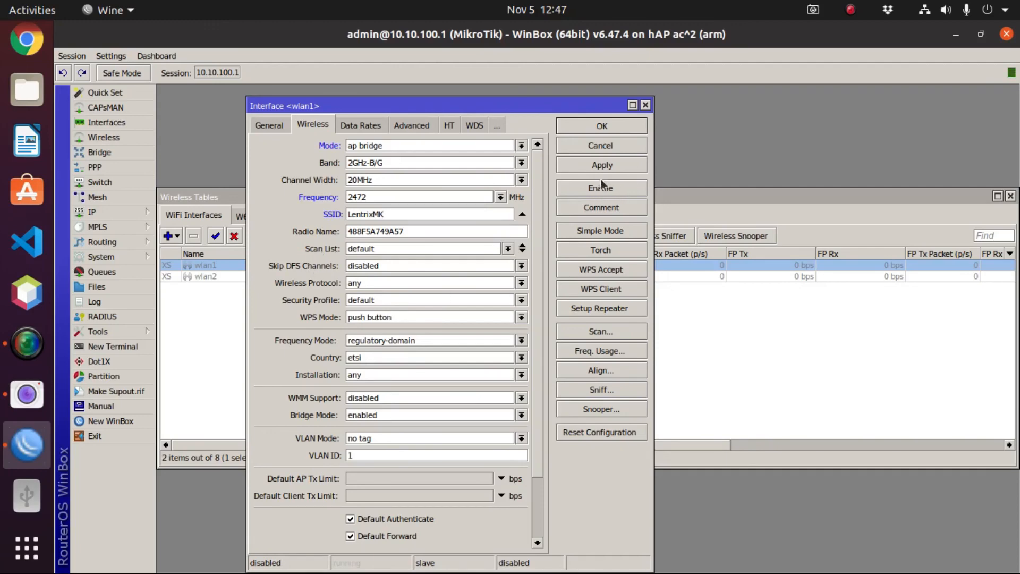
pyautogui.moveTo(388, 106); pyautogui.dragTo(461, 110)
pyautogui.click(687, 152)
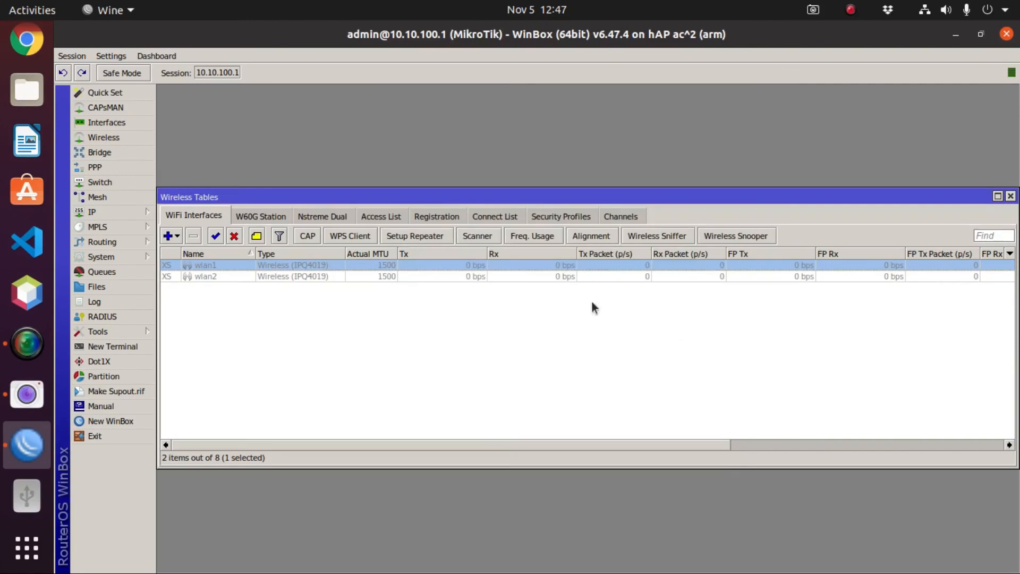
# - Start a new wireless security profile in dynamic keys mode with WPA PSK and WPA2 PSK authentication
pyautogui.click(563, 218)
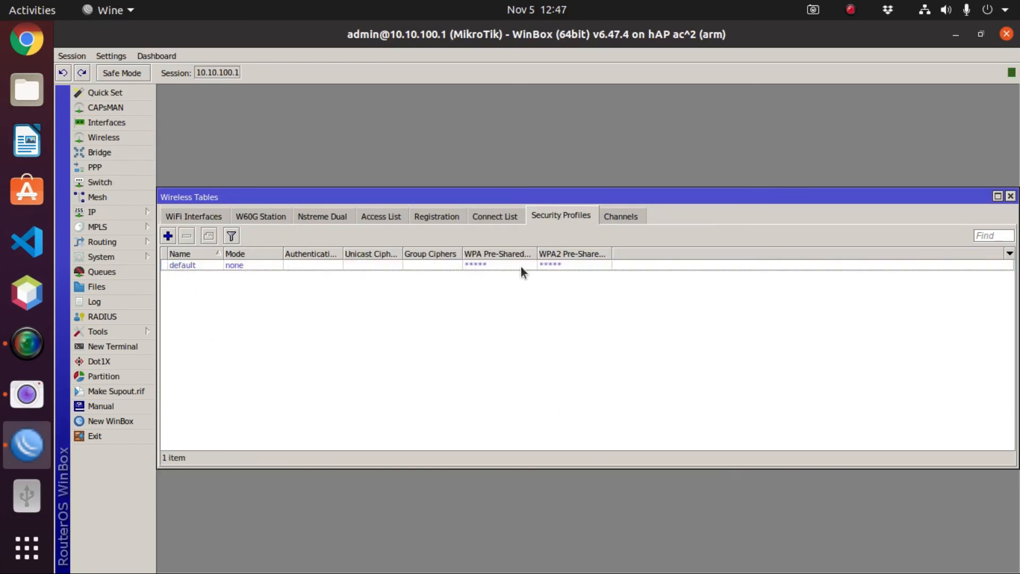
pyautogui.click(168, 235)
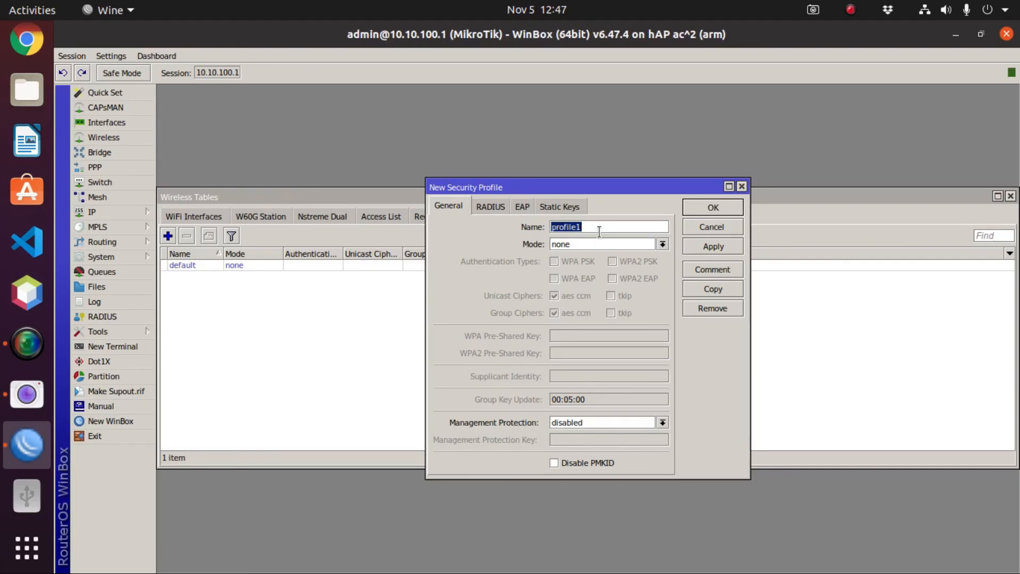
pyautogui.click(663, 244)
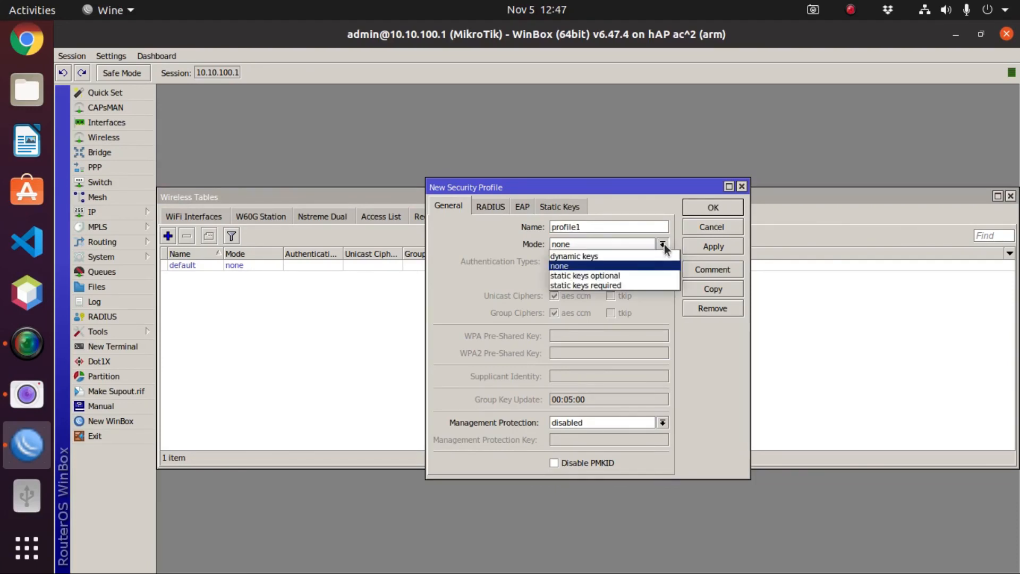
pyautogui.click(592, 257)
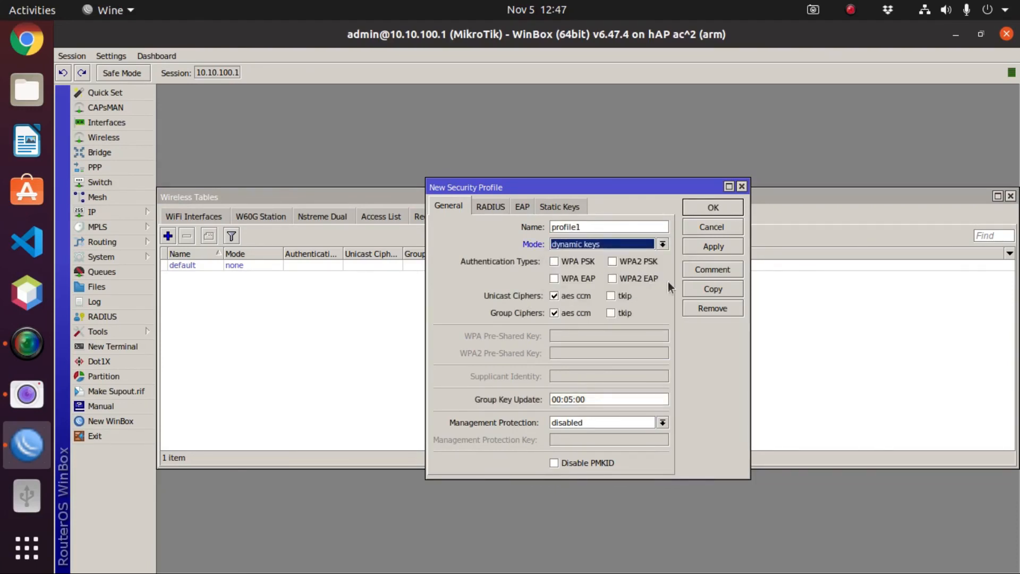
pyautogui.click(558, 260)
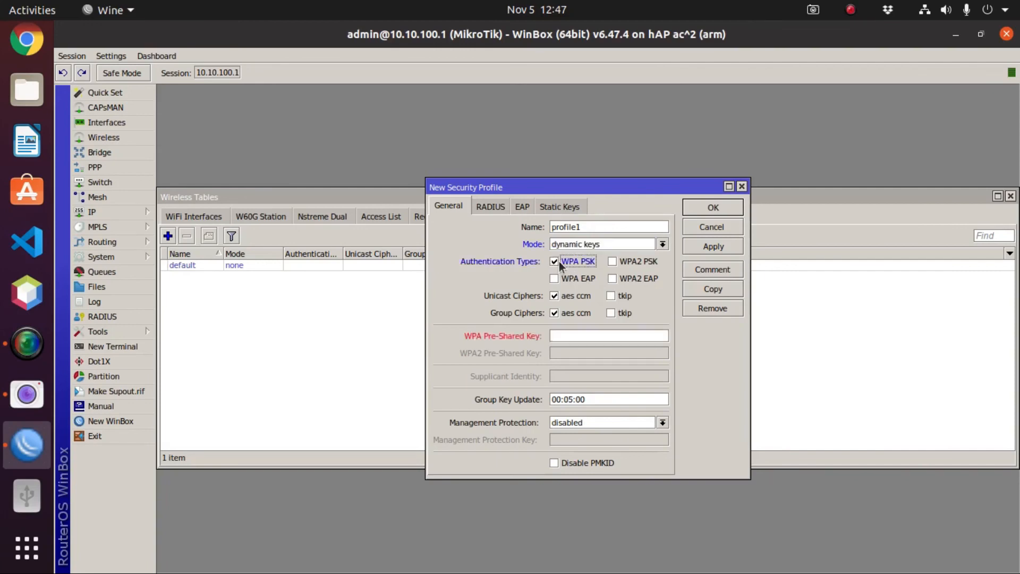
pyautogui.click(613, 261)
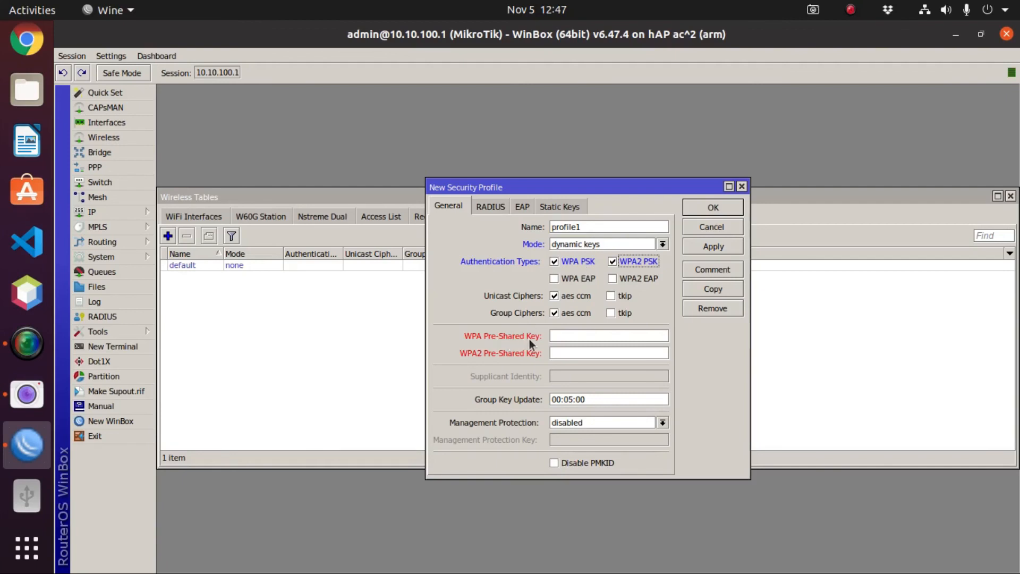
# - Enter the WPA and WPA2 pre-shared keys for the new security profile and save it
pyautogui.click(564, 336)
pyautogui.write('****')
pyautogui.press('BackSpace')
pyautogui.press('BackSpace')
pyautogui.press('BackSpace')
pyautogui.press('BackSpace')
pyautogui.write('********')
pyautogui.press('Tab')
pyautogui.write('********')
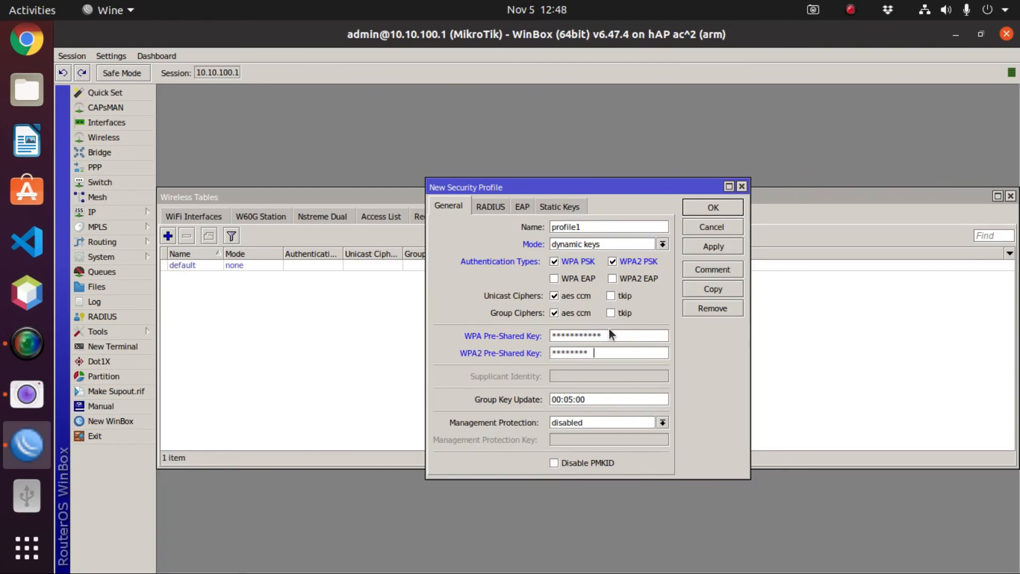
pyautogui.click(694, 247)
pyautogui.click(713, 207)
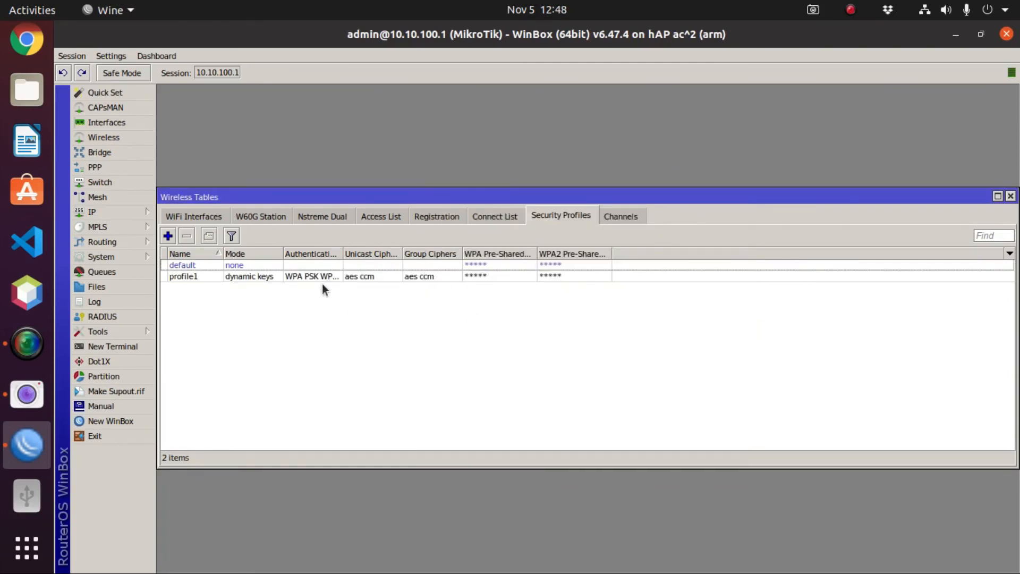
# - Reopen wlan1's wireless settings and set its mode to ap bridge and its frequency to 2472 MHz
pyautogui.click(199, 215)
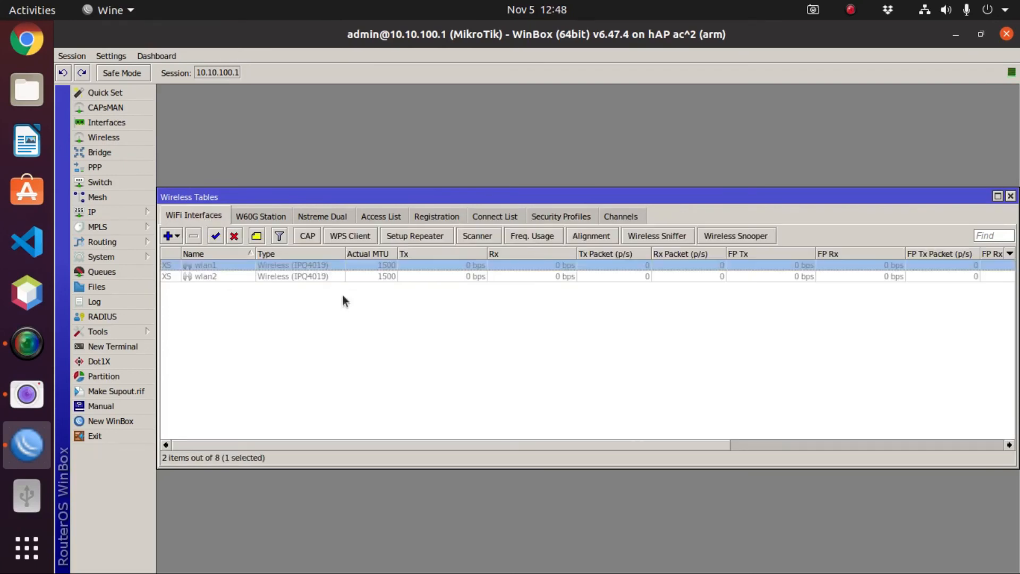
pyautogui.doubleClick(217, 266)
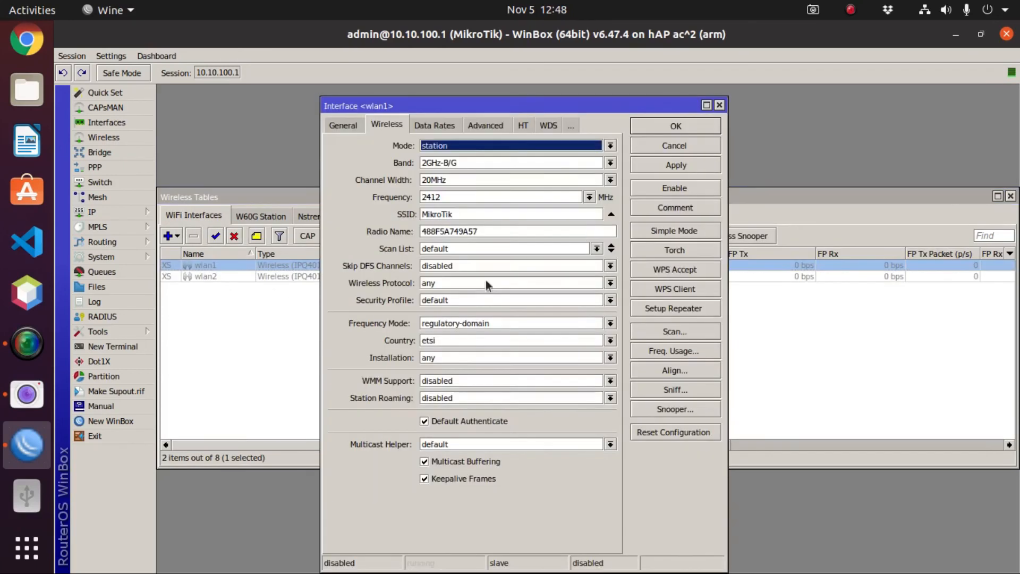
pyautogui.click(610, 146)
pyautogui.click(451, 168)
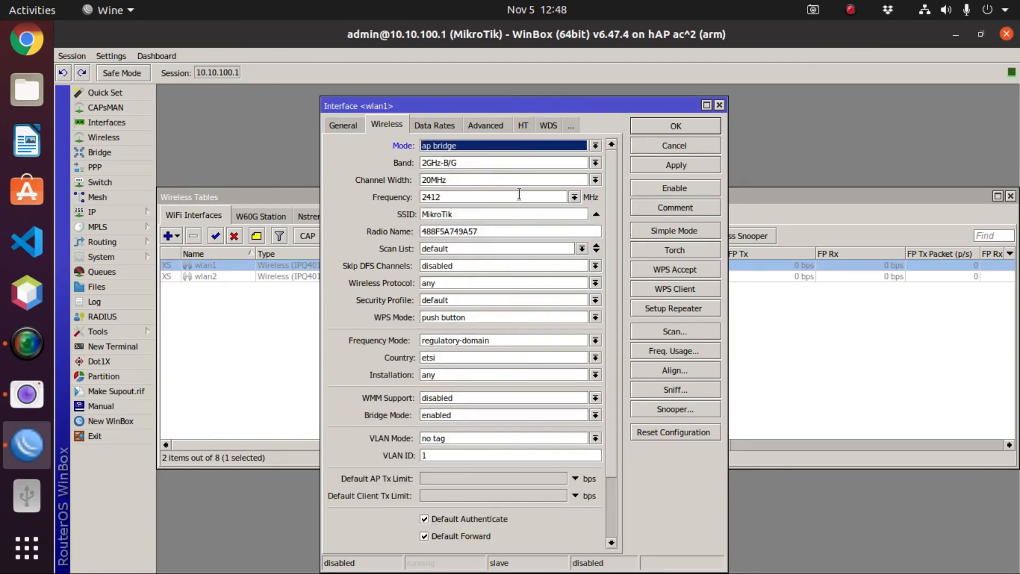
pyautogui.click(575, 197)
pyautogui.click(453, 326)
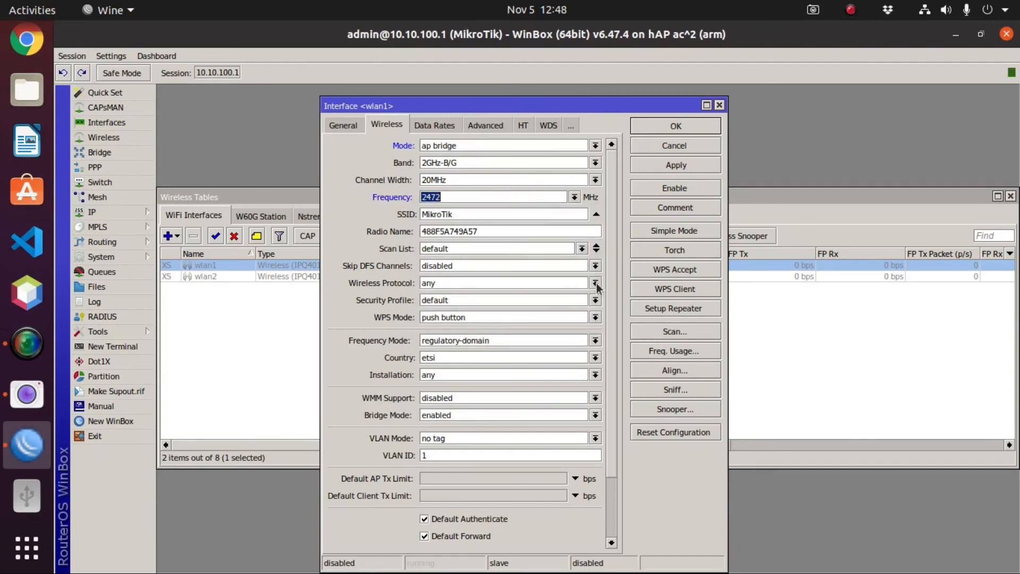
# - Set wlan1's SSID to LentrixMK, assign the security profile profile1, and save the interface settings
pyautogui.doubleClick(467, 214)
pyautogui.write('Lentr')
pyautogui.write('K')
pyautogui.click(446, 301)
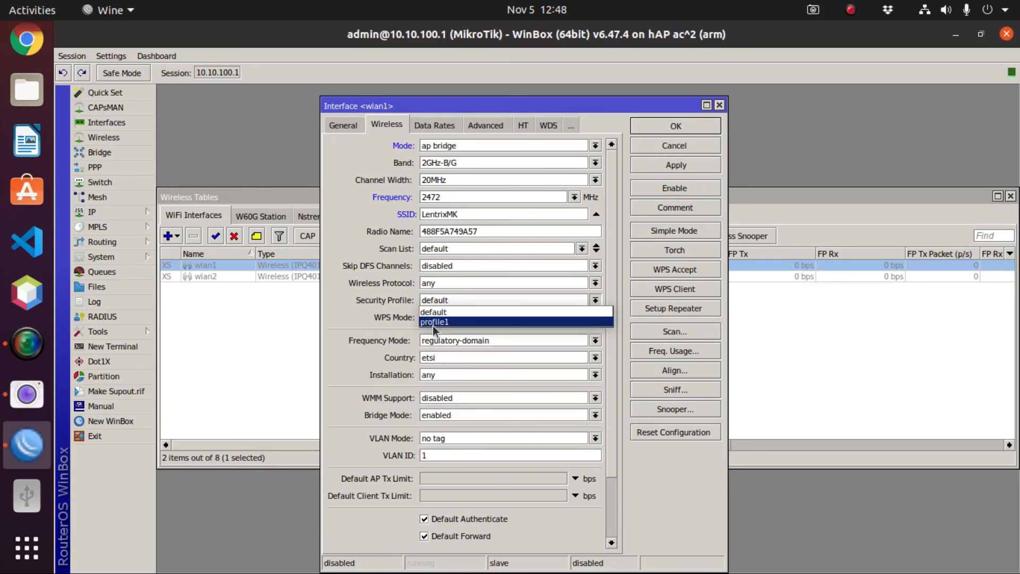
pyautogui.click(431, 323)
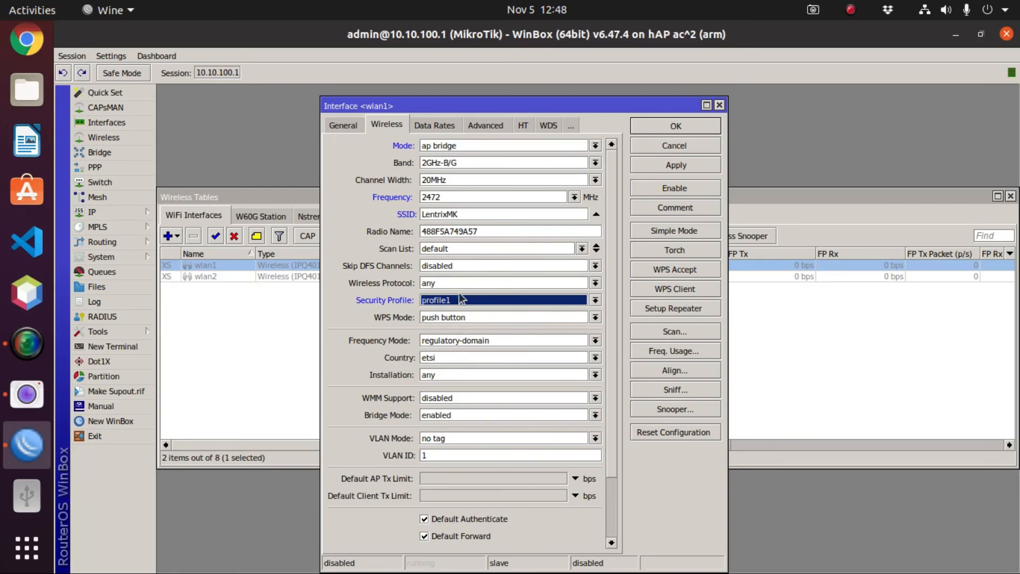
pyautogui.click(677, 168)
pyautogui.click(682, 129)
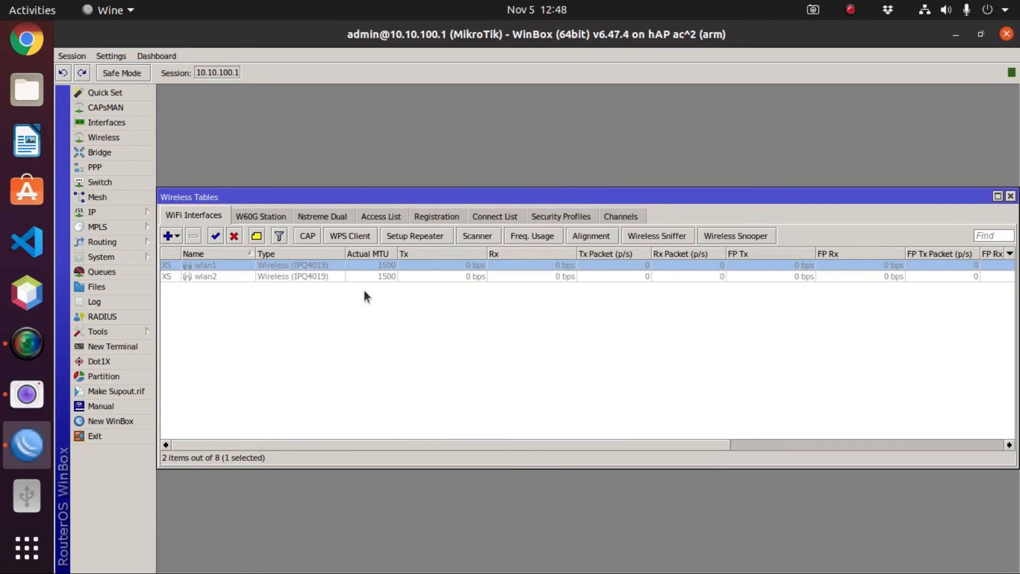
# - Enable the wlan1 wireless interface
pyautogui.click(617, 335)
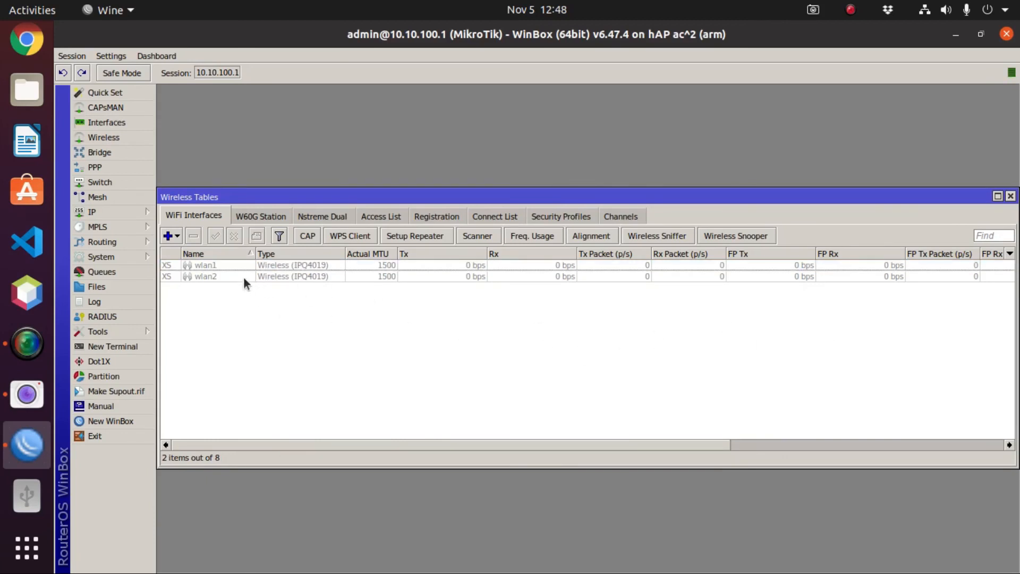
pyautogui.click(231, 260)
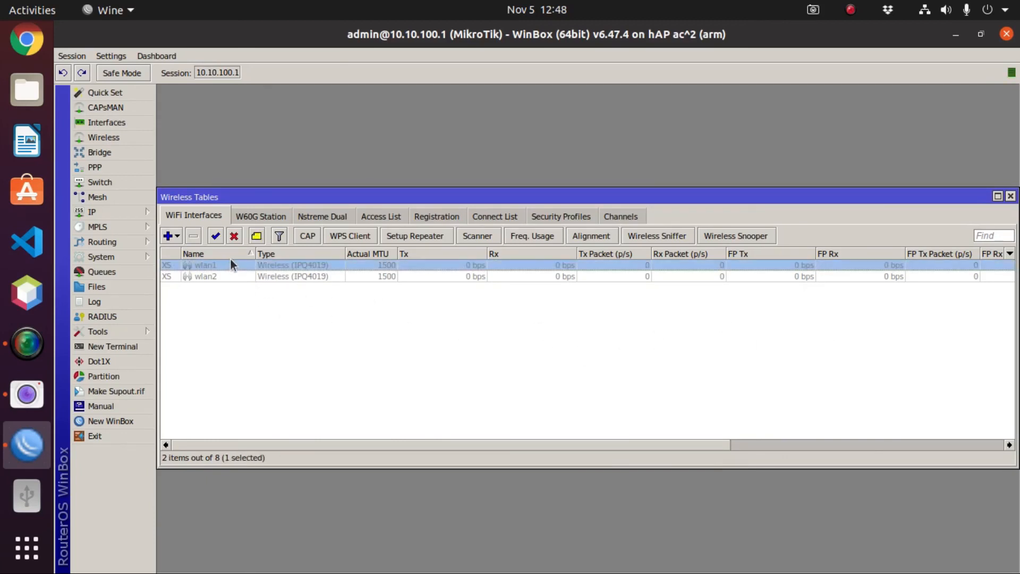
pyautogui.click(213, 236)
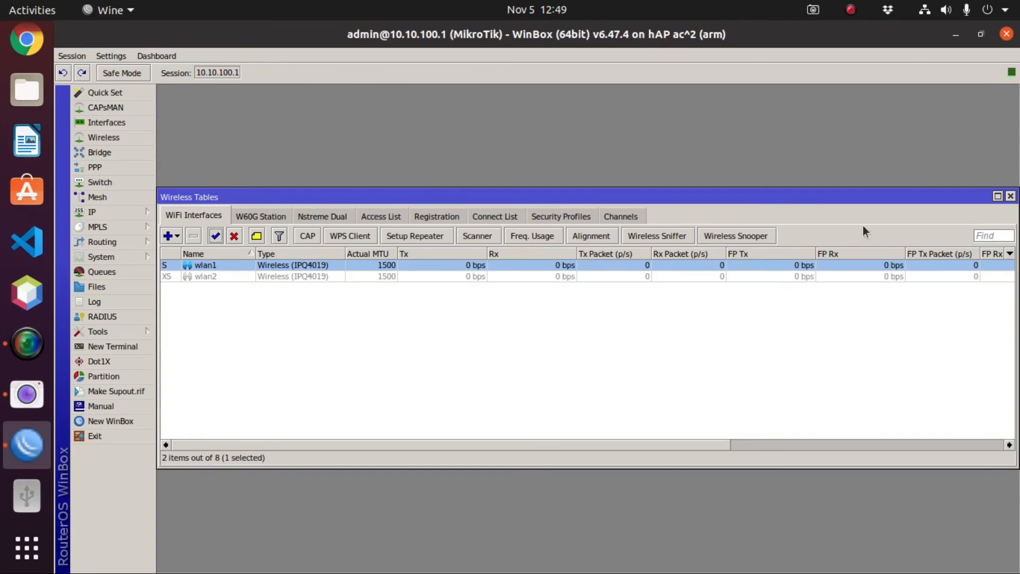
# - Close the Wireless Tables window and exit WinBox
pyautogui.moveTo(891, 201); pyautogui.dragTo(779, 200)
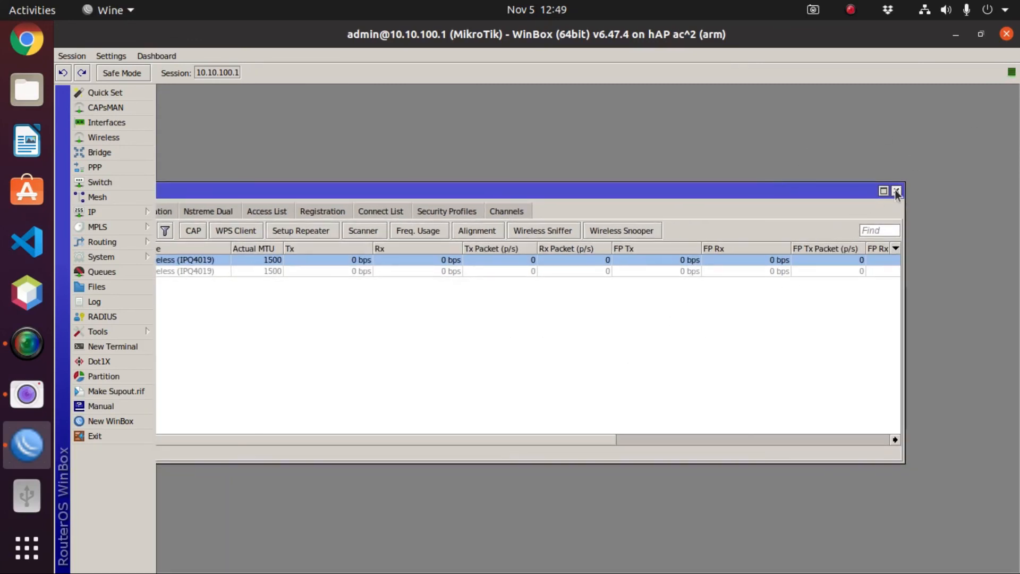
pyautogui.click(898, 195)
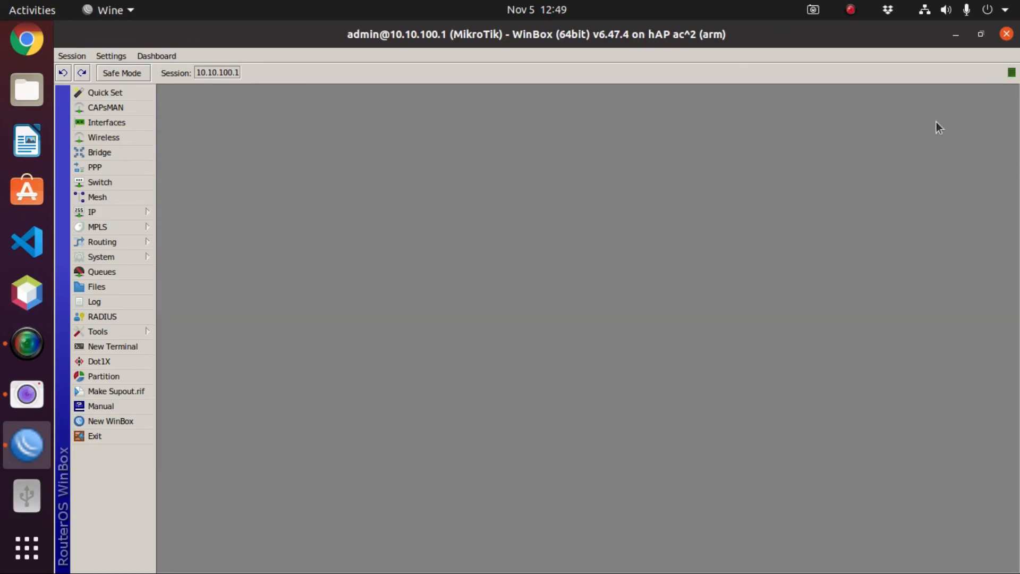
pyautogui.click(1006, 34)
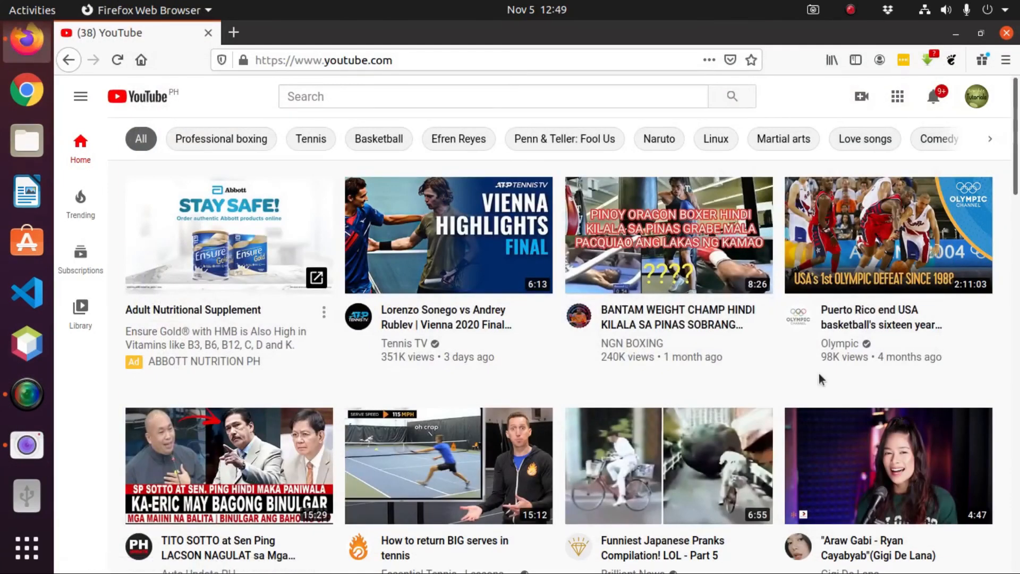